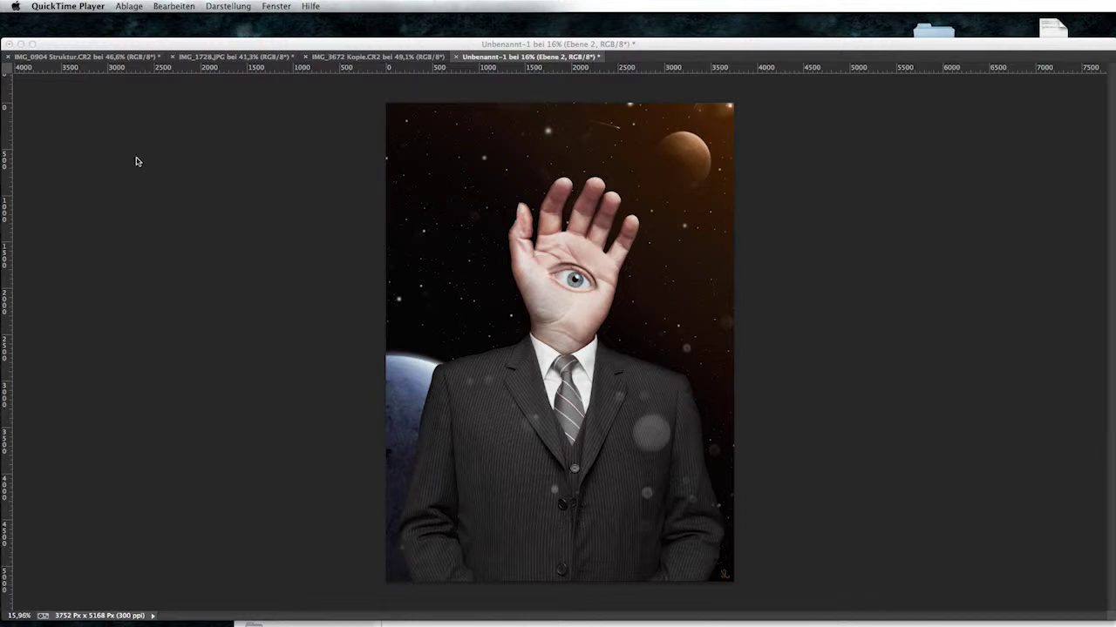
- Bring Photoshop to the front, showing the suited-figure composite over the starfield
click(196, 91)
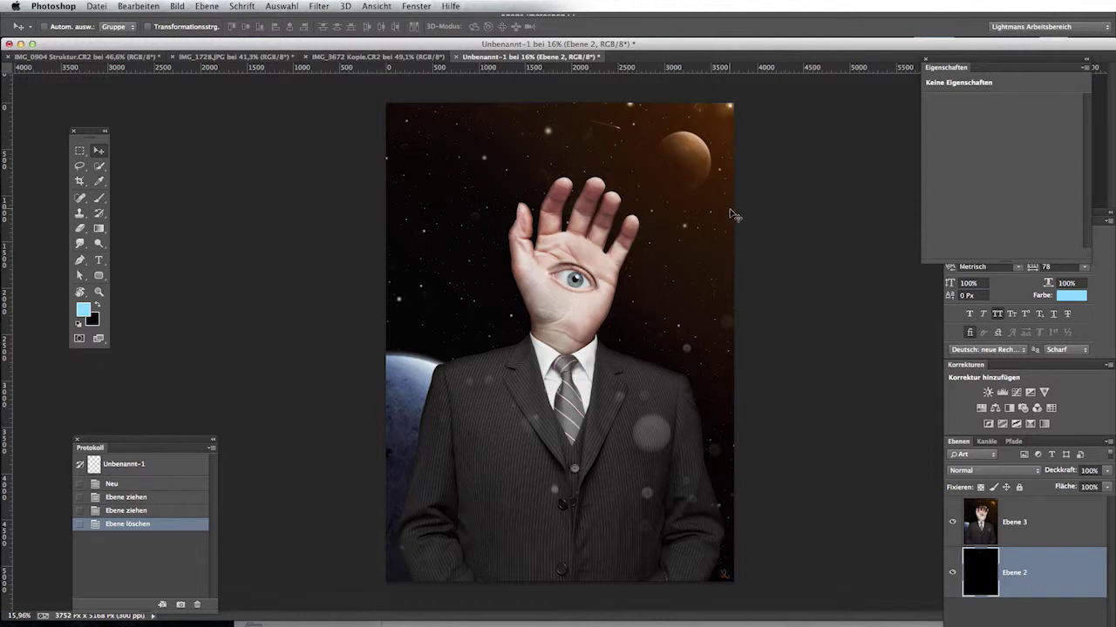
- Hide the suited-figure layer Ebene 3 so only the black starfield is visible
click(952, 523)
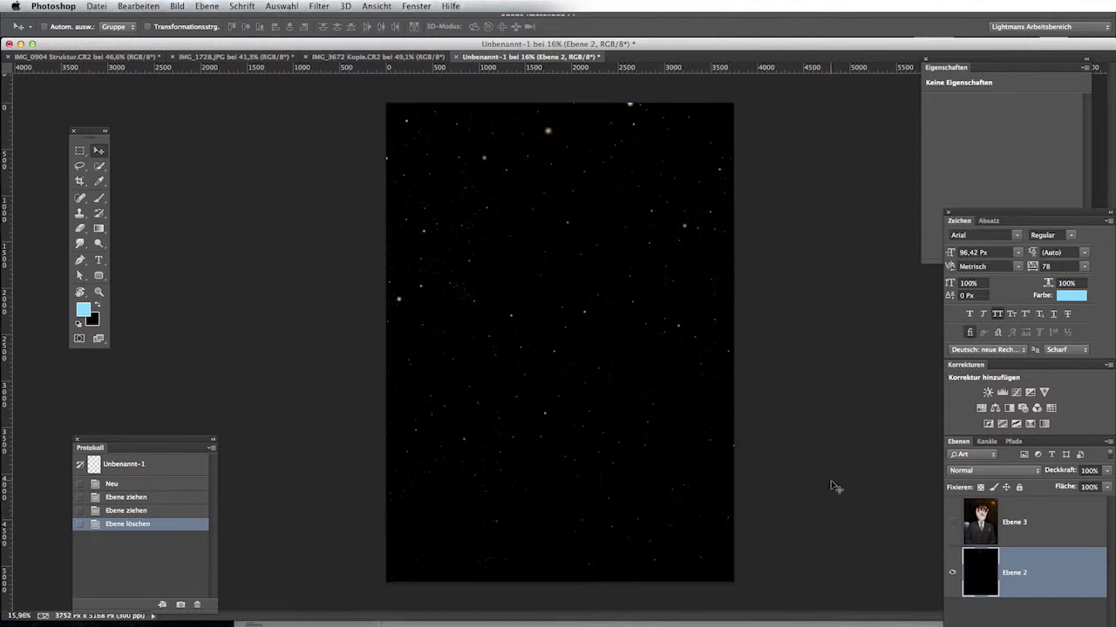
click(953, 523)
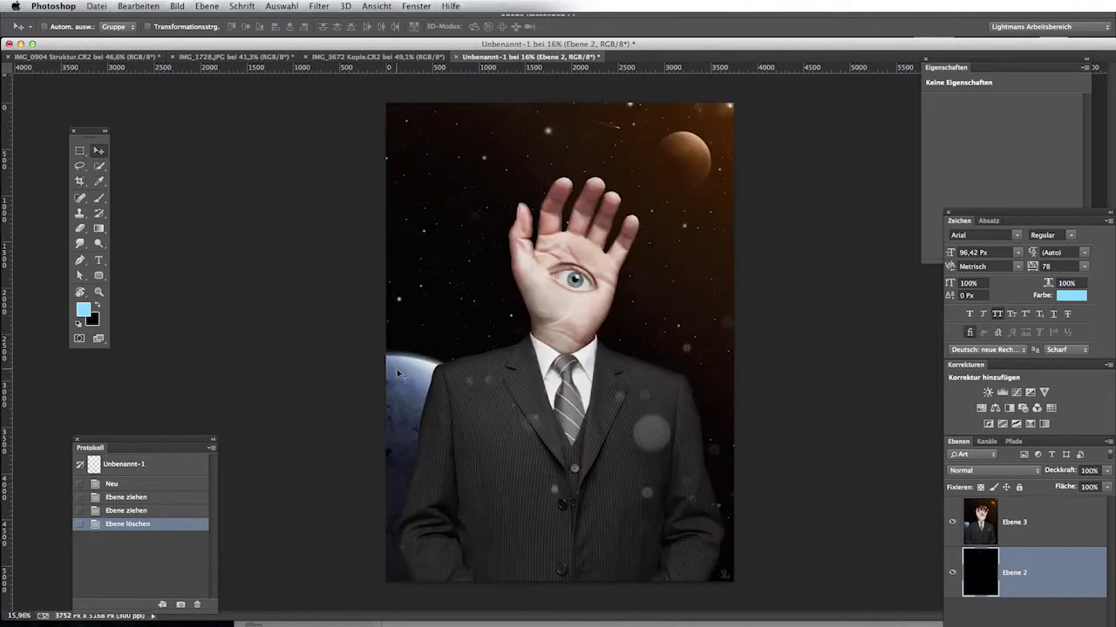
click(952, 522)
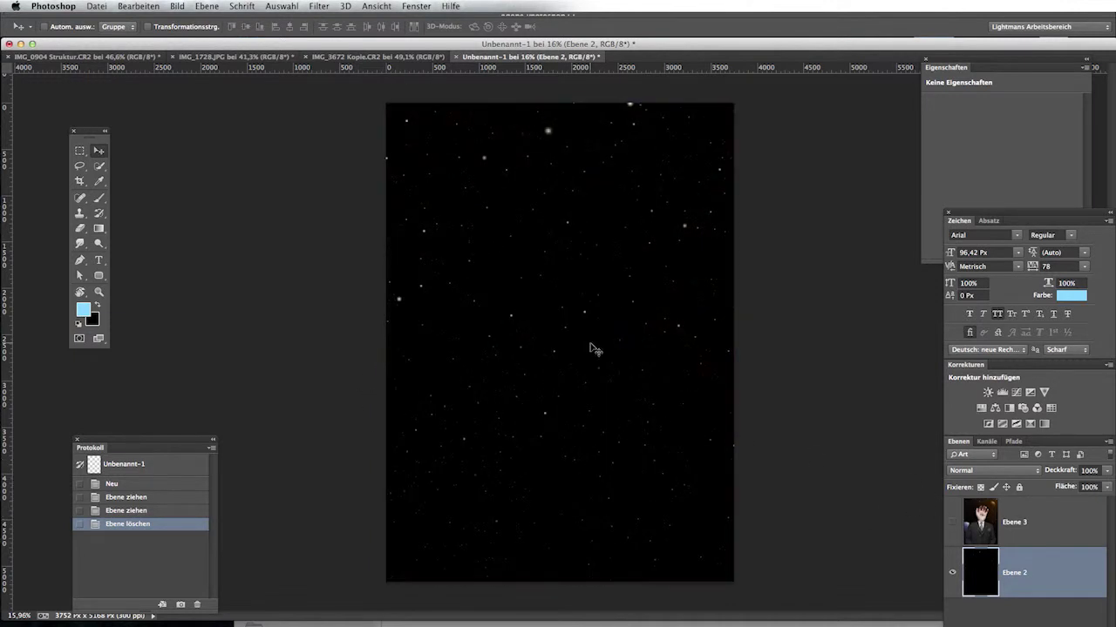
scroll(596, 350, up, 1)
scroll(592, 345, up, 1)
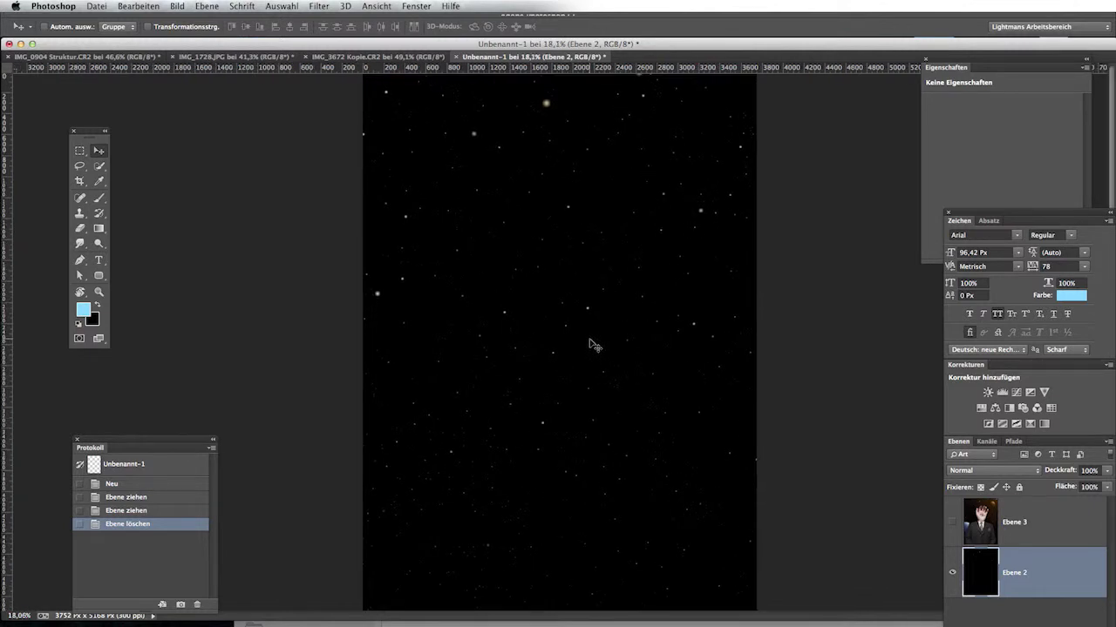
- Zoom in and pan around the starfield to inspect the stars
key(z)
drag(428, 291, 524, 317)
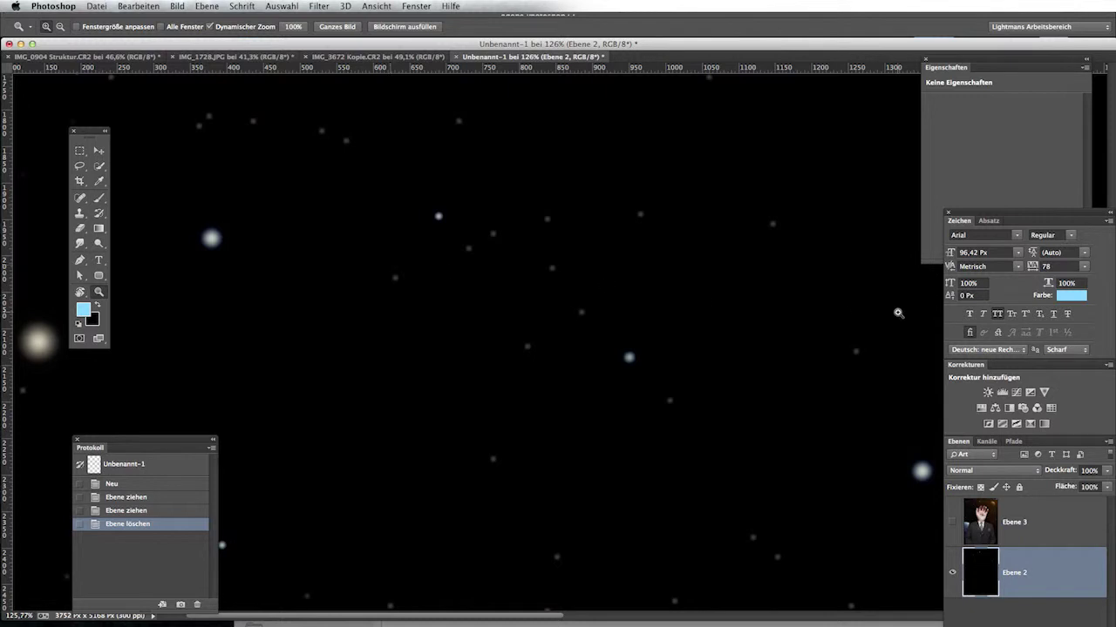
click(959, 455)
click(953, 459)
alt+click(442, 289)
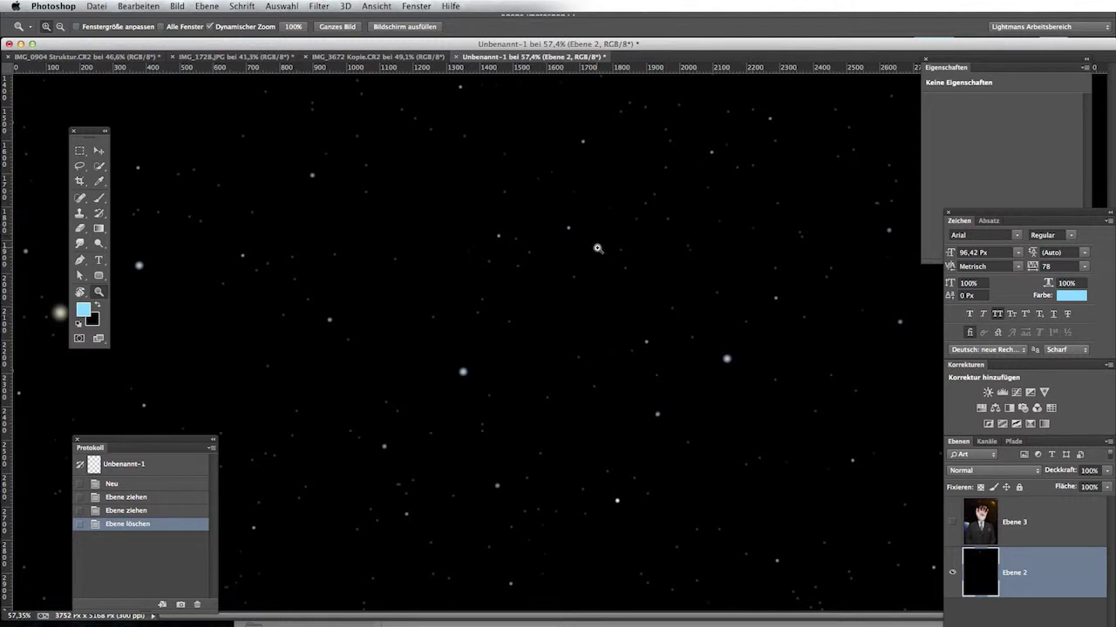
drag(498, 204, 672, 323)
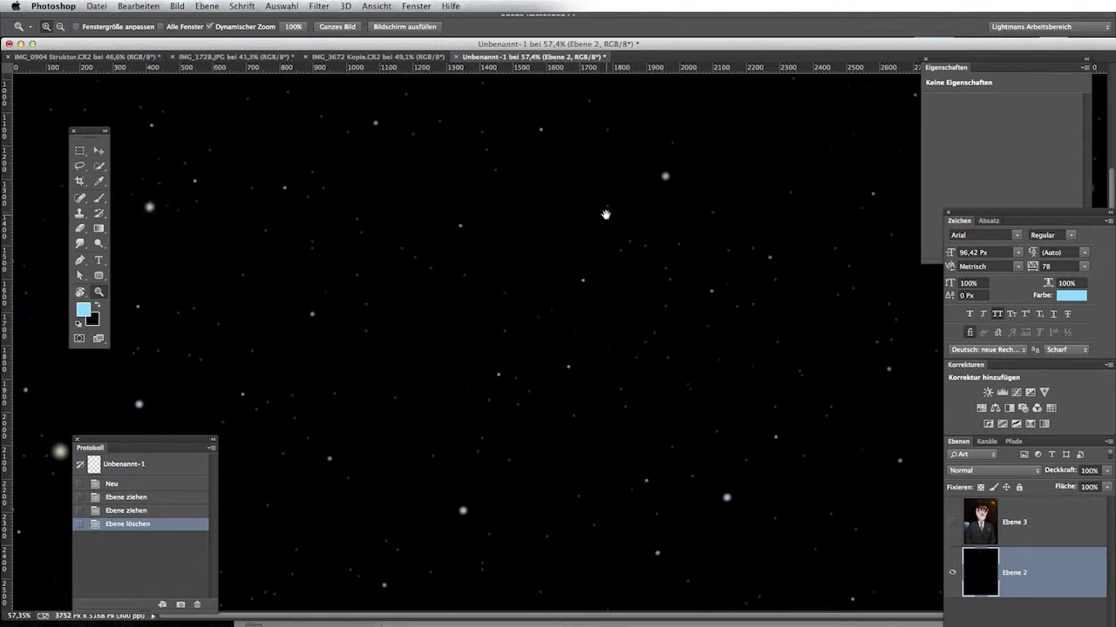
drag(583, 219, 645, 318)
- Zoom back out and delete layer Ebene 3, leaving only the starfield Ebene 2
scroll(645, 318, up, 5)
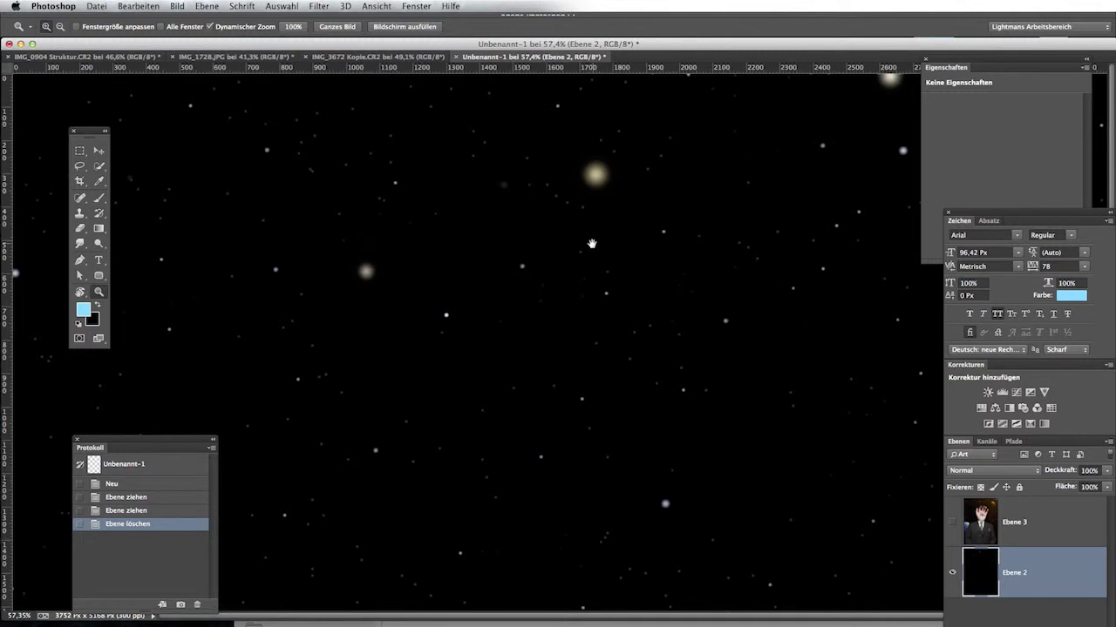
alt+click(590, 242)
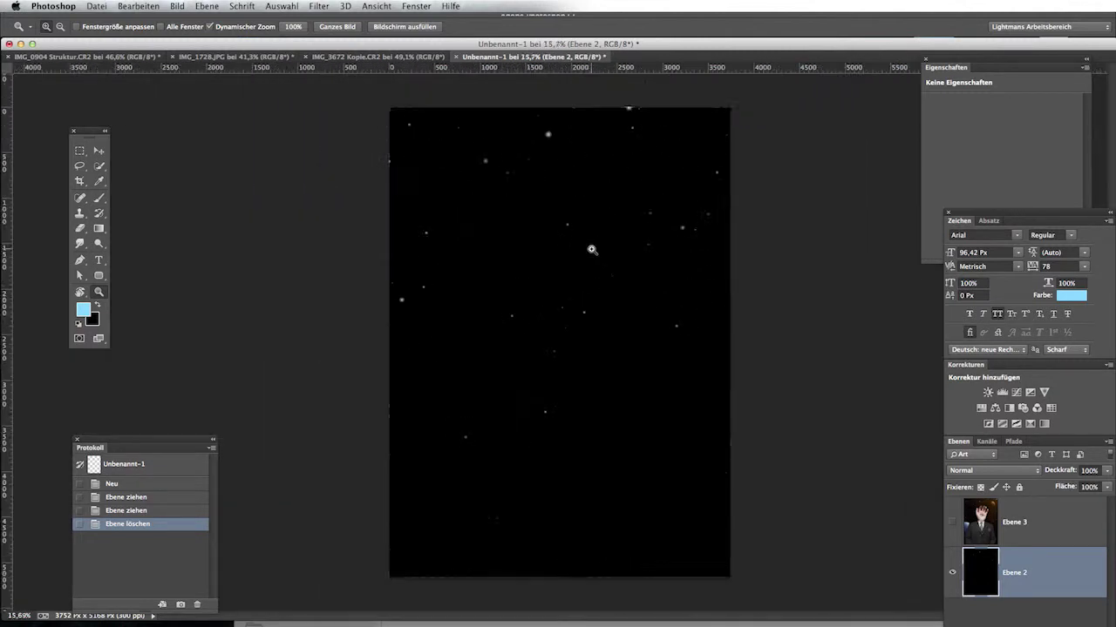
click(591, 249)
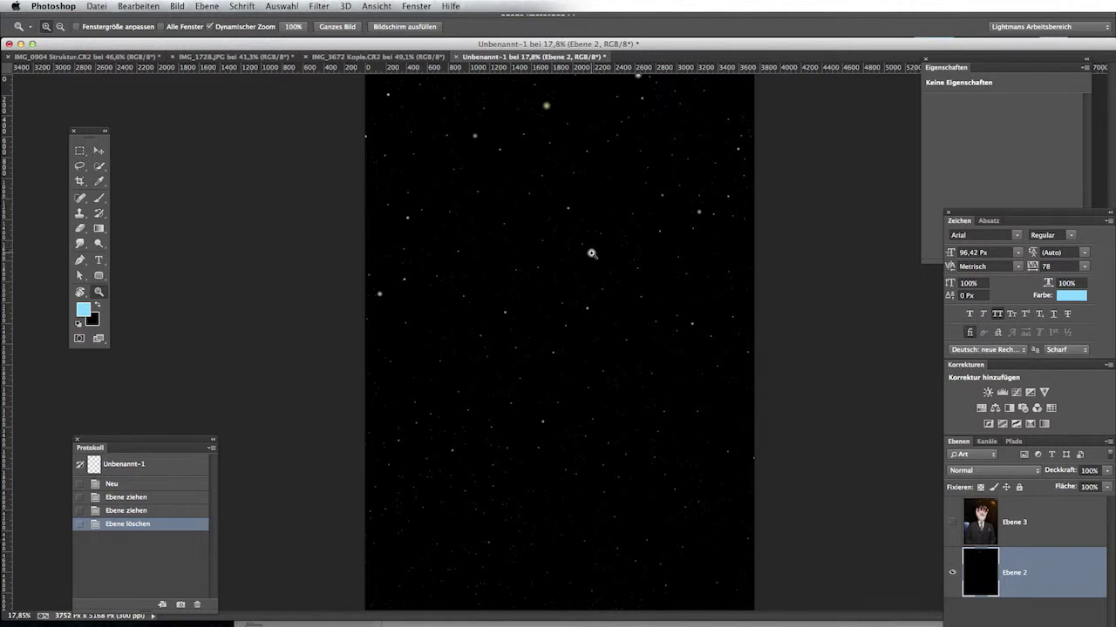
click(1064, 521)
key(Delete)
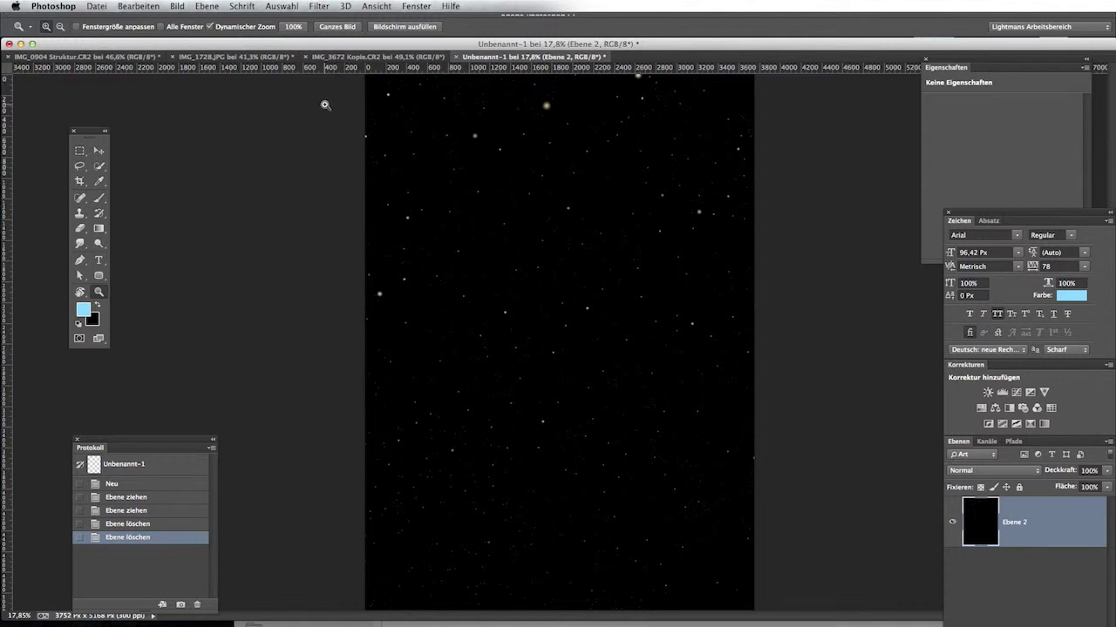
- Cycle through the texture documents and settle on the grey IMG_0904 Struktur.CR2 rock
click(348, 57)
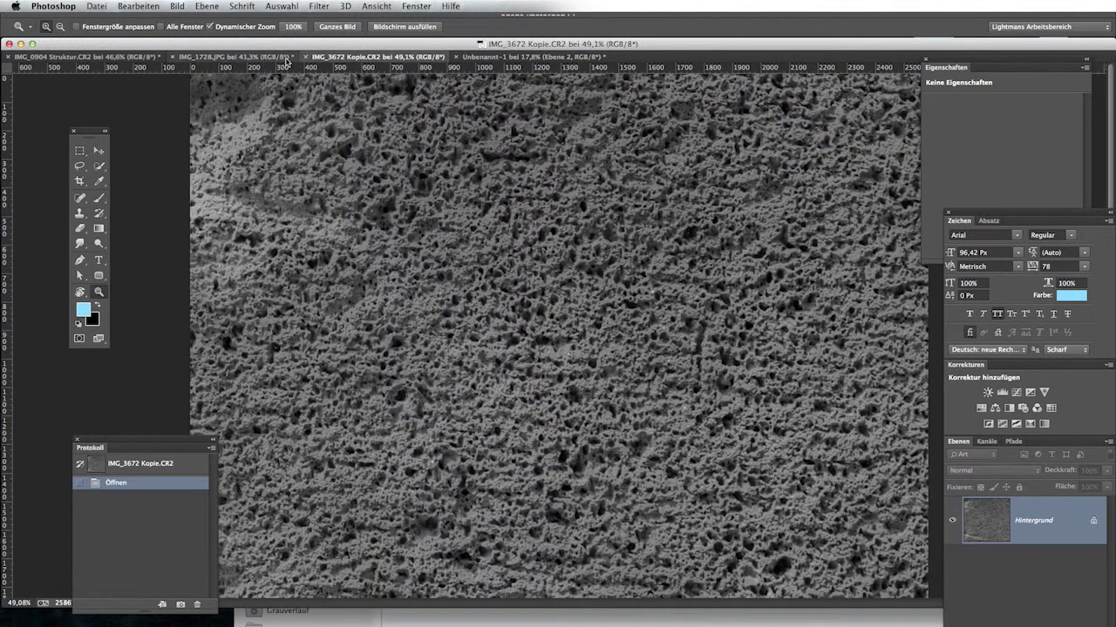
click(231, 56)
click(88, 59)
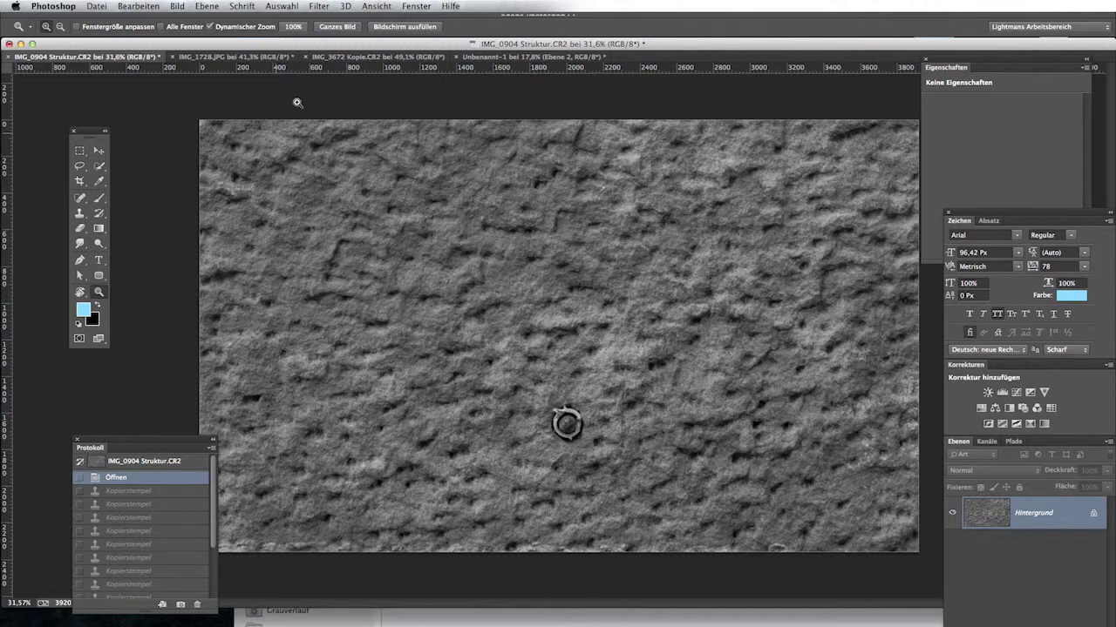
click(526, 57)
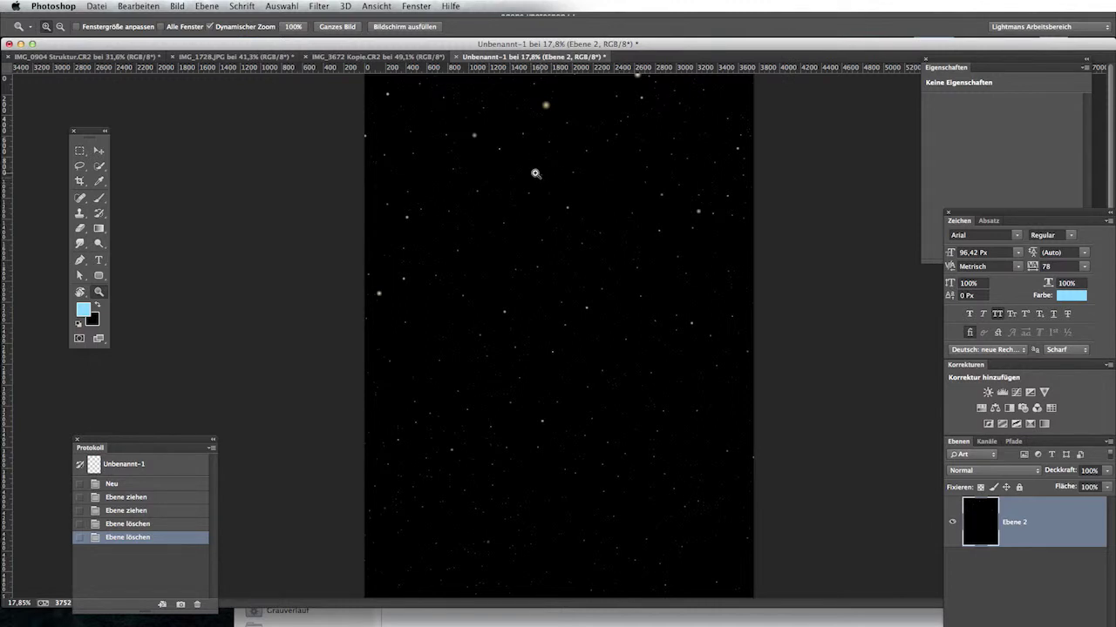
click(338, 58)
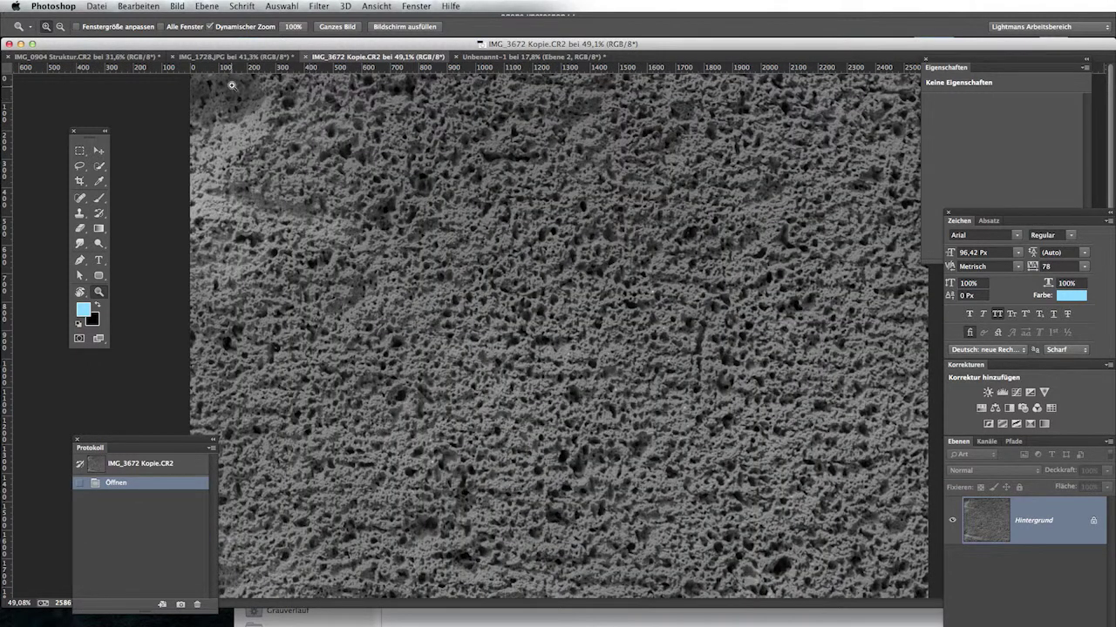
click(242, 57)
click(121, 57)
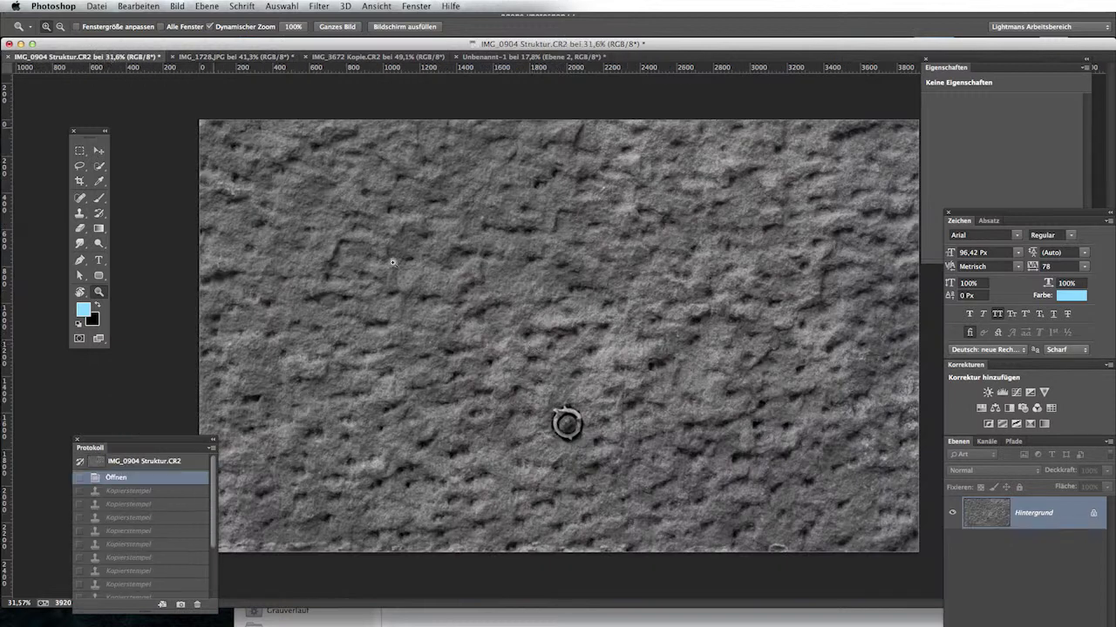
- Clone-stamp at size 175 over the ring mark and dark blotch on IMG_0904 Struktur
key(s)
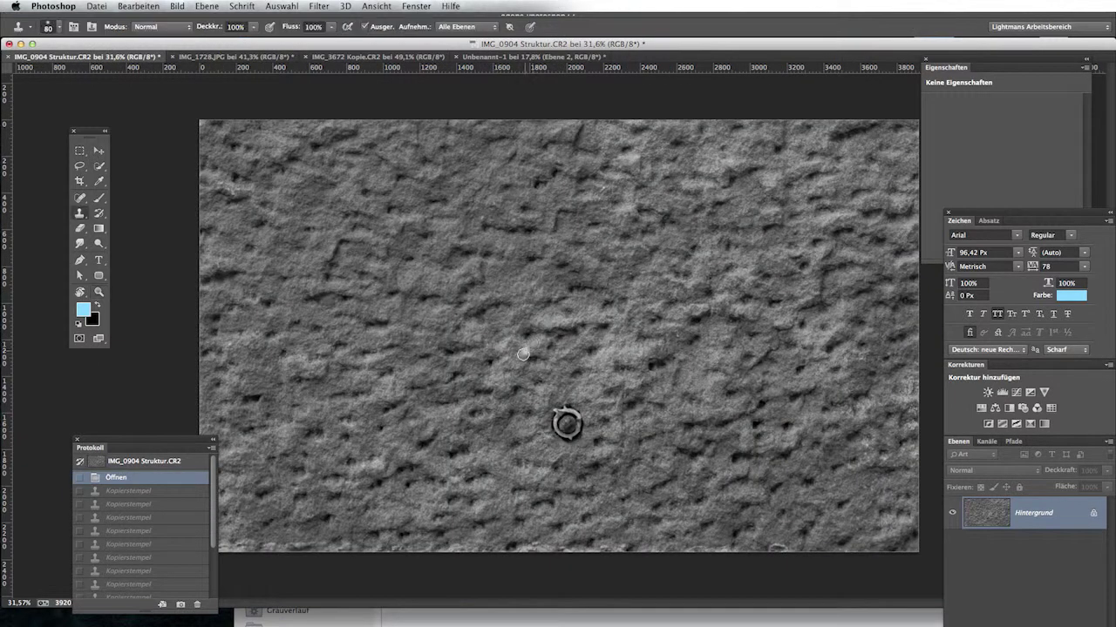
key(bracketright)
key(bracketright)
key(bracketright)
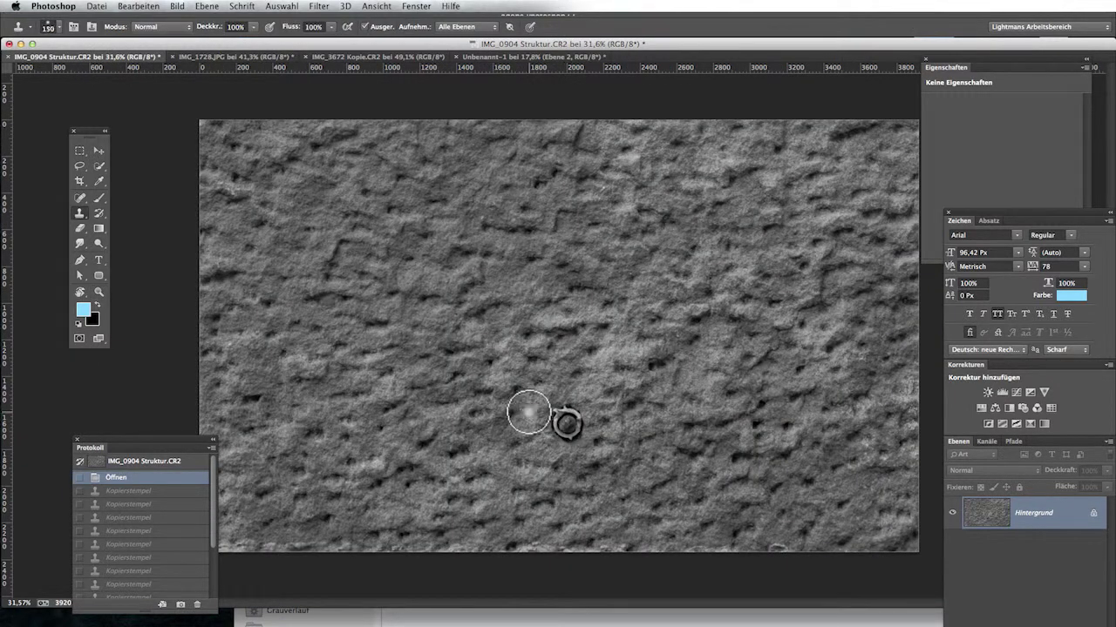
drag(560, 421, 565, 422)
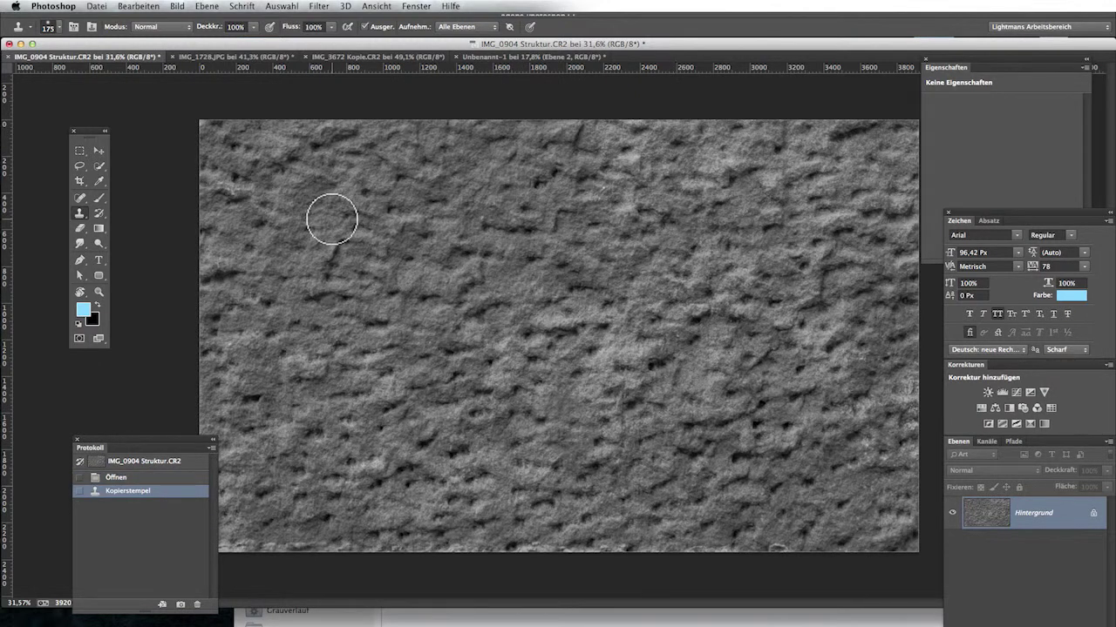
scroll(771, 262, down, 1)
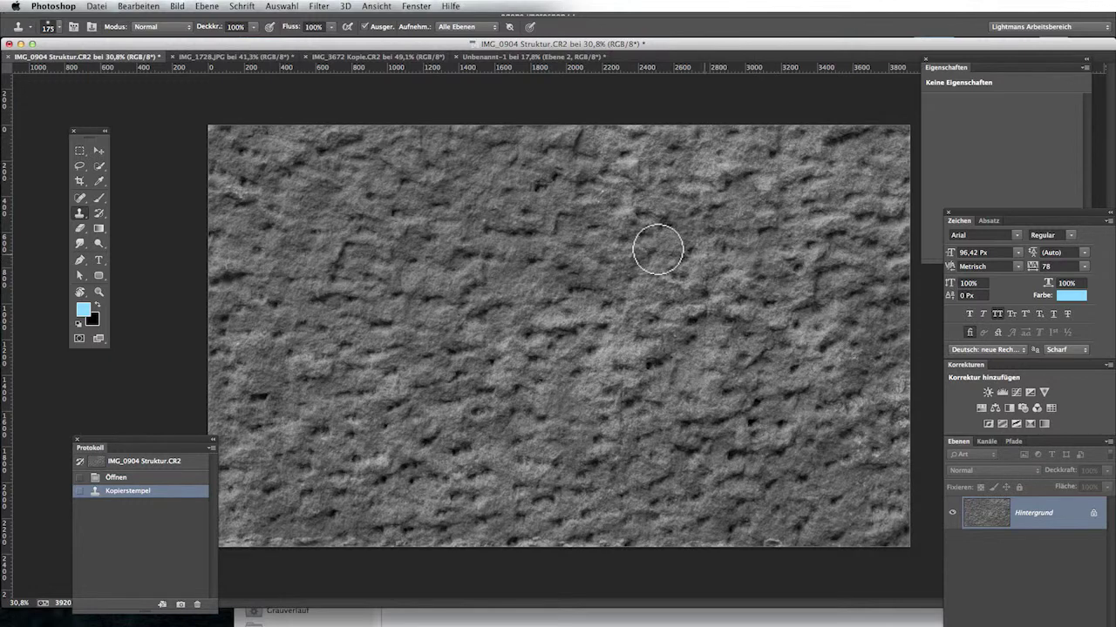
scroll(506, 252, up, 5)
scroll(531, 244, up, 5)
scroll(558, 248, up, 5)
drag(580, 250, 522, 329)
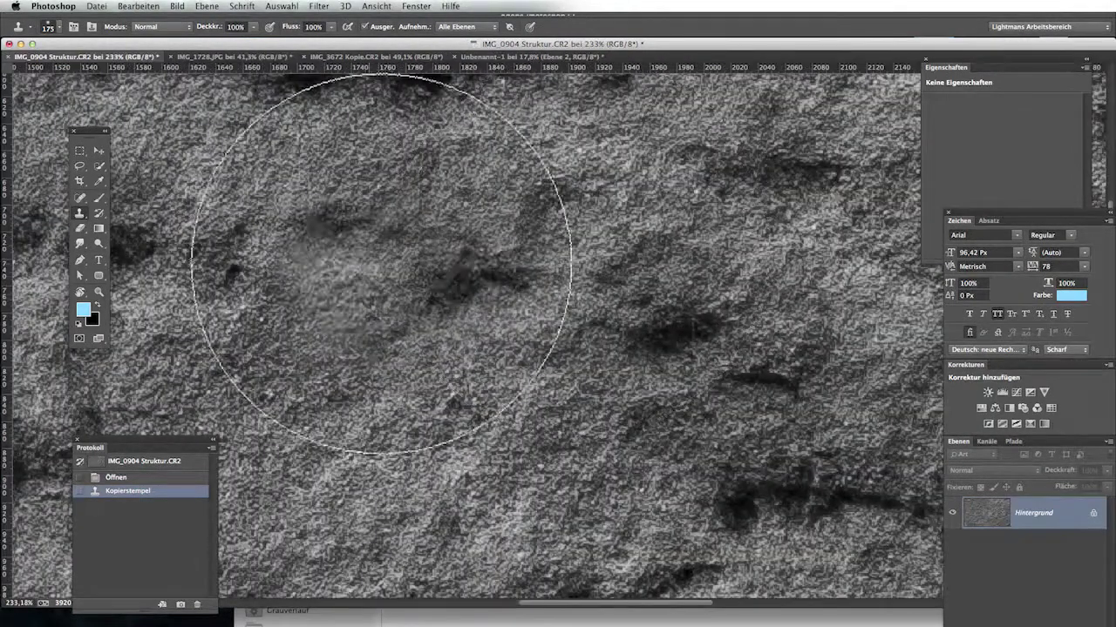
scroll(497, 294, down, 15)
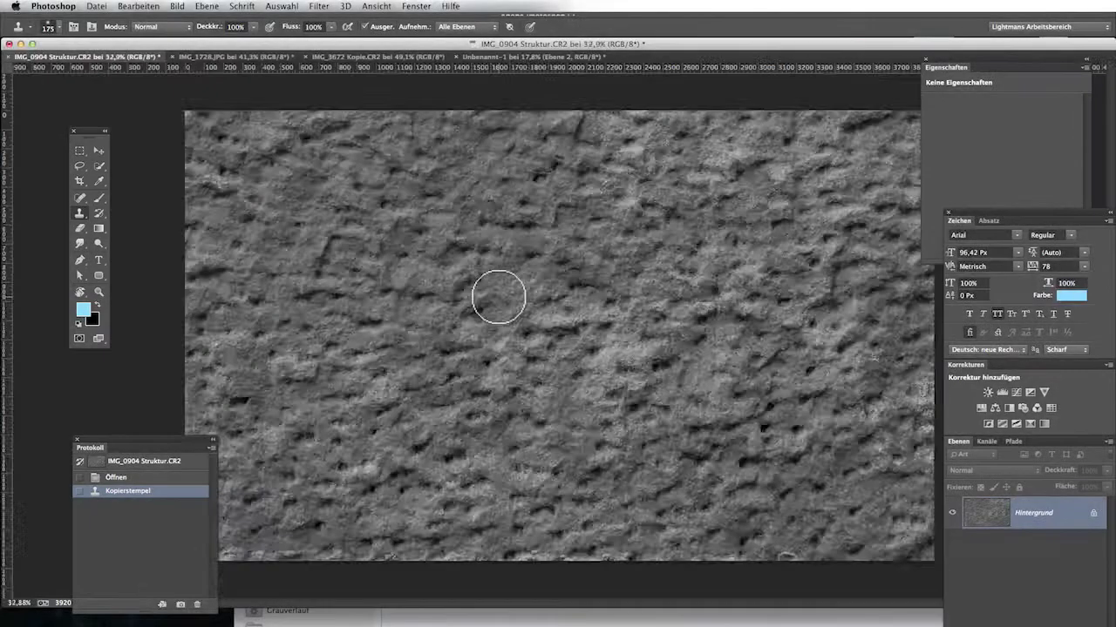
scroll(497, 297, down, 8)
scroll(498, 297, up, 4)
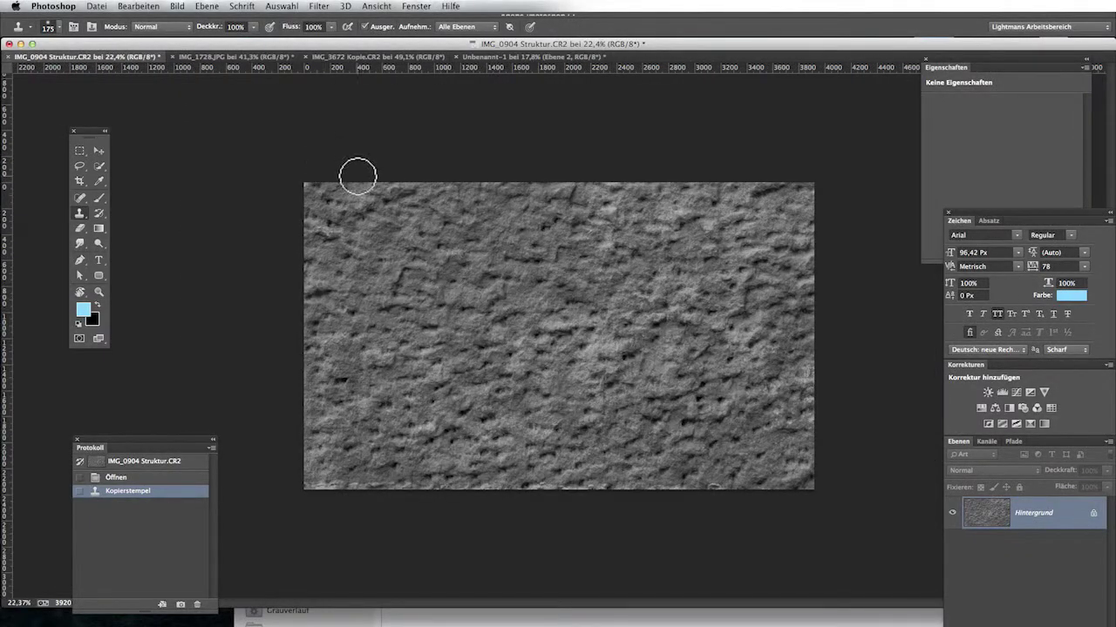
- Bring up IMG_1728.JPG and navigate to the cracked area of the marble
click(228, 56)
scroll(530, 314, down, 2)
scroll(530, 314, down, 2)
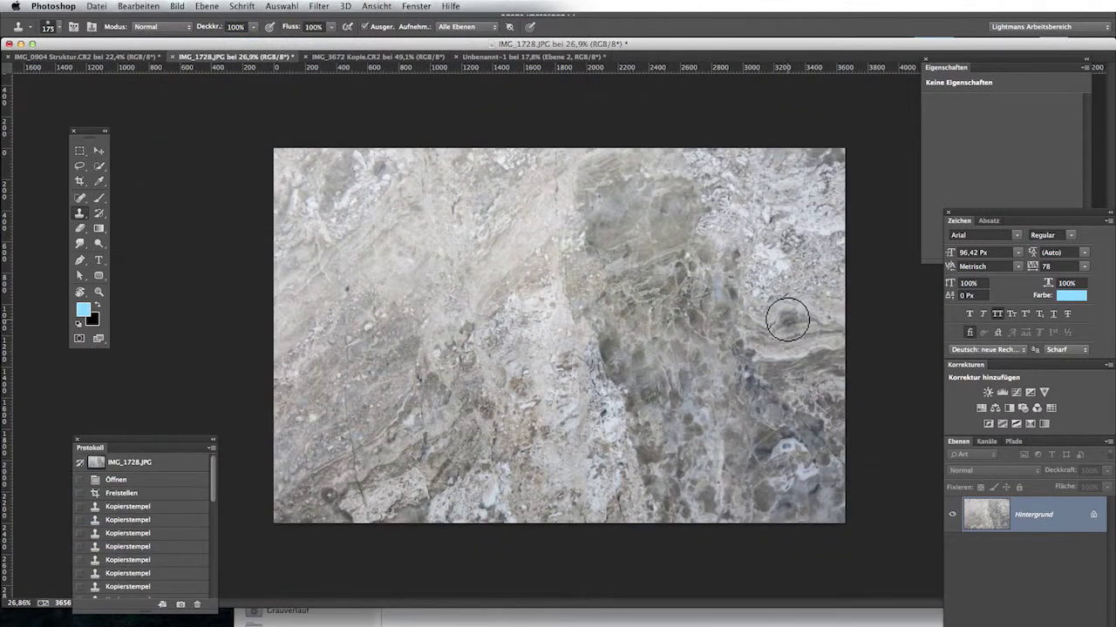
scroll(787, 321, up, 2)
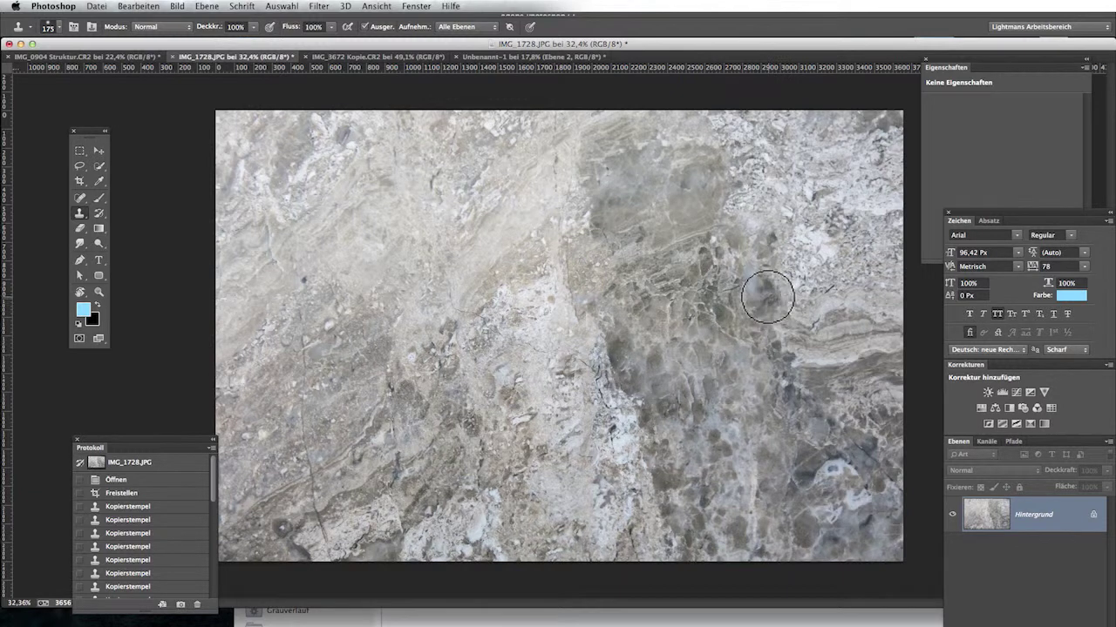
scroll(767, 296, up, 8)
scroll(771, 298, up, 5)
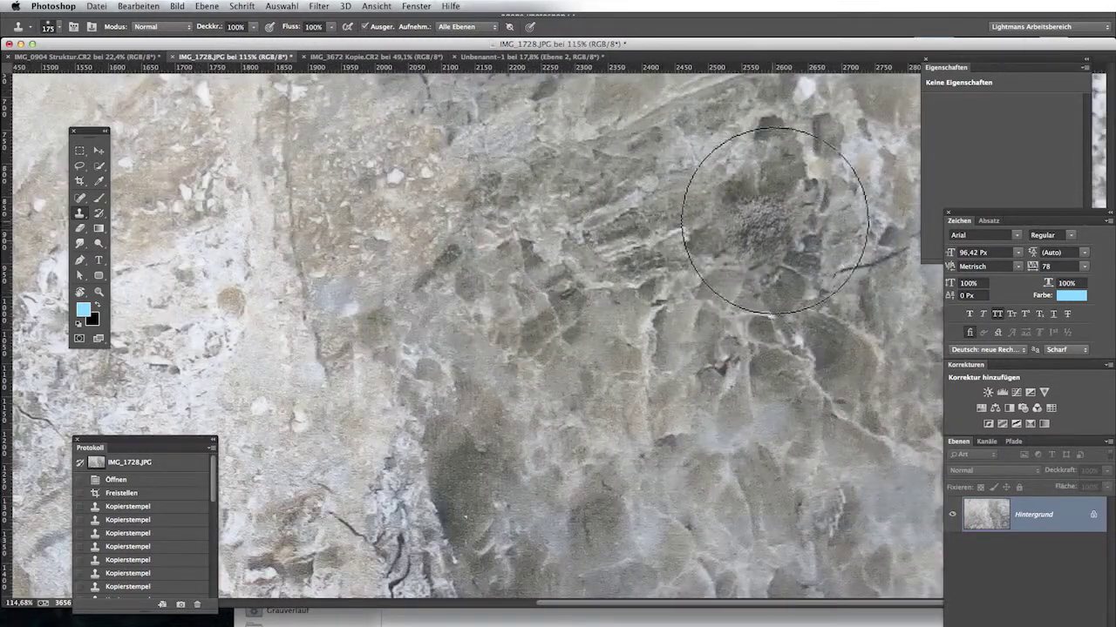
drag(465, 291, 717, 305)
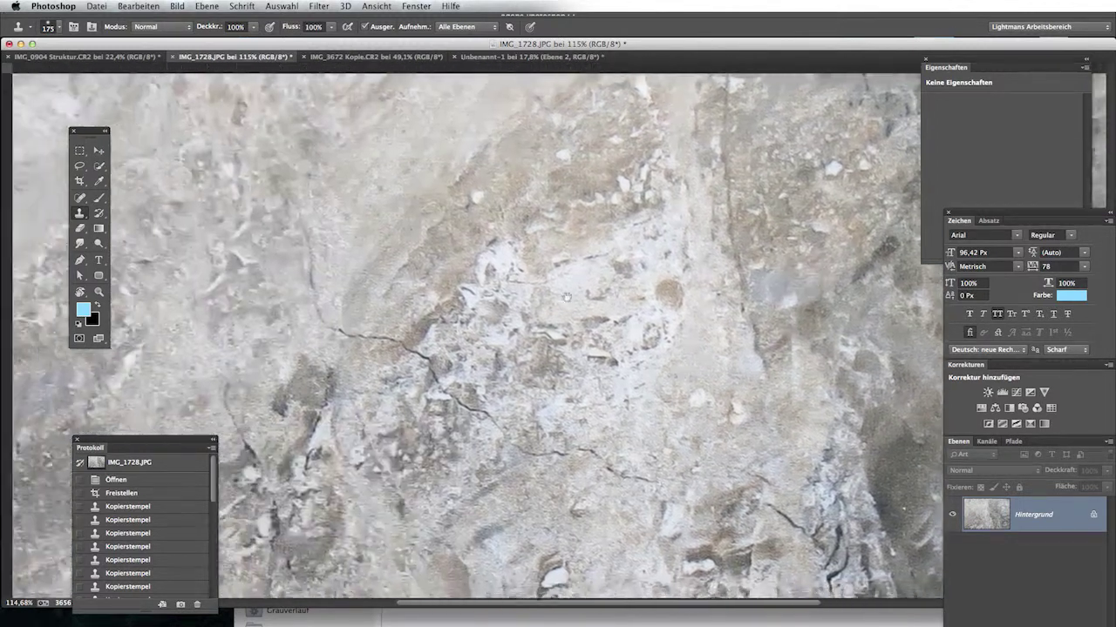
drag(566, 296, 639, 356)
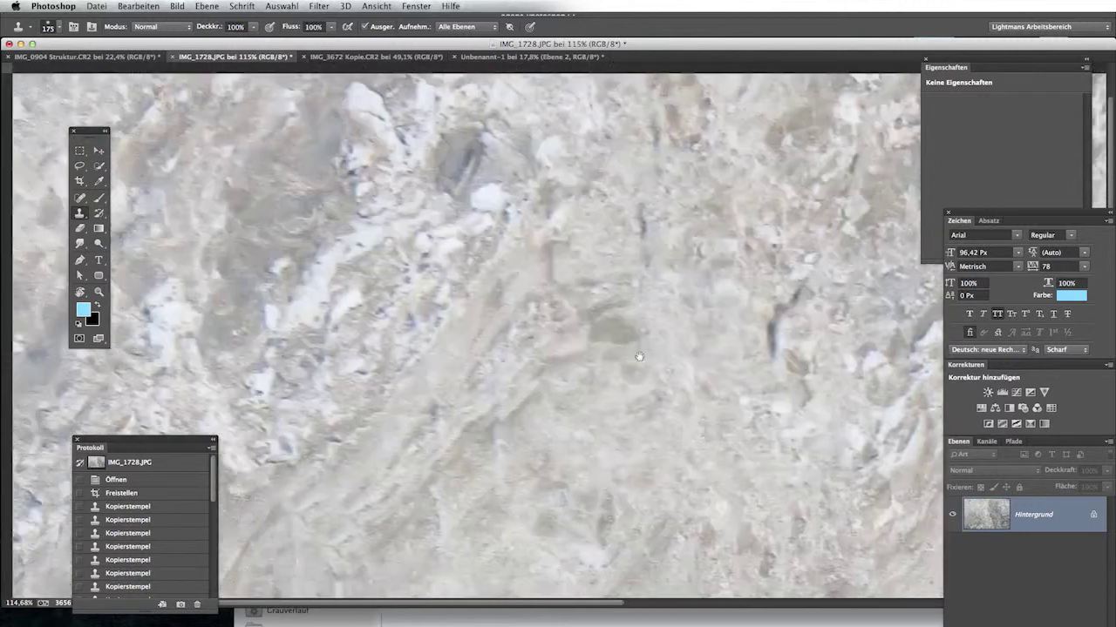
scroll(639, 357, down, 10)
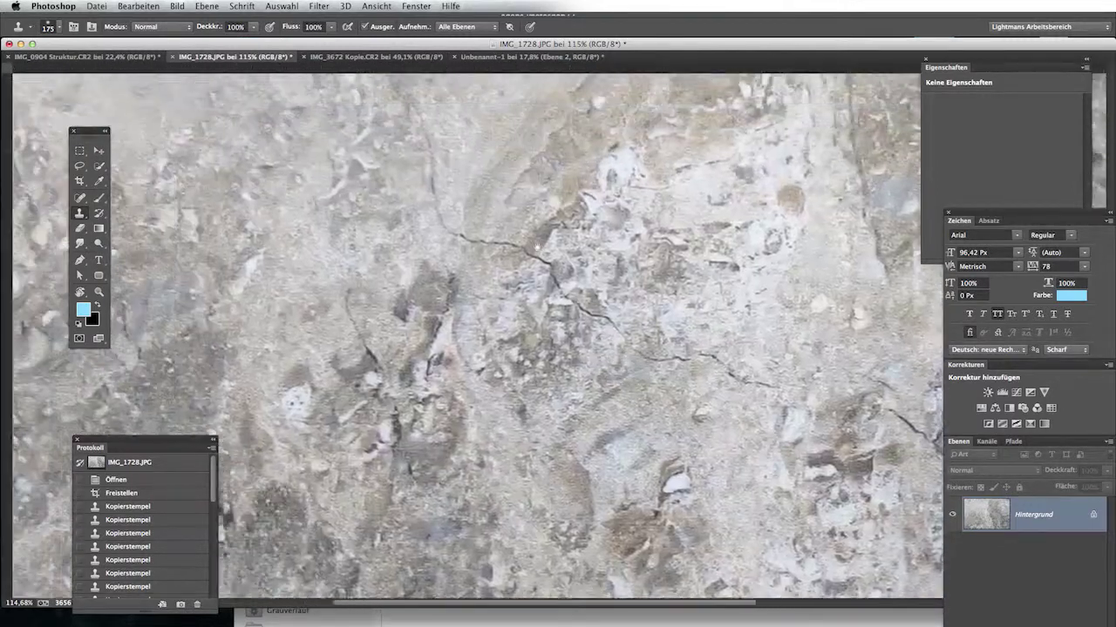
- With a size 50 Clone Stamp, clone over the dark blob and left part of the crack
key(ctrl+r)
click(468, 179)
drag(468, 178, 359, 178)
click(431, 194)
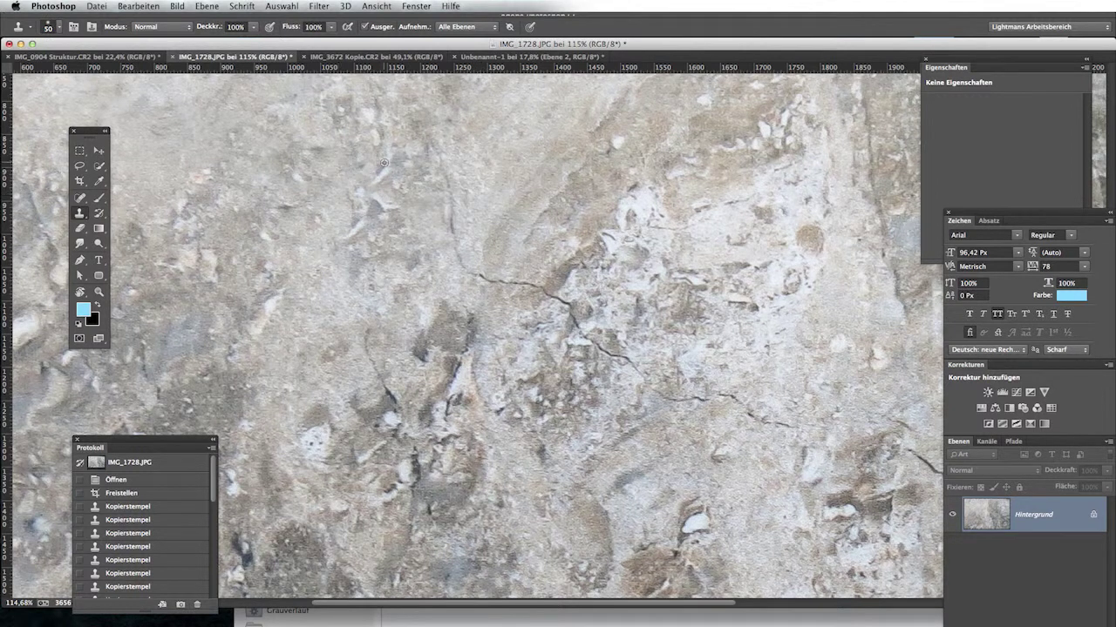
click(436, 162)
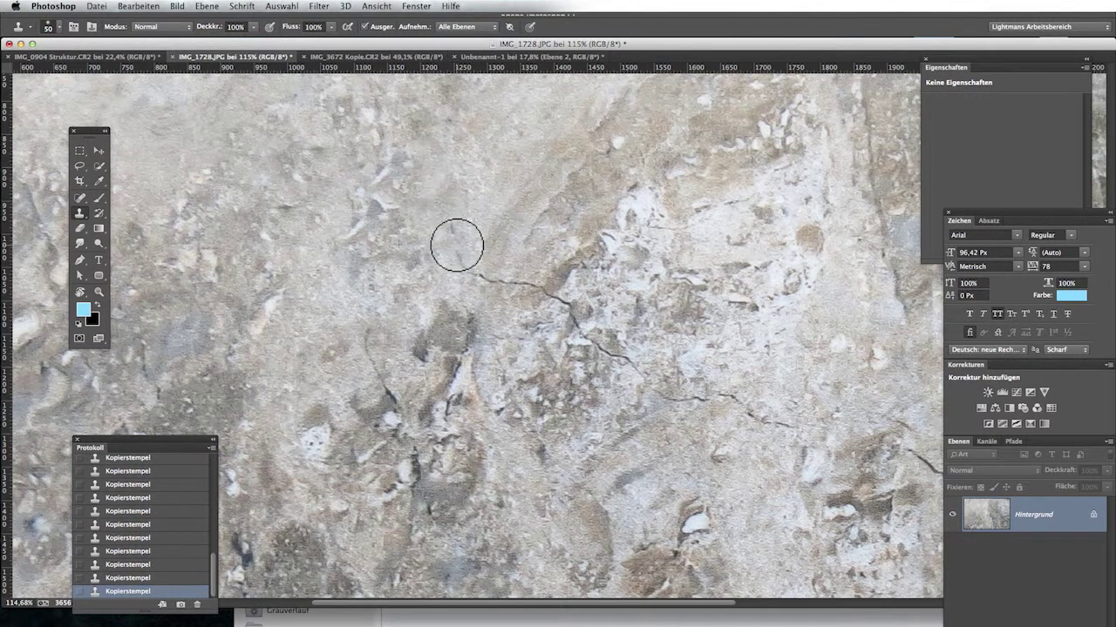
drag(445, 230, 552, 316)
alt+click(535, 270)
alt+click(629, 297)
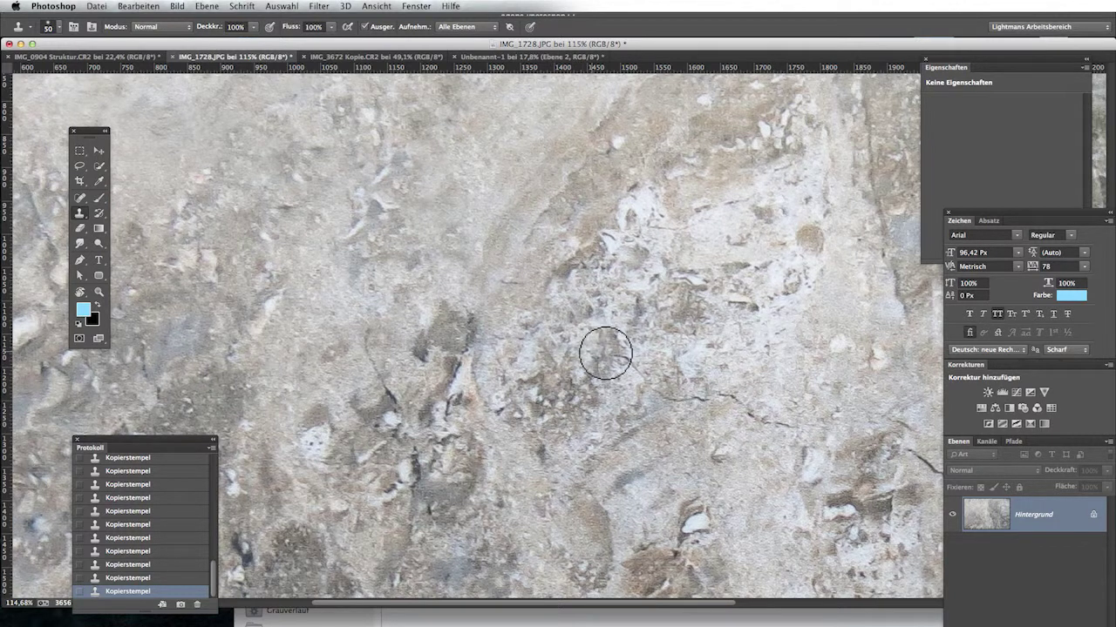
- Clone out further crack segments near the centre from a fresh clean source
scroll(665, 304, right, 5)
scroll(665, 305, down, 3)
alt+click(436, 188)
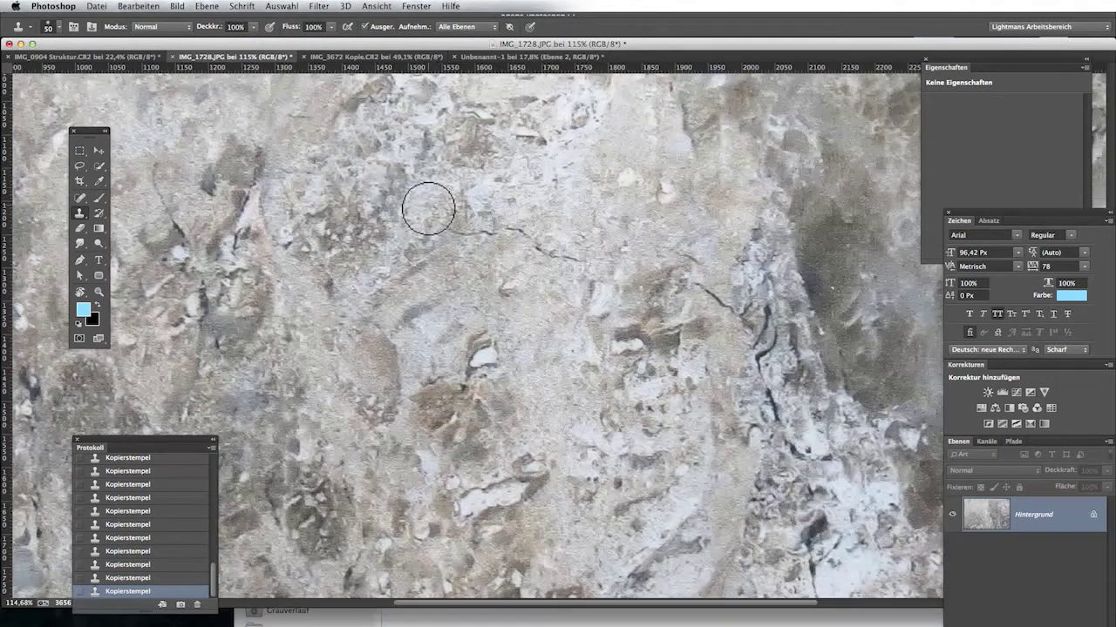
click(510, 231)
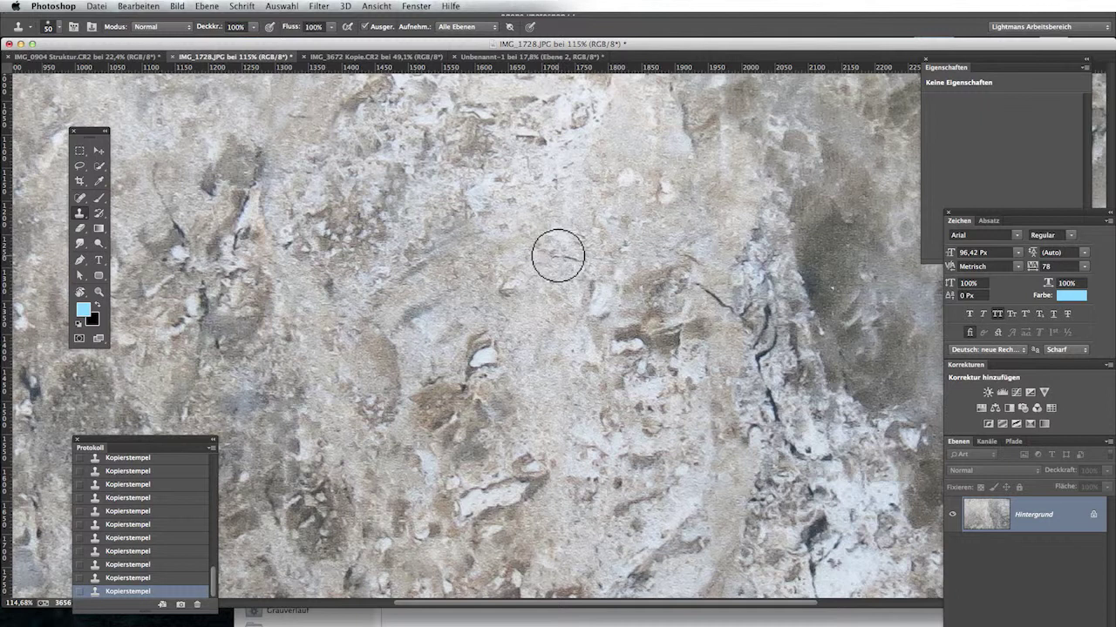
drag(583, 253, 379, 194)
mouse_move(511, 242)
mouse_down()
mouse_move(488, 224)
mouse_move(537, 283)
mouse_up()
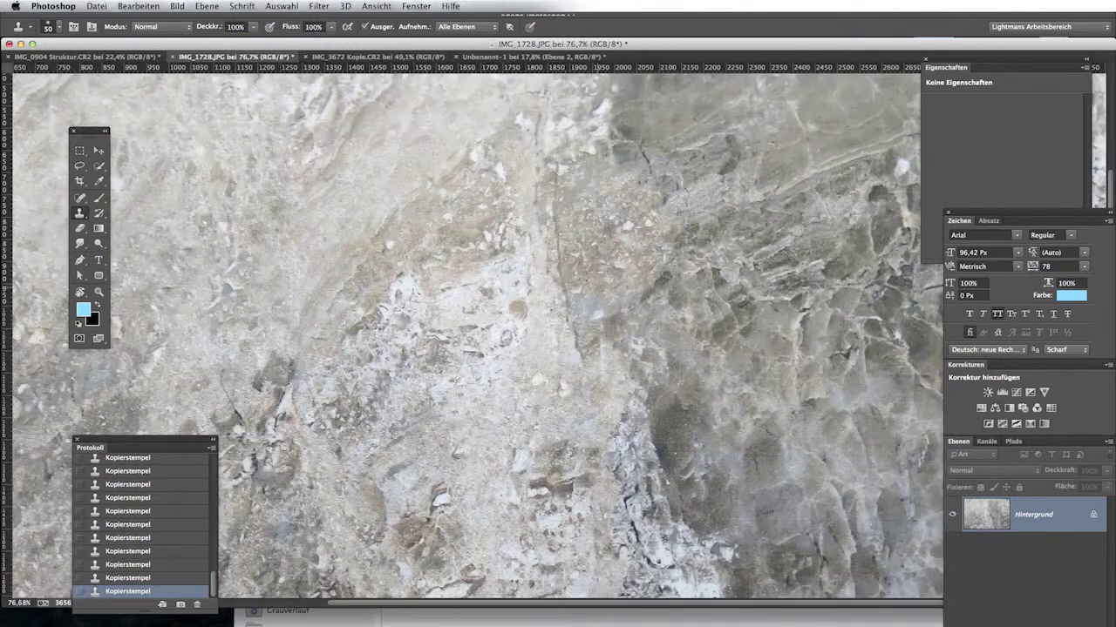
- Clone over the upper stretch of the crack and touch up the rock near the top
drag(576, 345, 553, 171)
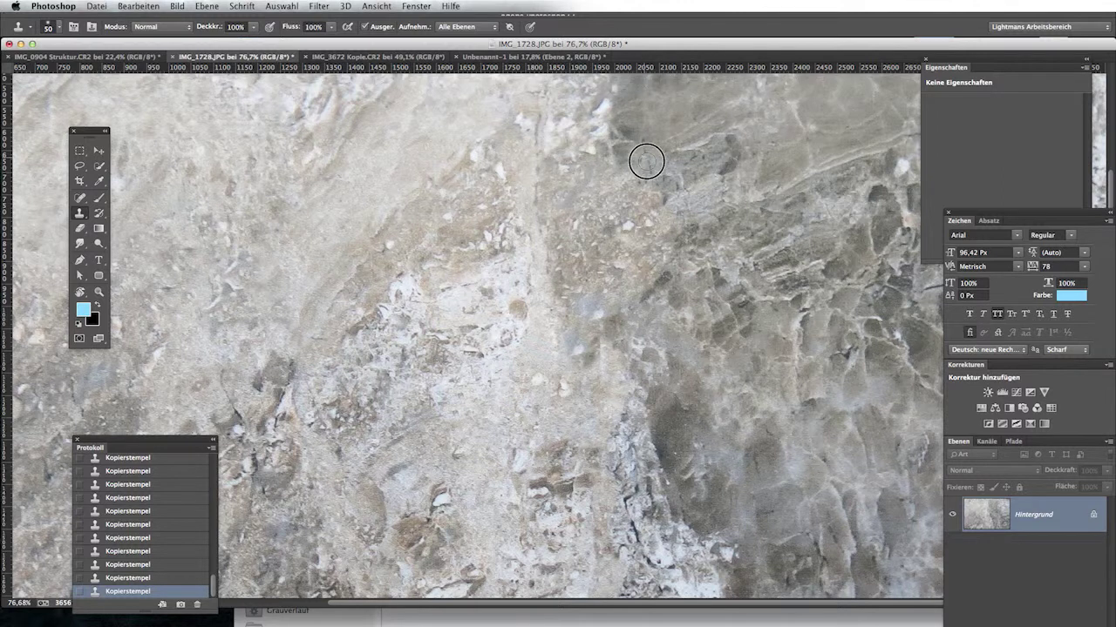
scroll(582, 387, up, 5)
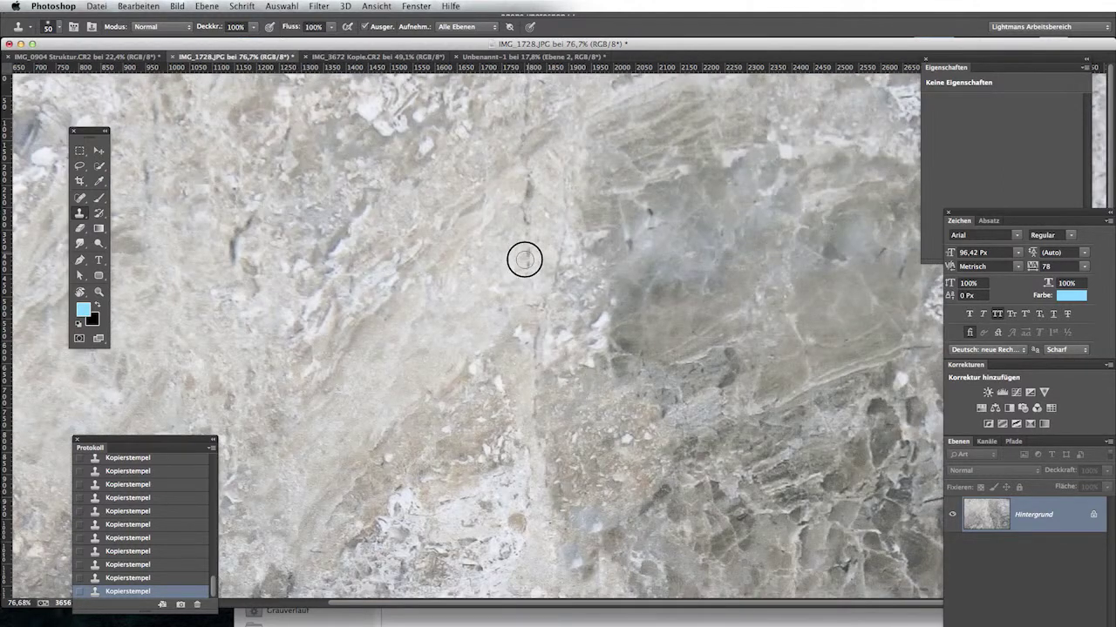
drag(536, 189, 516, 218)
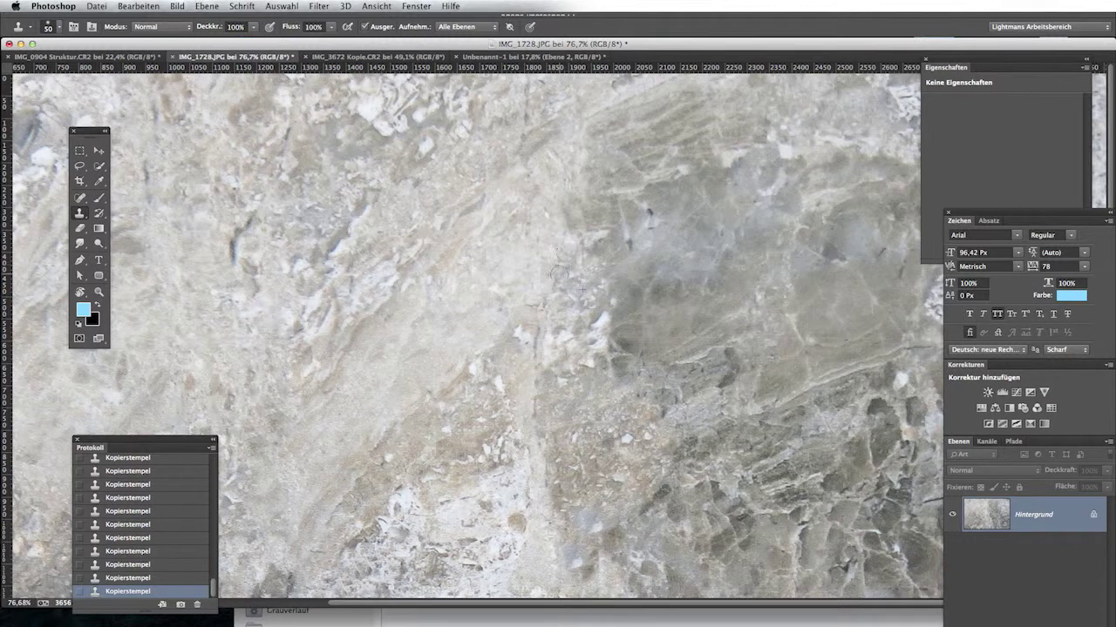
scroll(523, 440, left, 3)
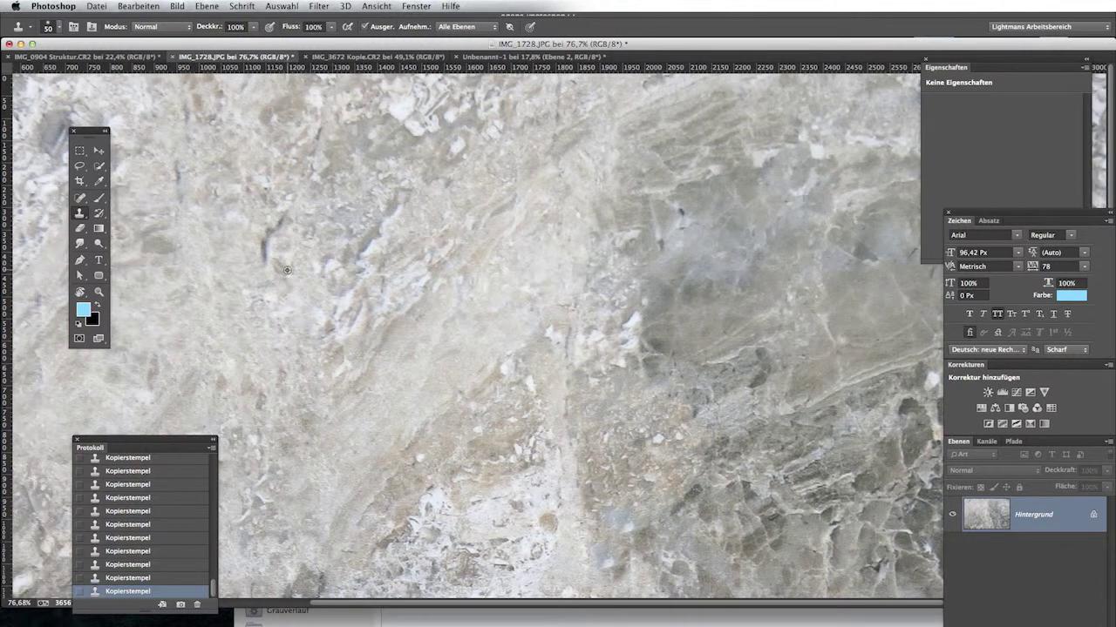
mouse_move(355, 119)
mouse_down()
mouse_move(316, 134)
mouse_move(309, 174)
mouse_up()
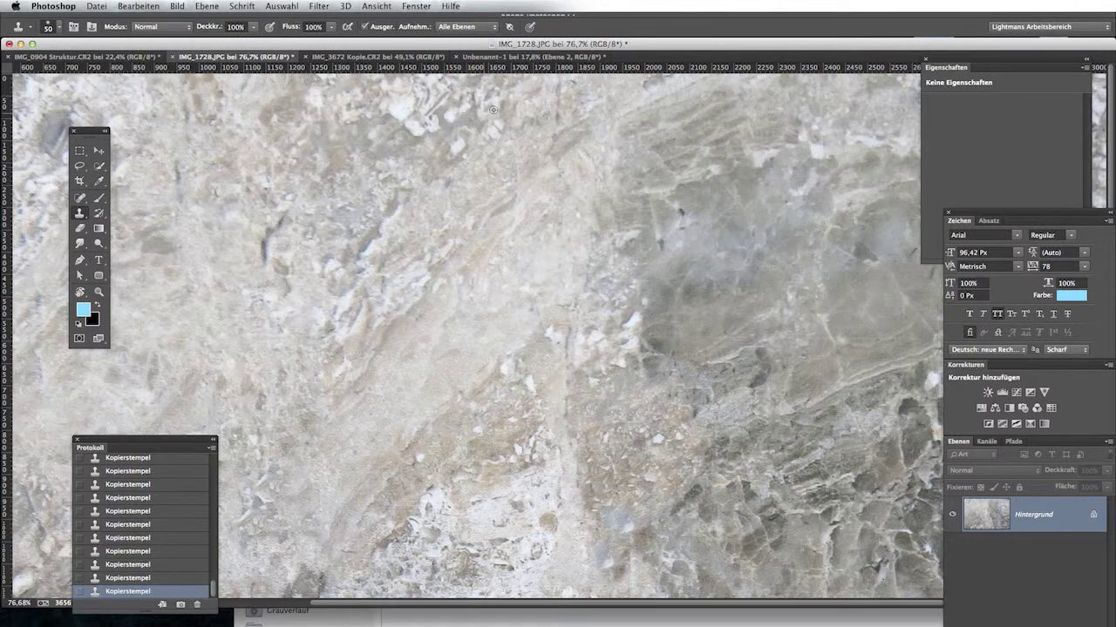
scroll(558, 140, down, 5)
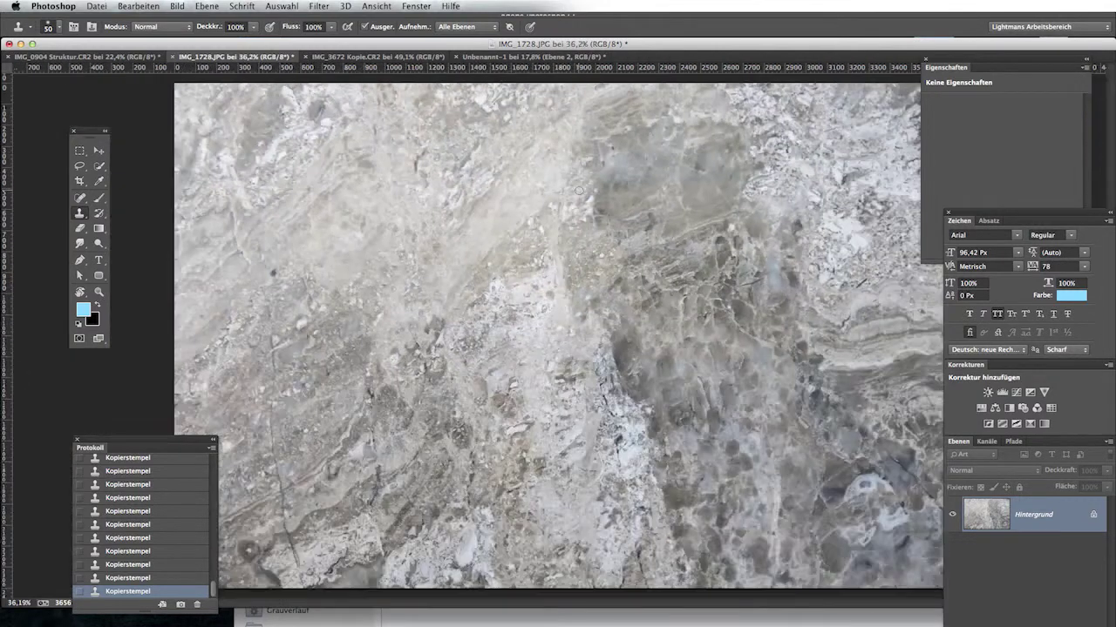
scroll(578, 190, up, 5)
- Clone away the middle crack and the lower-left scratch, then switch to the Move tool
mouse_move(539, 335)
mouse_down()
mouse_move(552, 323)
mouse_move(575, 383)
mouse_move(623, 410)
mouse_move(569, 431)
mouse_up()
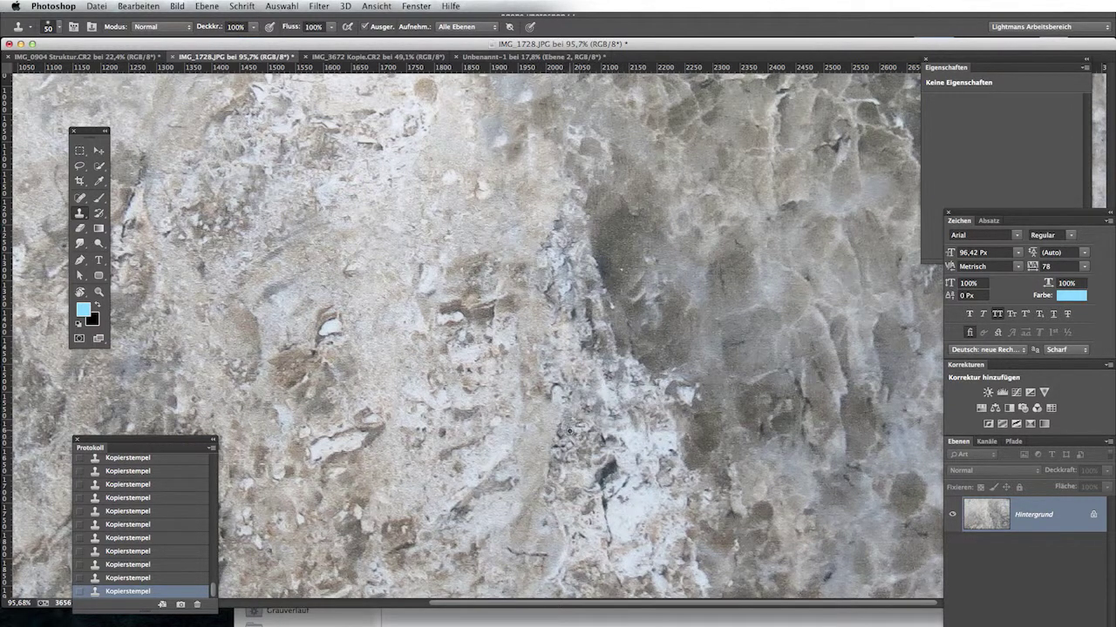
drag(610, 543, 629, 490)
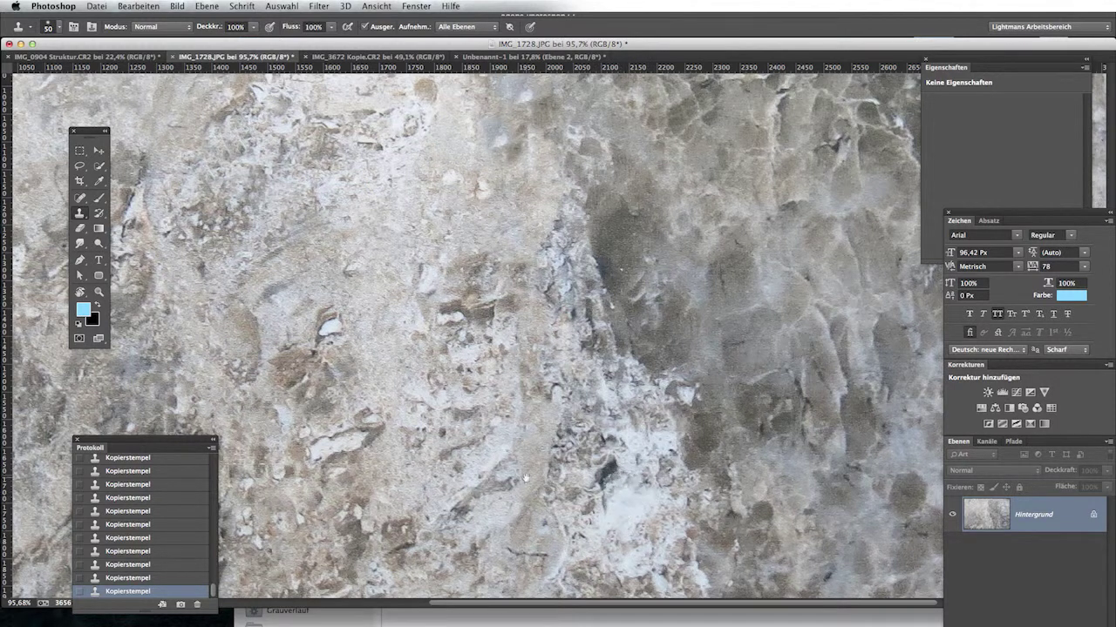
scroll(624, 488, down, 5)
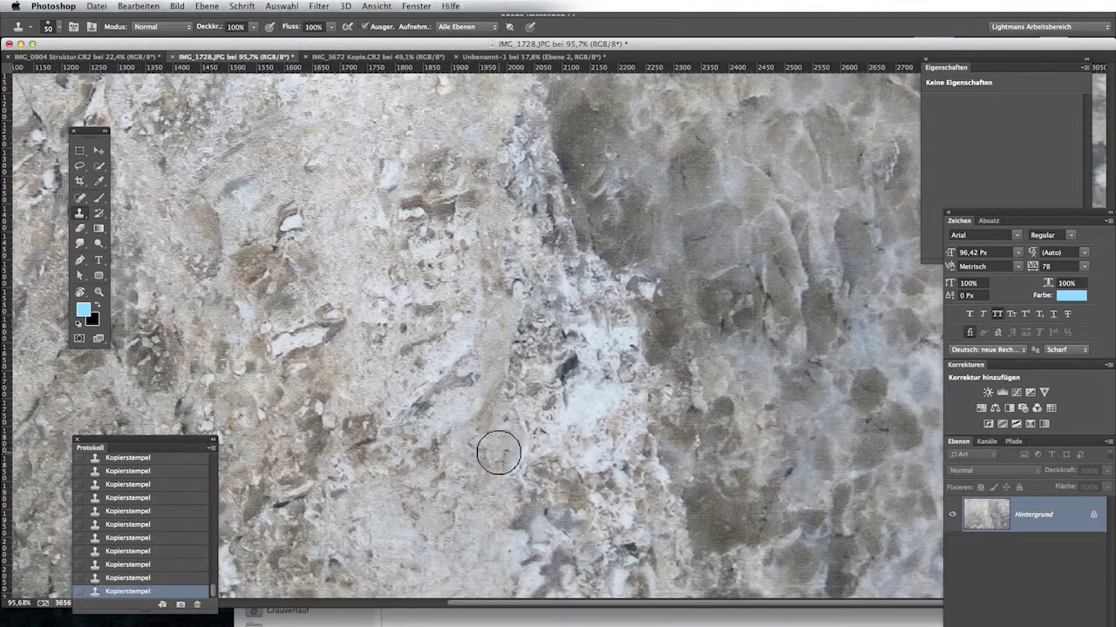
scroll(488, 445, down, 5)
scroll(610, 497, down, 1)
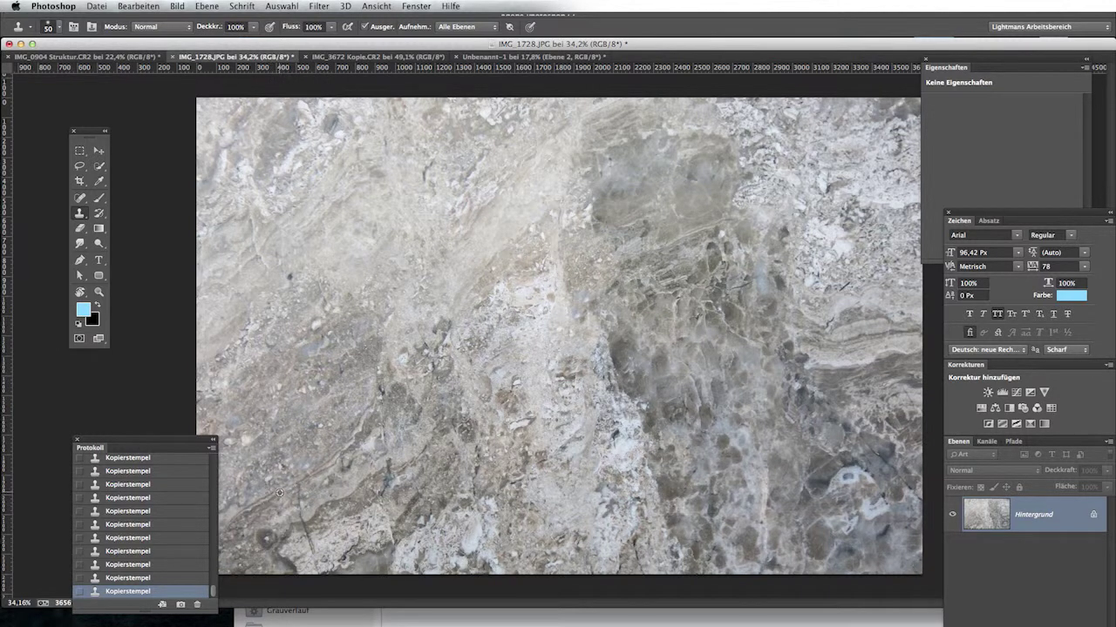
drag(297, 503, 306, 542)
scroll(375, 341, down, 1)
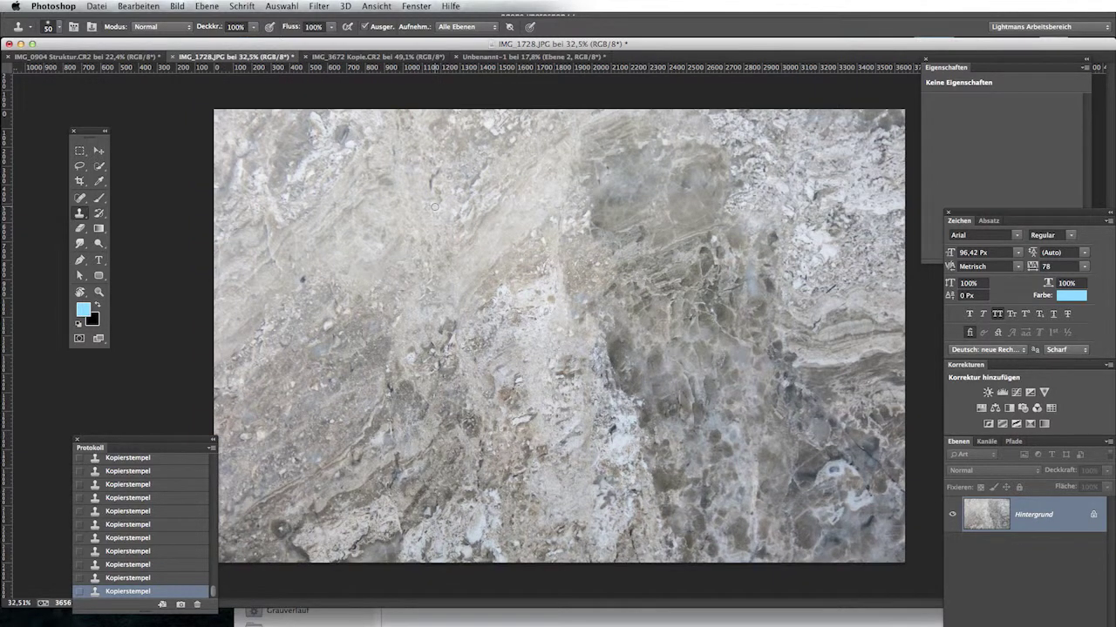
key(v)
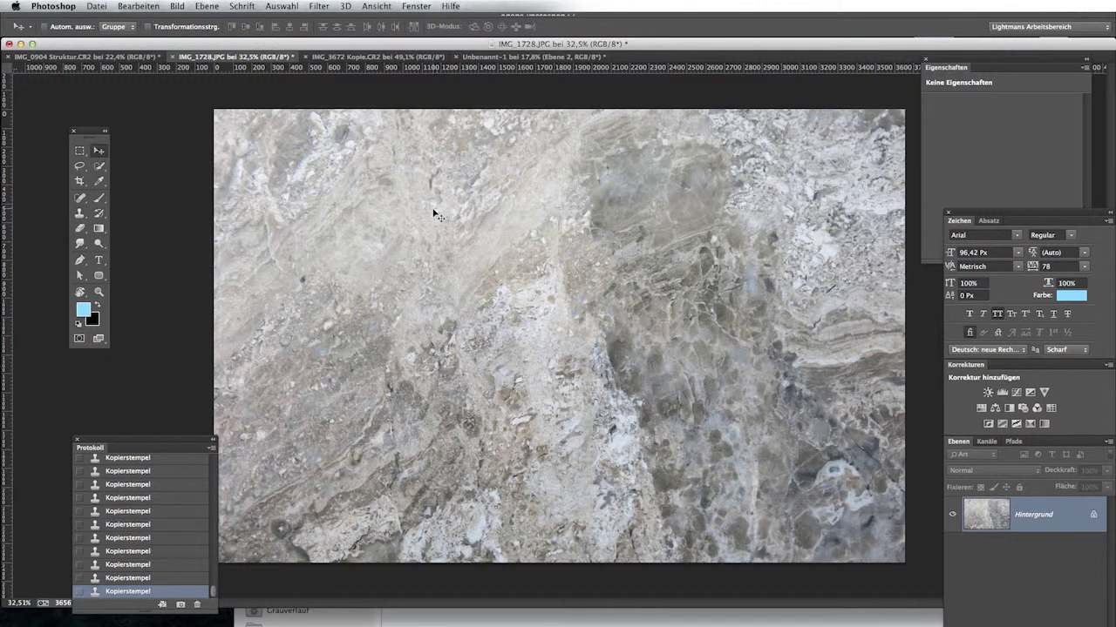
- Place the marble photo into Unbenannt-1 as Ebene 3, rotated -90° to portrait
click(496, 57)
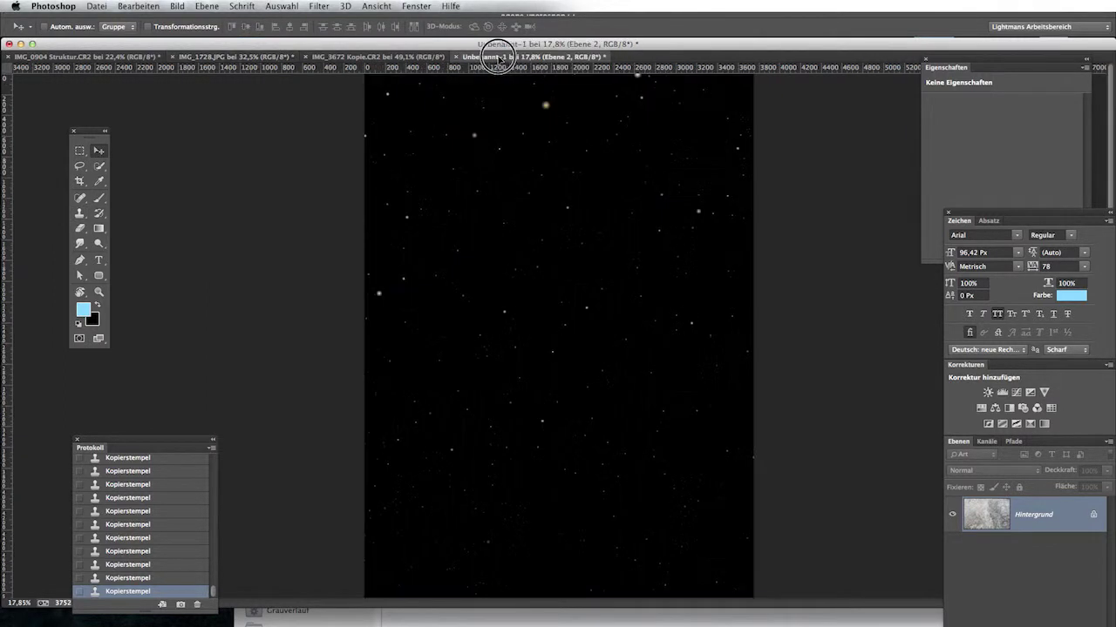
drag(496, 57, 534, 190)
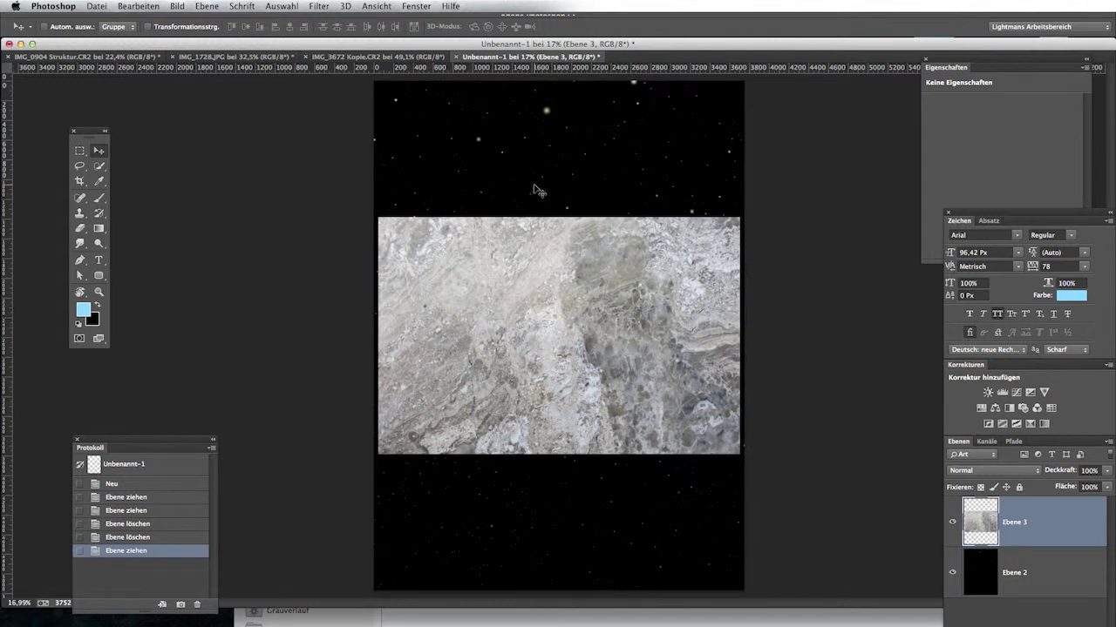
key(ctrl+t)
drag(729, 181, 454, 192)
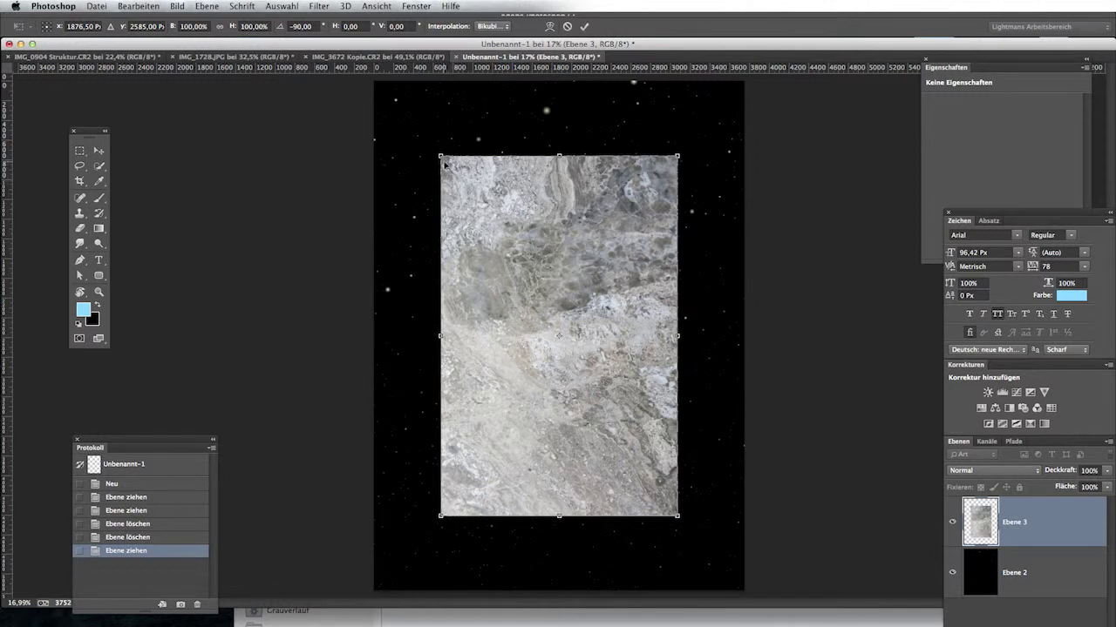
key(Return)
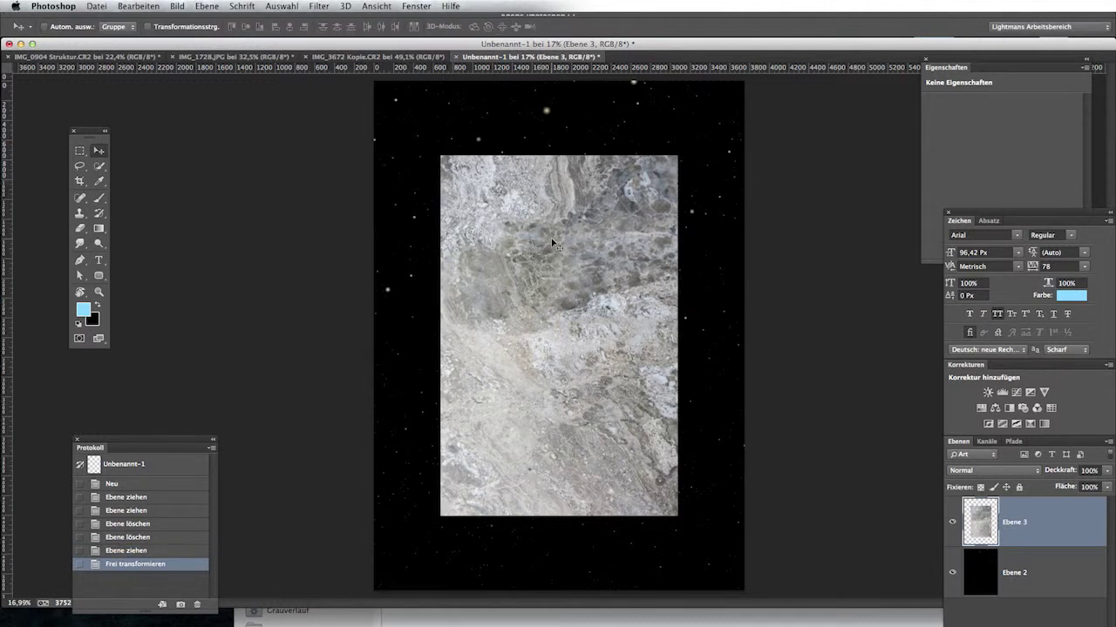
click(383, 57)
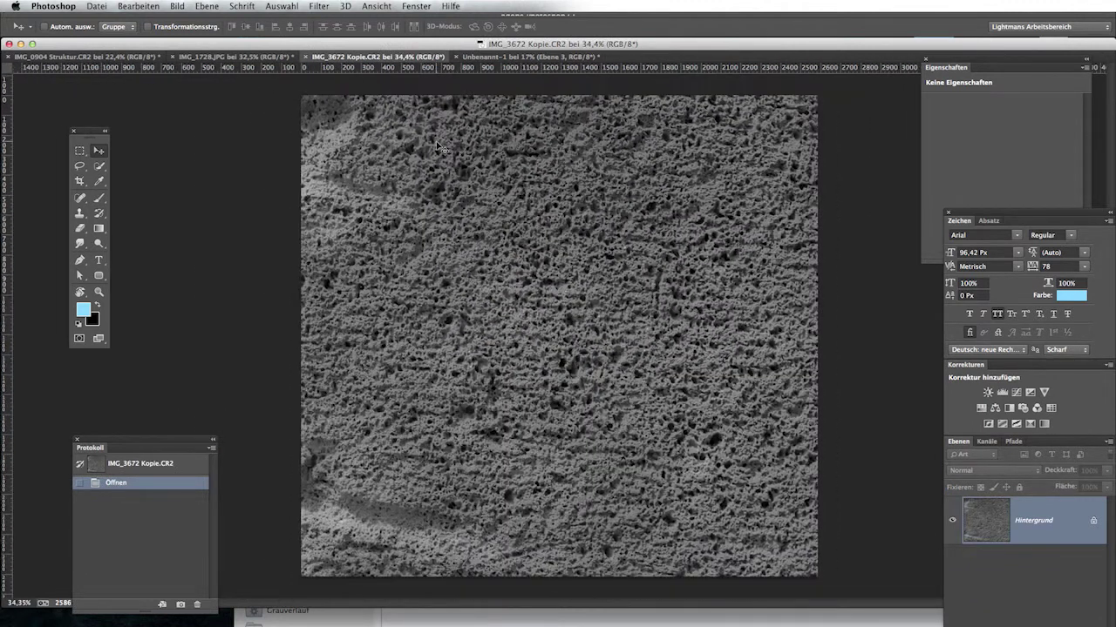
- Drop the porous IMG_3672 texture into Unbenannt-1 as Ebene 4 with a black layer mask
drag(439, 147, 488, 61)
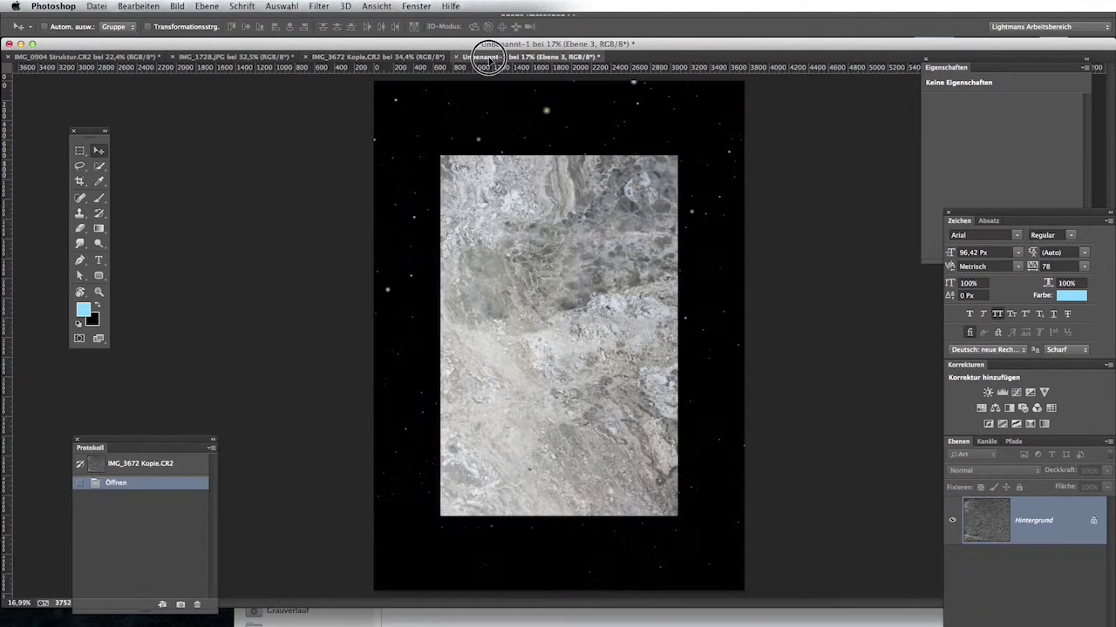
mouse_move(488, 61)
mouse_down()
mouse_move(523, 205)
mouse_move(521, 263)
mouse_up()
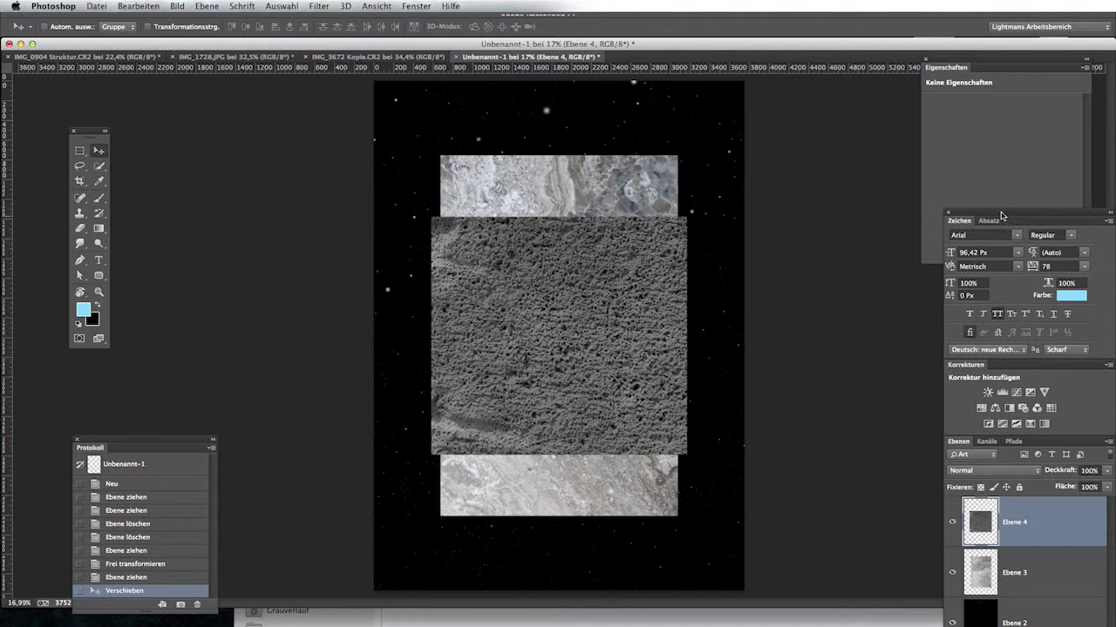
drag(1000, 216, 830, 77)
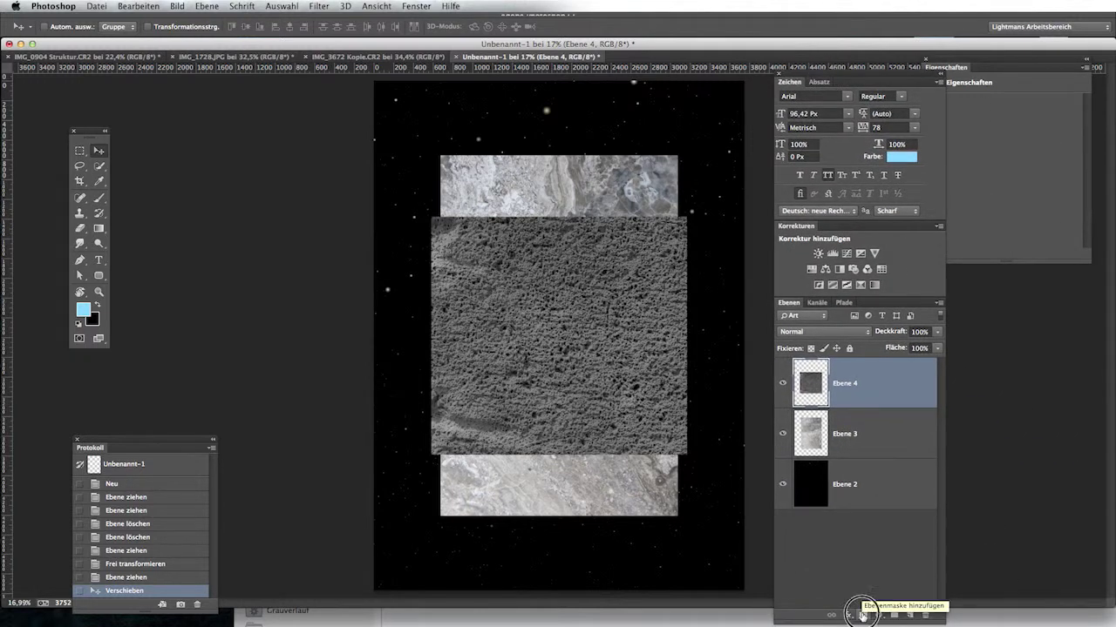
alt+click(861, 616)
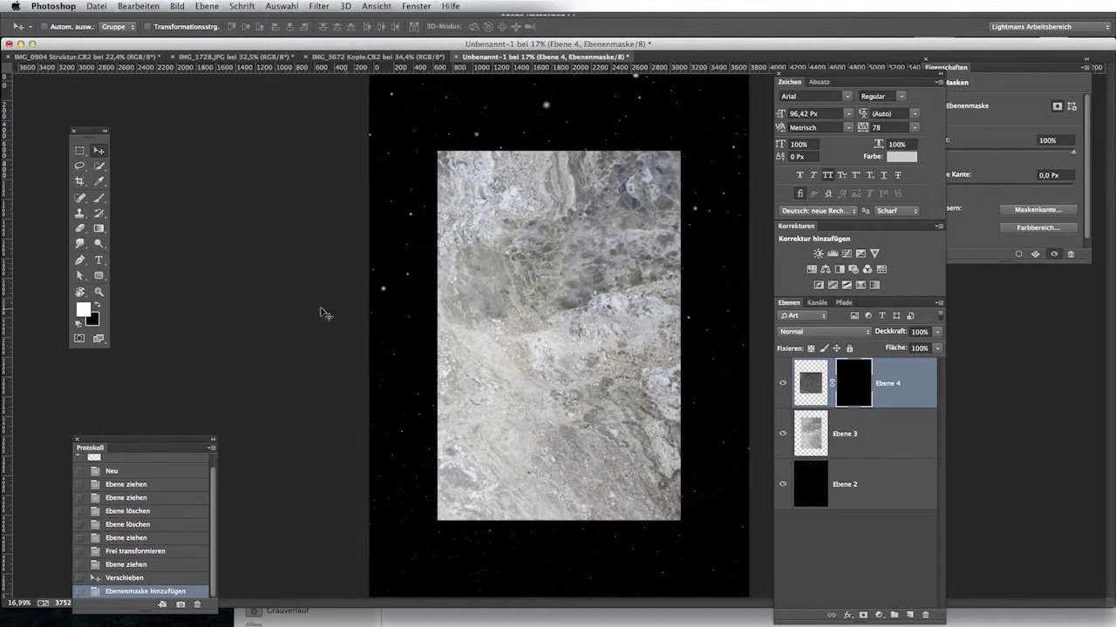
- Paint radial gradients into Ebene 4's mask to reveal dark crater spots
click(101, 230)
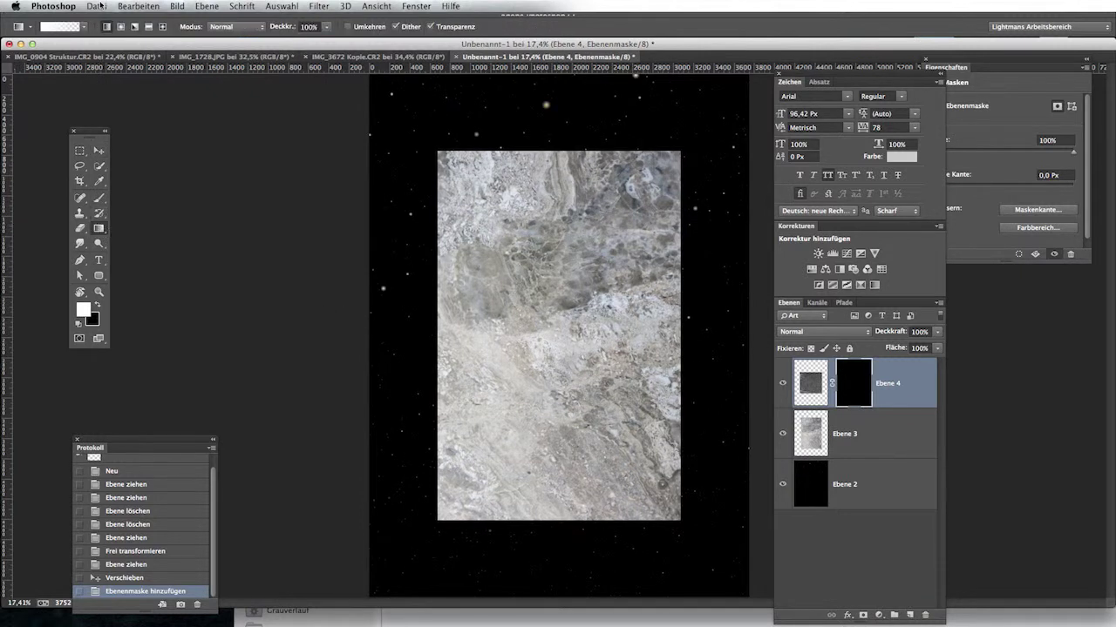
click(120, 28)
drag(625, 324, 603, 288)
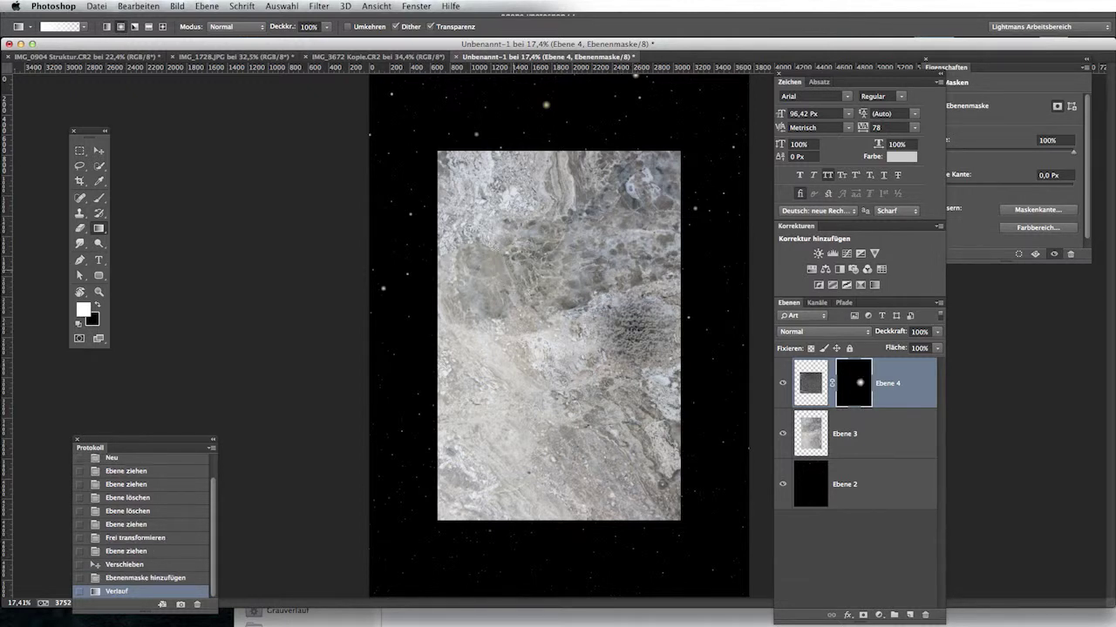
drag(518, 268, 534, 284)
mouse_move(502, 321)
mouse_down()
mouse_move(561, 374)
mouse_move(516, 324)
mouse_move(545, 295)
mouse_move(567, 305)
mouse_up()
mouse_move(610, 307)
mouse_down()
mouse_move(629, 324)
mouse_move(617, 319)
mouse_up()
drag(619, 268, 629, 281)
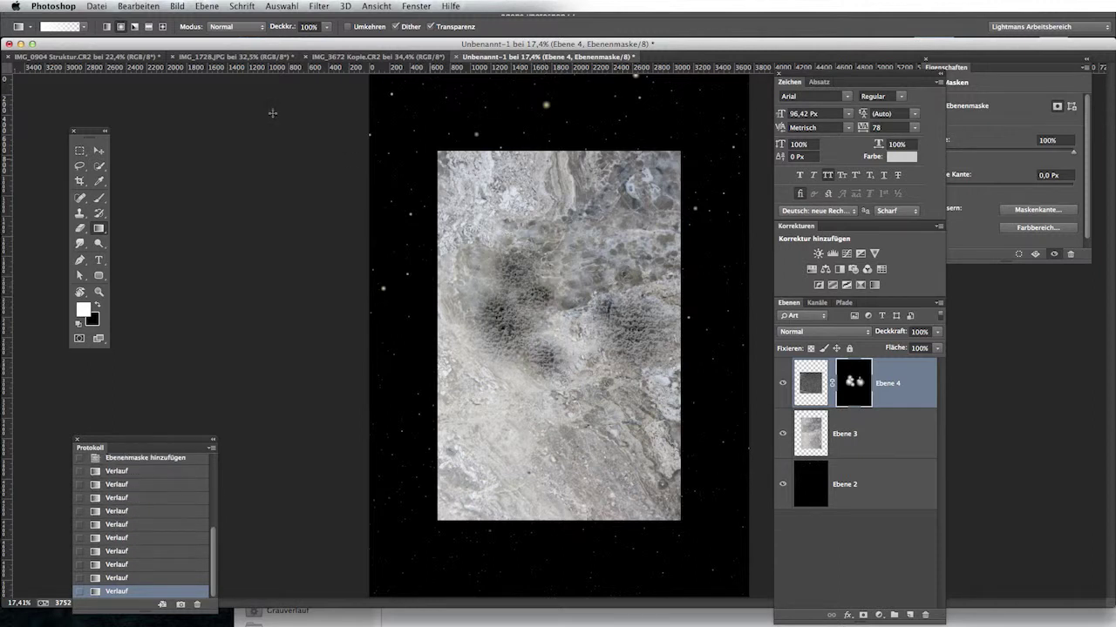
click(228, 57)
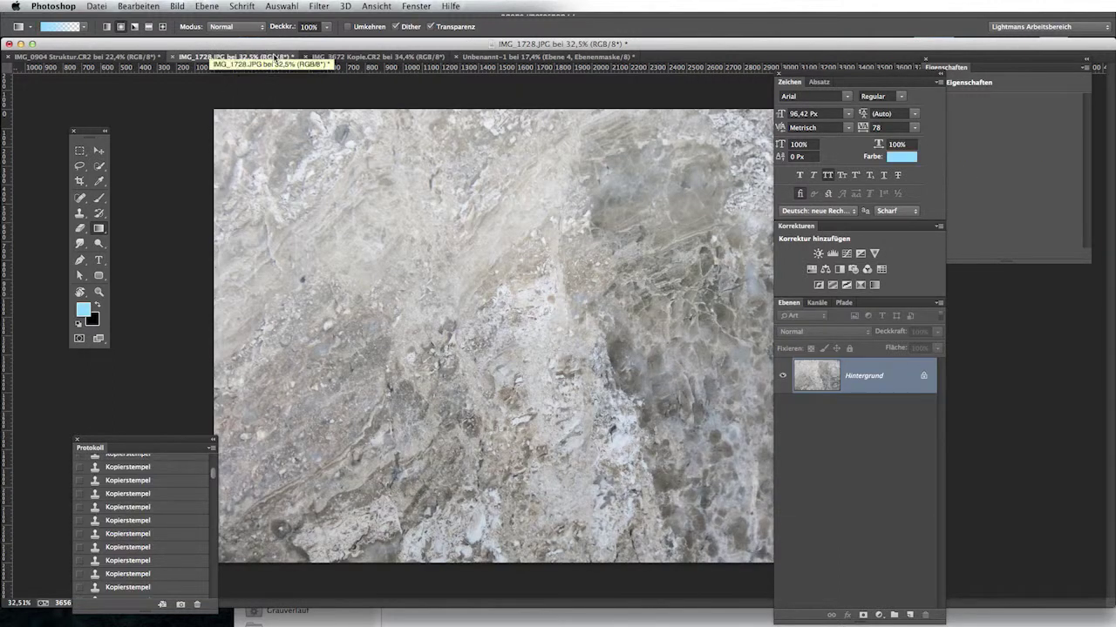
- Move the IMG_0904 Struktur texture into Unbenannt-1 as Ebene 5 with a hiding mask
click(339, 57)
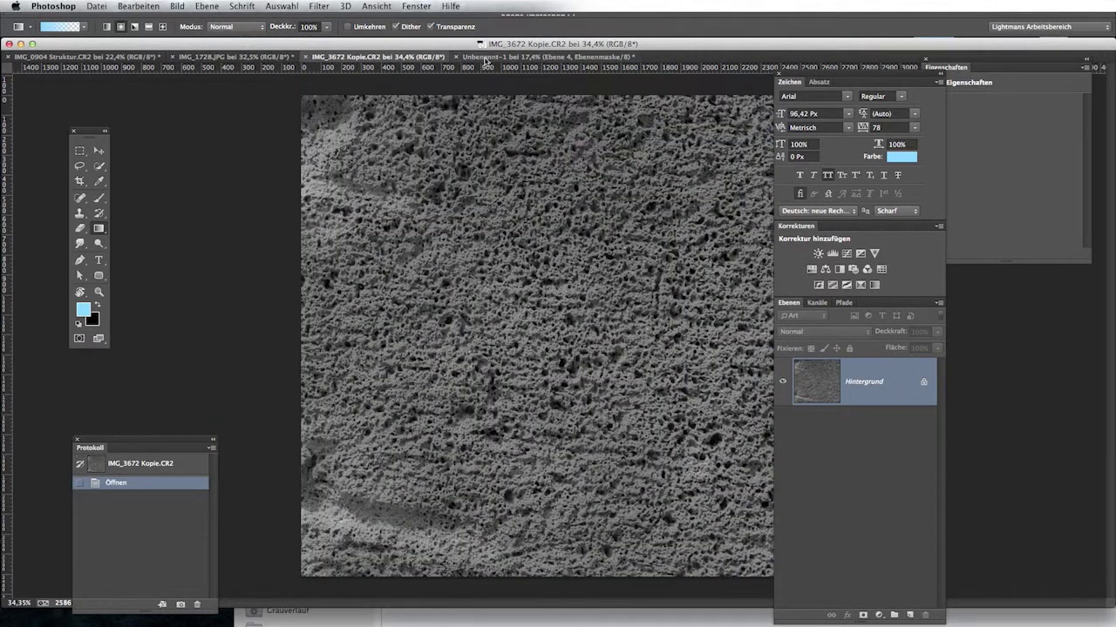
click(497, 57)
click(116, 57)
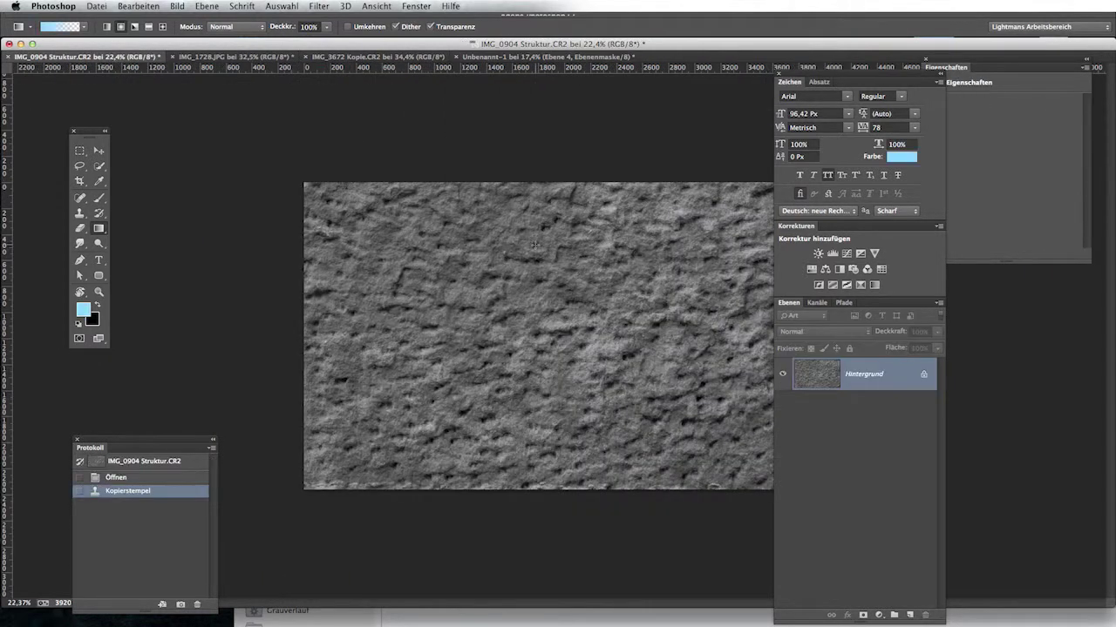
key(v)
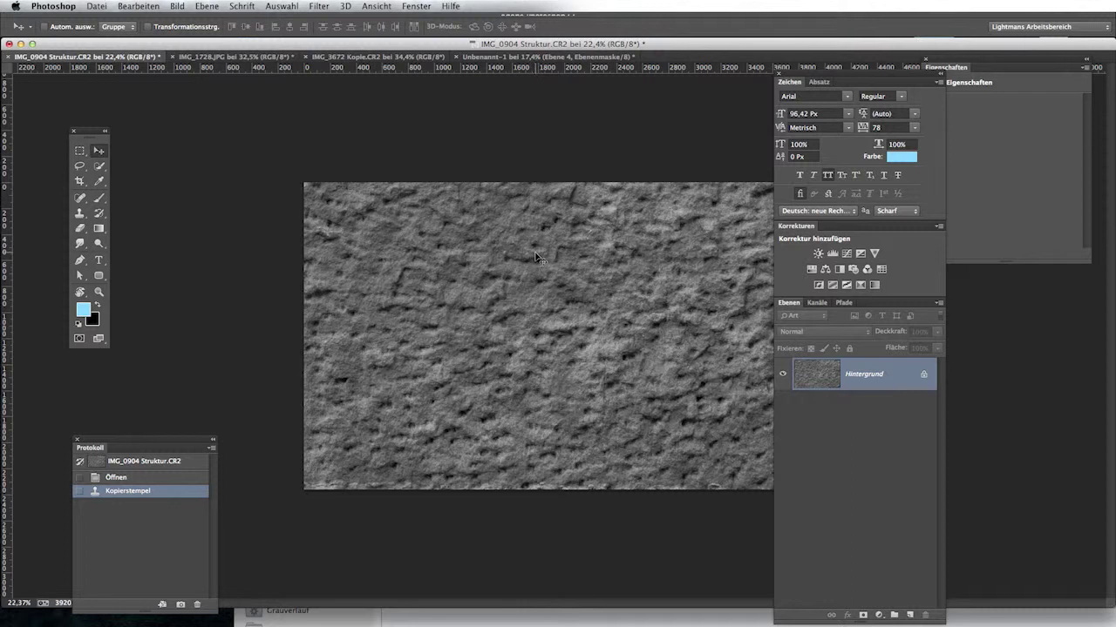
mouse_move(536, 255)
mouse_down()
mouse_move(428, 239)
mouse_move(495, 58)
mouse_move(521, 274)
mouse_up()
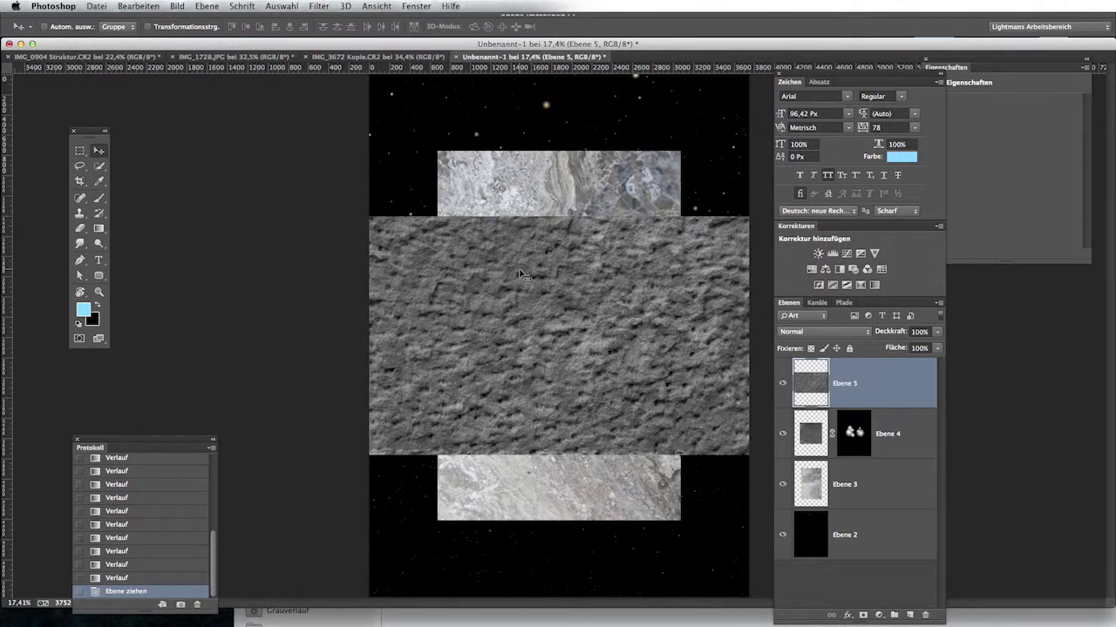
scroll(520, 275, down, 1)
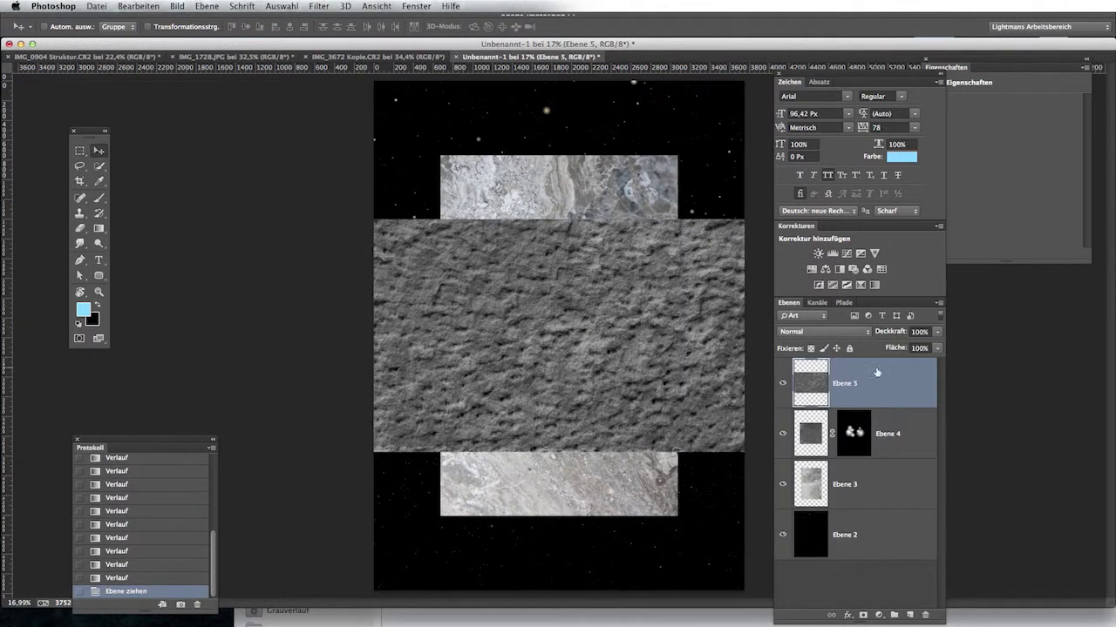
alt+click(863, 615)
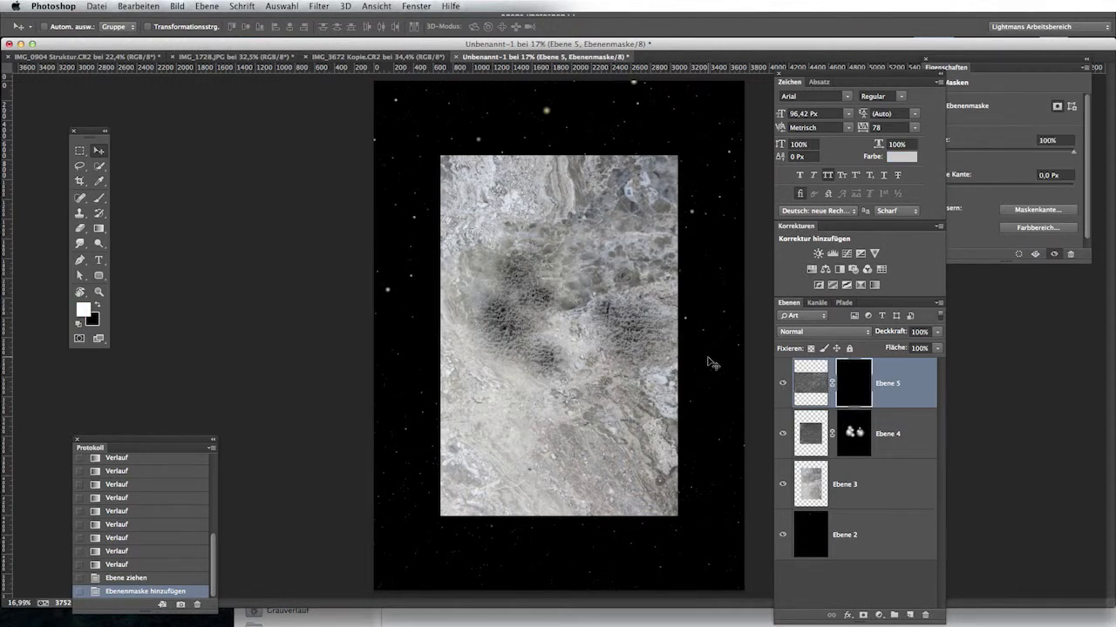
- Reveal crater patches on Ebene 5 with radial gradients and open its blend mode list
key(g)
drag(611, 291, 549, 231)
drag(606, 323, 603, 329)
drag(541, 354, 558, 370)
mouse_move(507, 331)
mouse_down()
mouse_move(475, 283)
mouse_move(597, 375)
mouse_up()
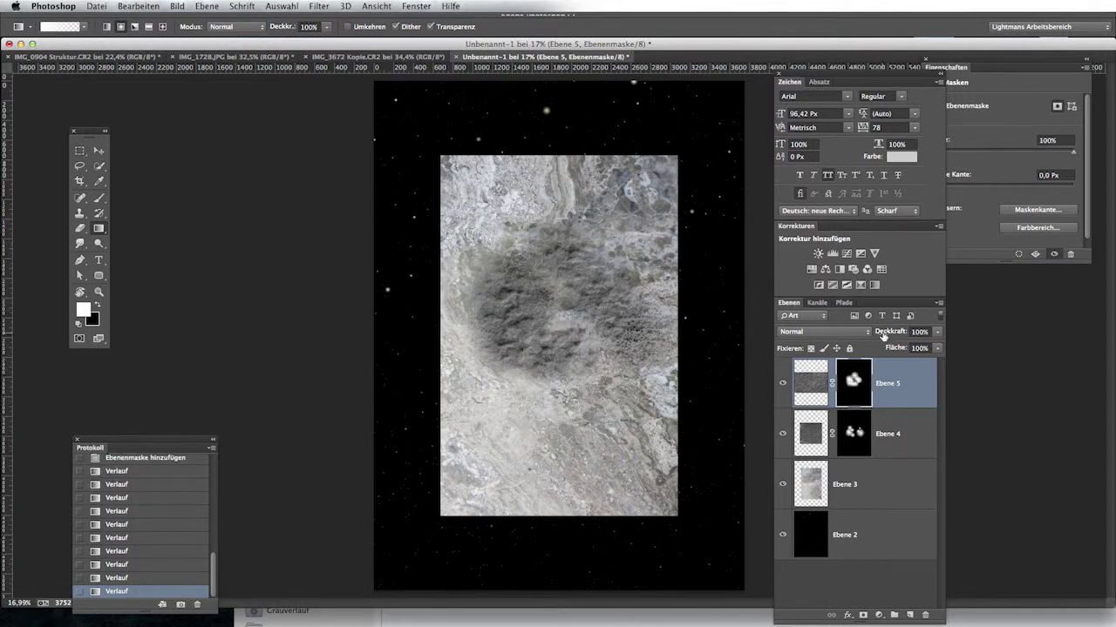
click(833, 329)
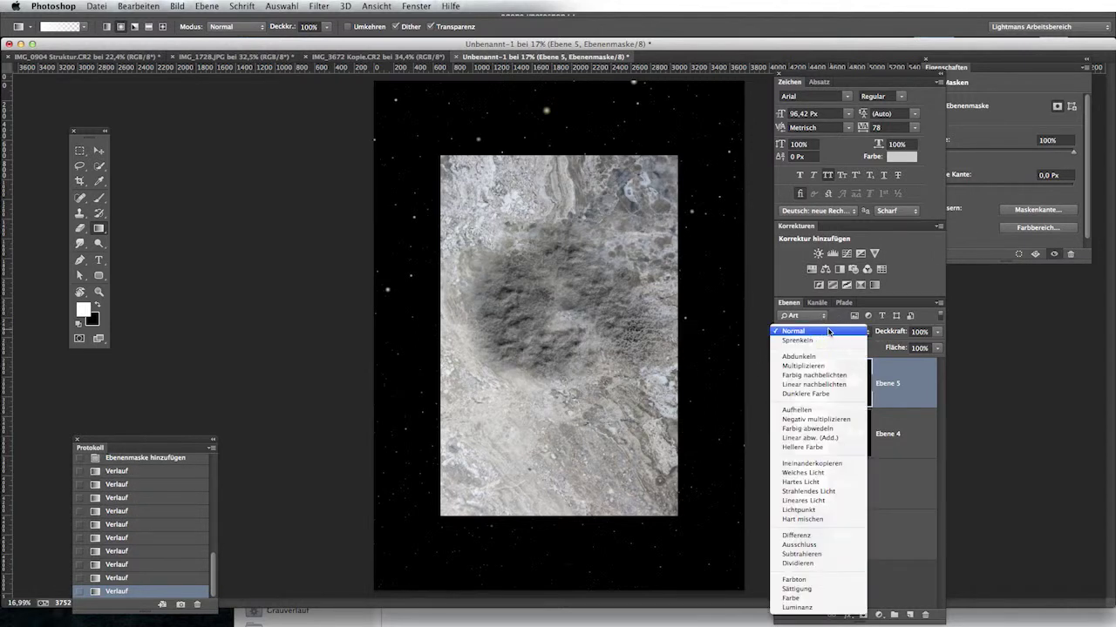
- Set Ebene 5 and Ebene 4 to Weiches Licht, toggling each one's visibility to compare
click(819, 474)
scroll(558, 336, up, 2)
scroll(558, 336, up, 2)
click(782, 384)
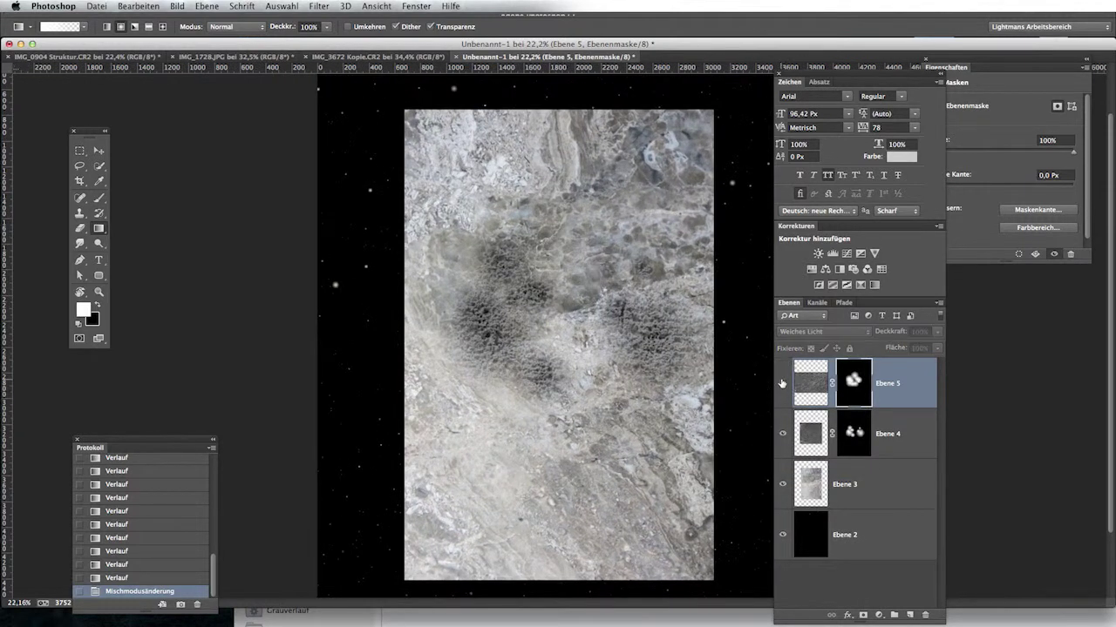
click(910, 427)
click(824, 332)
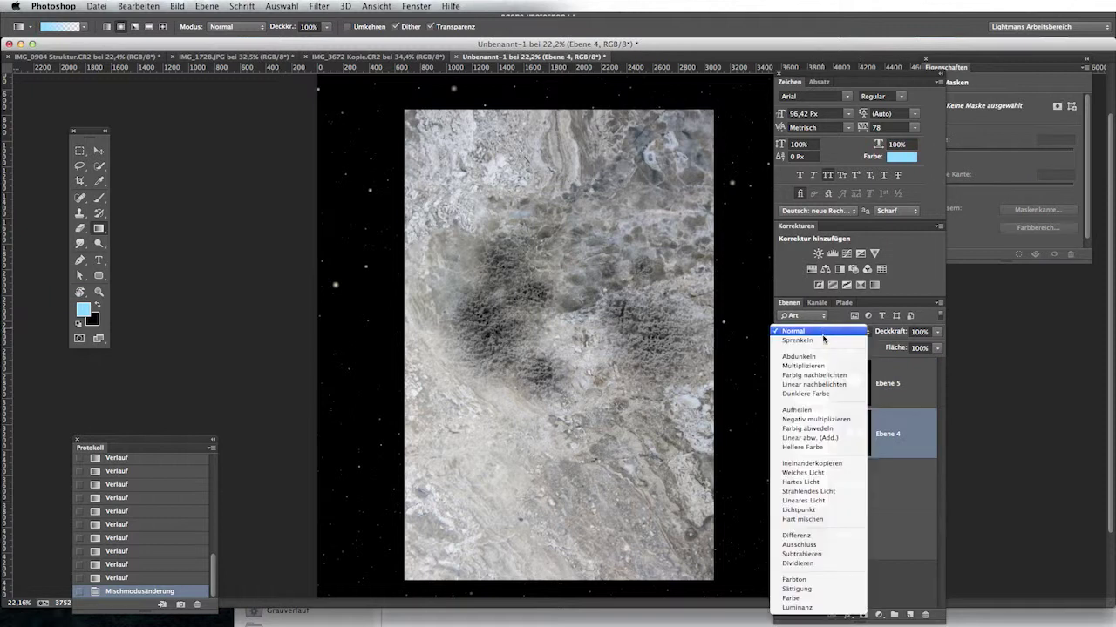
click(803, 473)
scroll(558, 344, up, 1)
scroll(760, 456, up, 2)
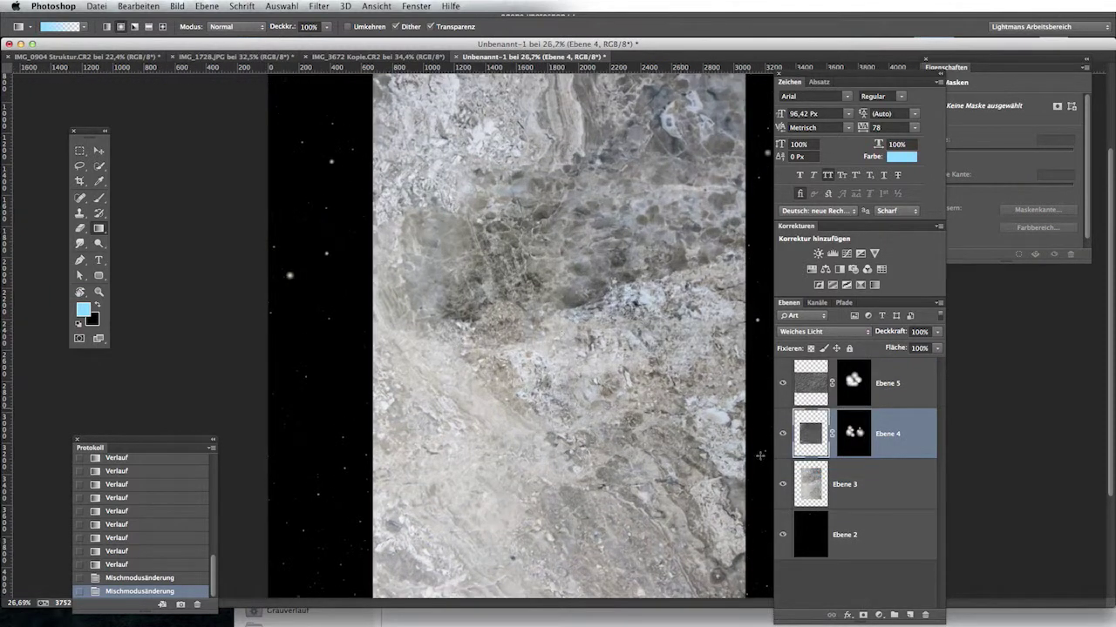
click(782, 433)
scroll(781, 436, up, 3)
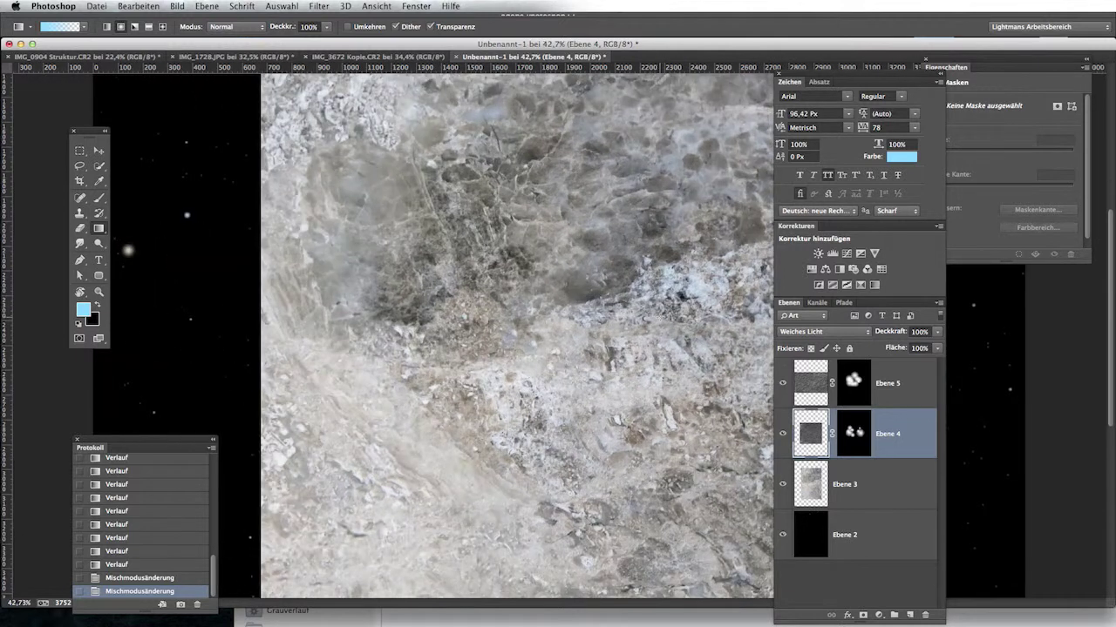
- Paint radial spots on Ebene 4's mask to reveal more texture across the surface
click(859, 433)
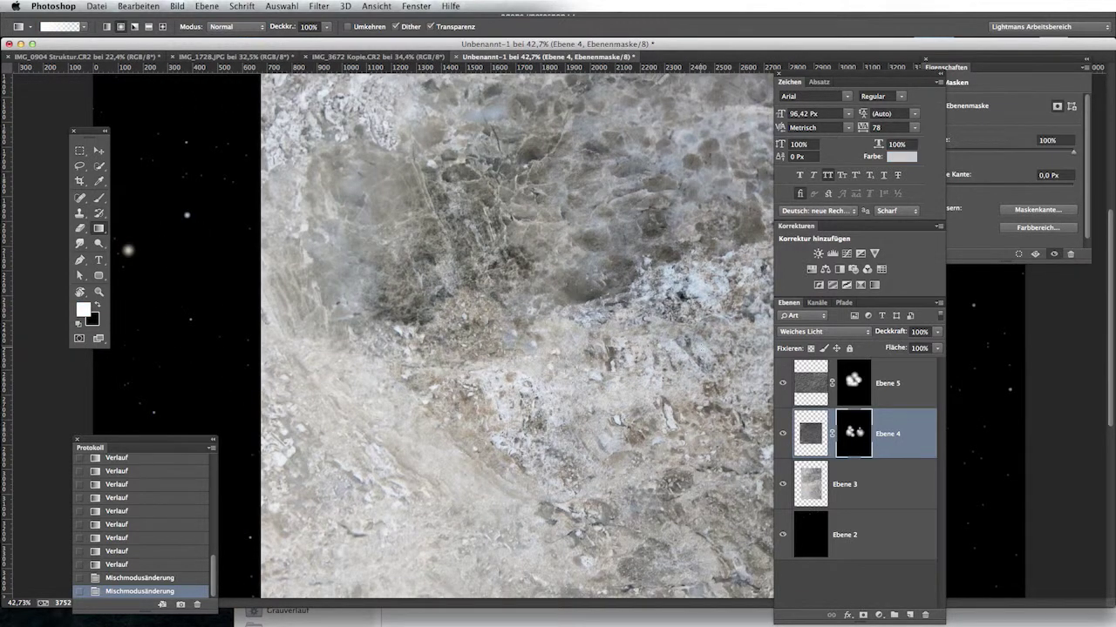
drag(425, 282, 435, 301)
scroll(522, 280, down, 3)
mouse_move(600, 202)
mouse_down()
mouse_move(618, 223)
mouse_move(605, 221)
mouse_up()
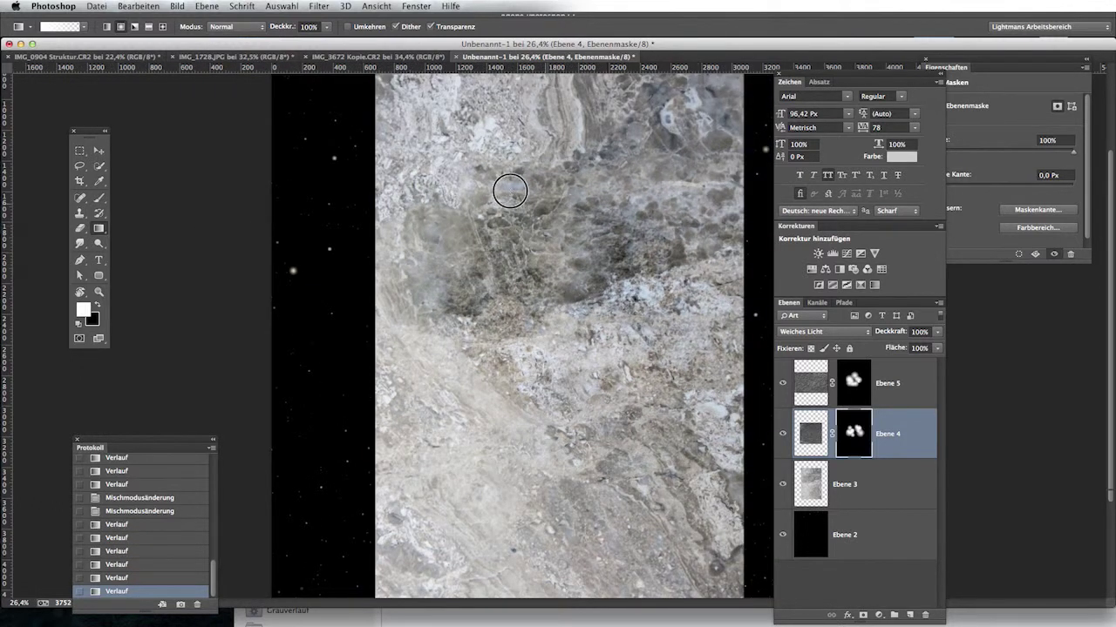
drag(510, 191, 534, 208)
drag(451, 201, 478, 268)
drag(558, 331, 645, 388)
drag(619, 353, 635, 338)
drag(451, 369, 488, 409)
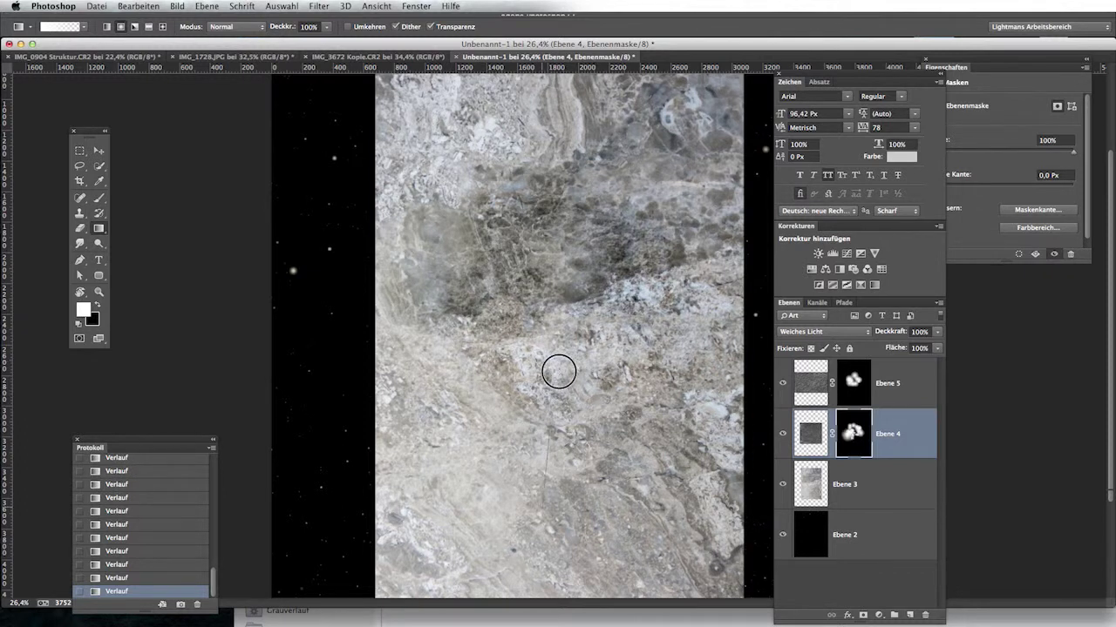
drag(546, 488, 560, 367)
drag(493, 186, 440, 167)
drag(602, 204, 654, 159)
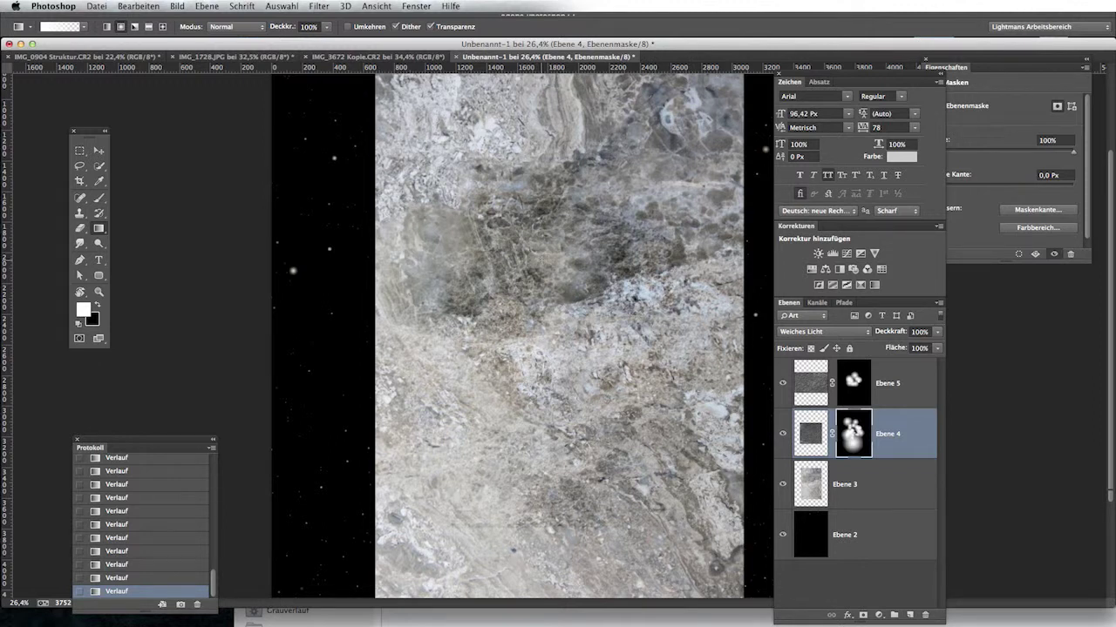
- Toggle Ebene 4 and Ebene 5 off and on to compare the result
click(782, 434)
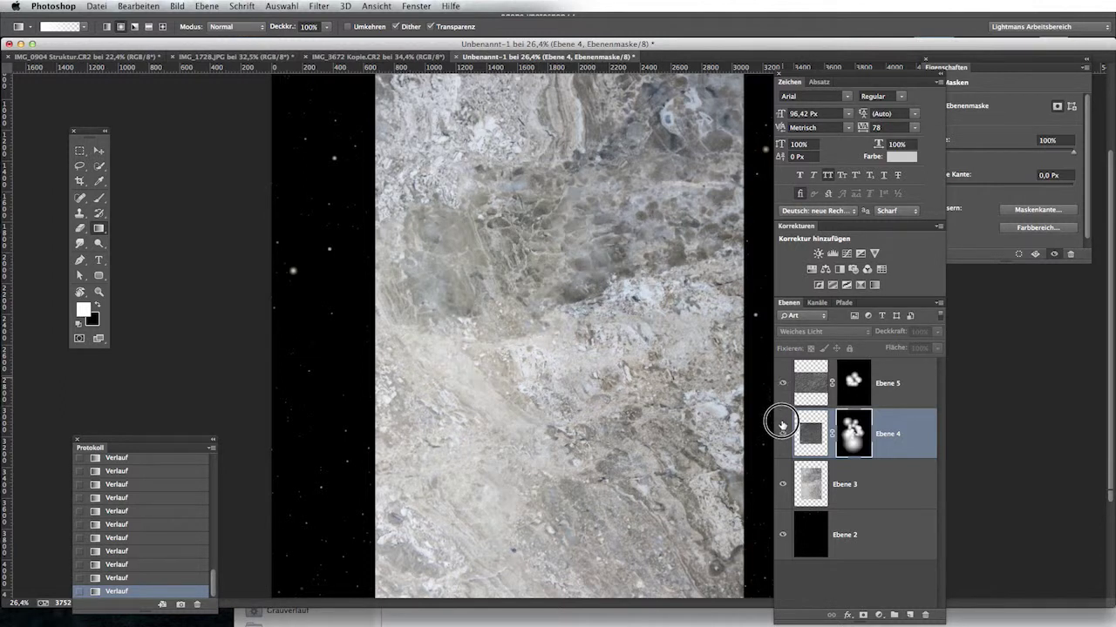
click(781, 426)
mouse_move(782, 434)
mouse_down()
mouse_move(787, 392)
mouse_move(781, 433)
mouse_up()
click(871, 380)
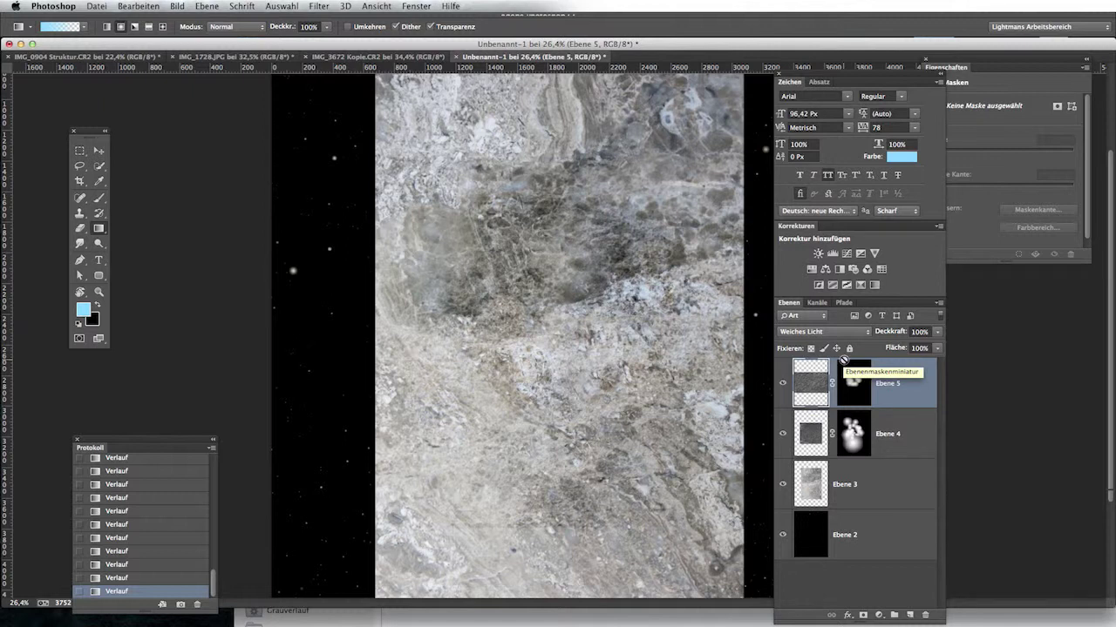
- Stamp all visible layers into Ebene 6 and draw a centred circular marquee over the texture
key(ctrl+shift+alt+e)
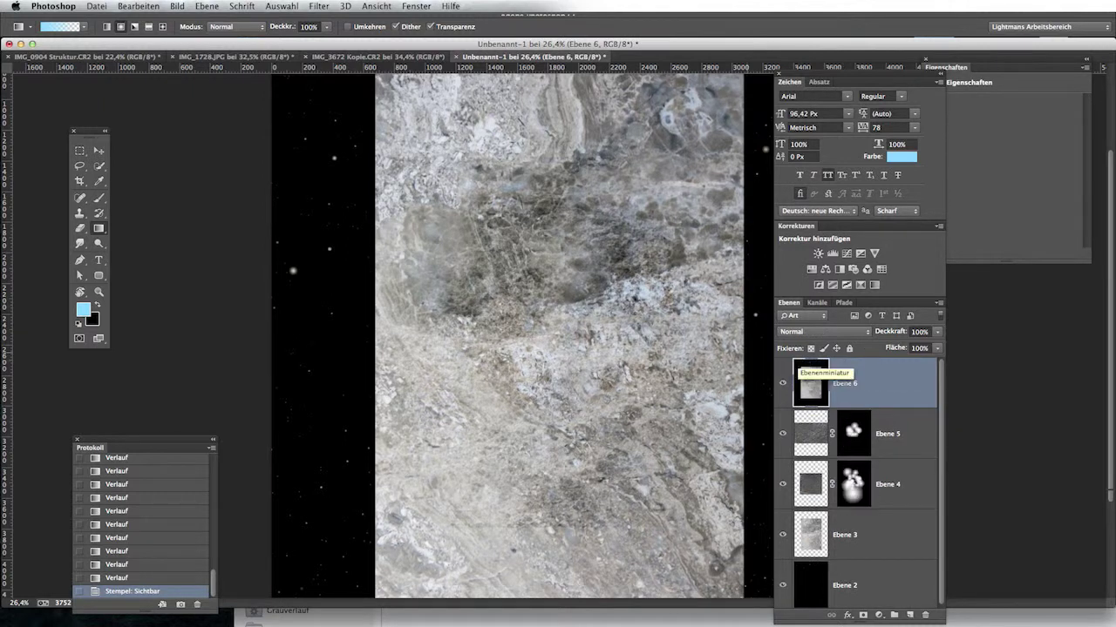
key(ctrl+0)
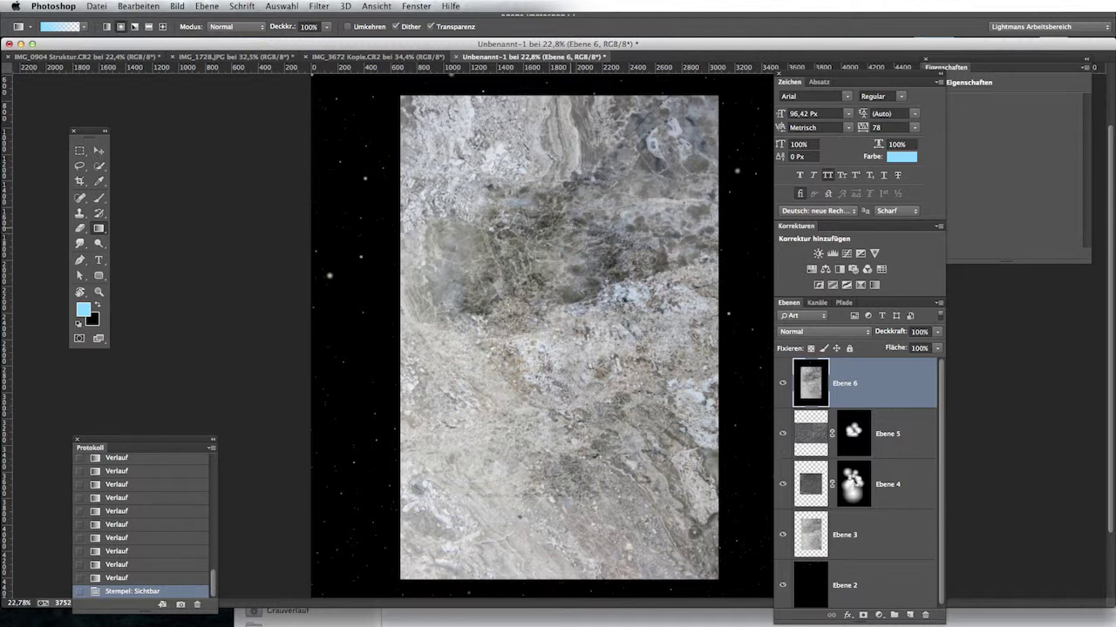
key(m)
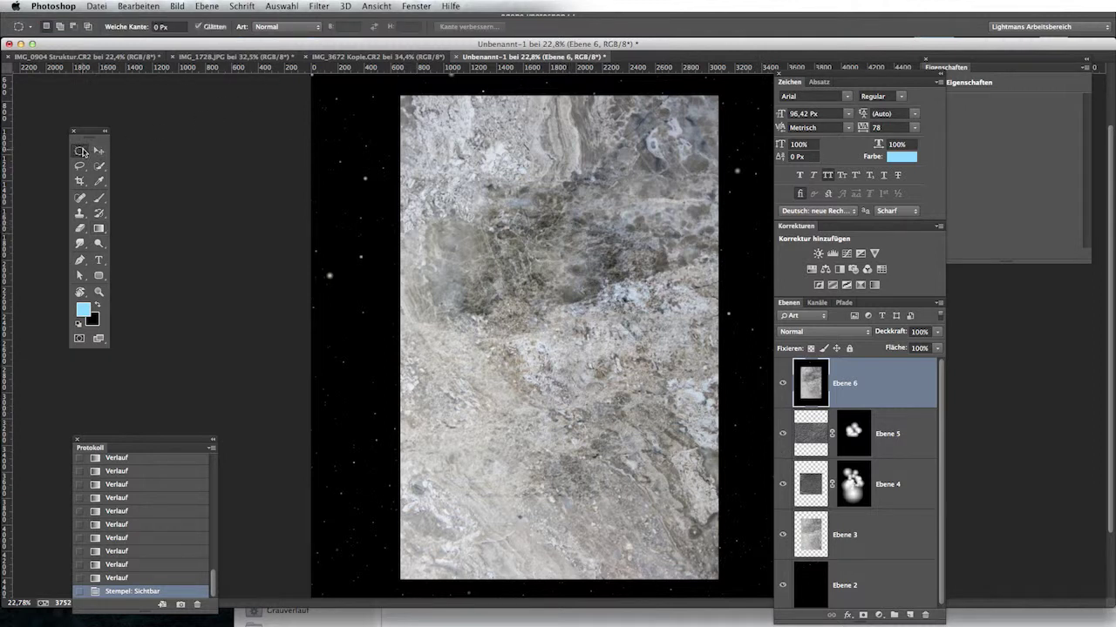
drag(484, 210, 713, 482)
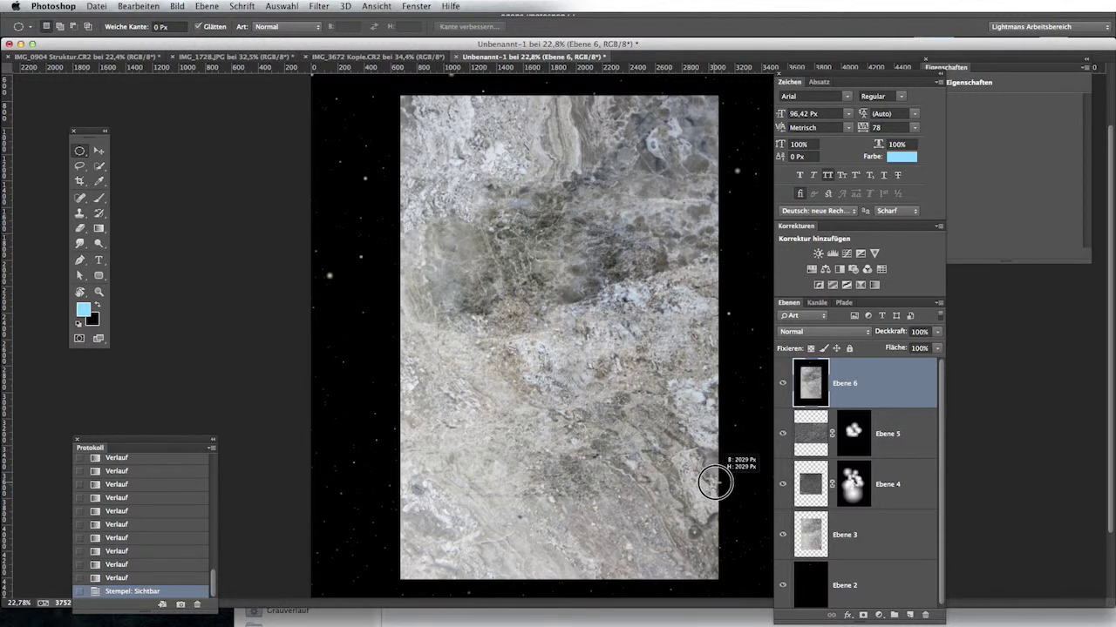
drag(713, 482, 713, 482)
drag(561, 371, 578, 378)
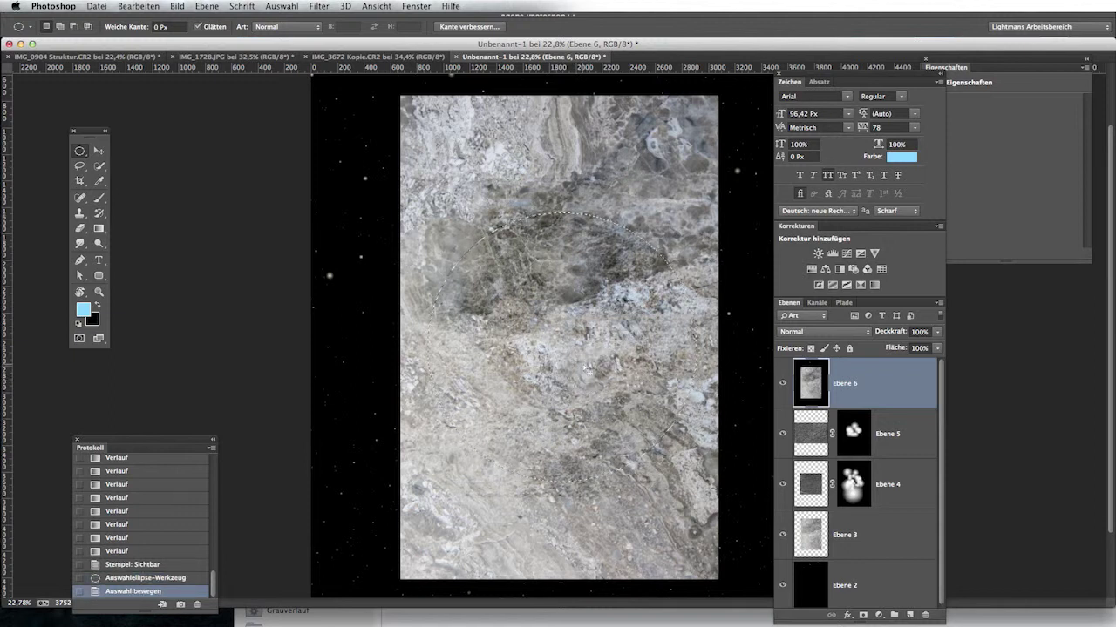
- Copy the circle onto new layer Ebene 7 and hide Ebene 6, 5 and 4
right_click(570, 343)
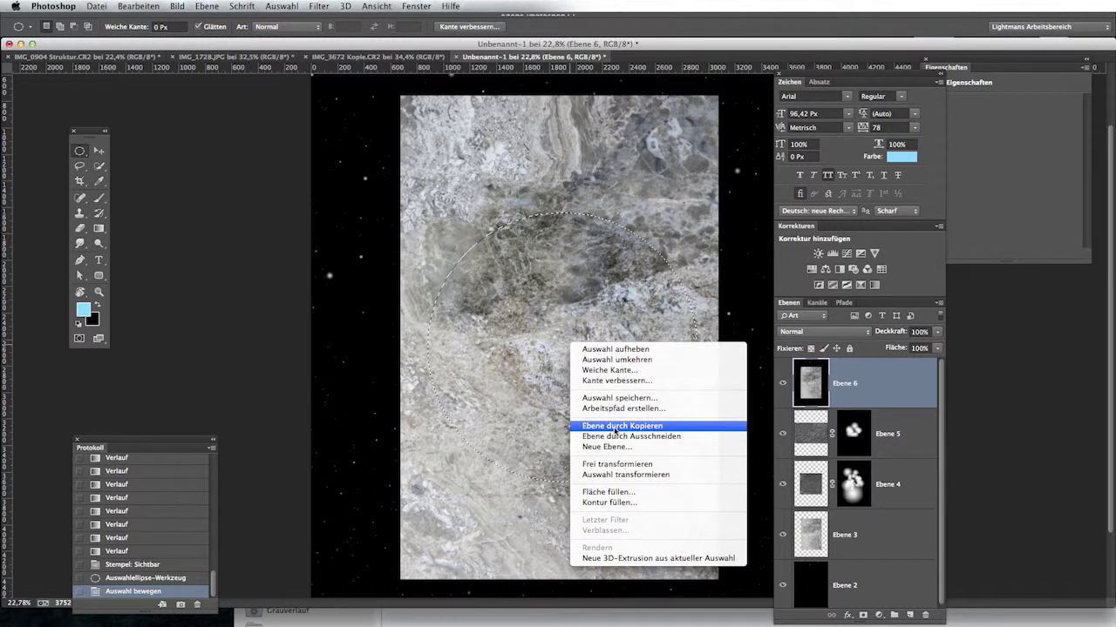
click(616, 427)
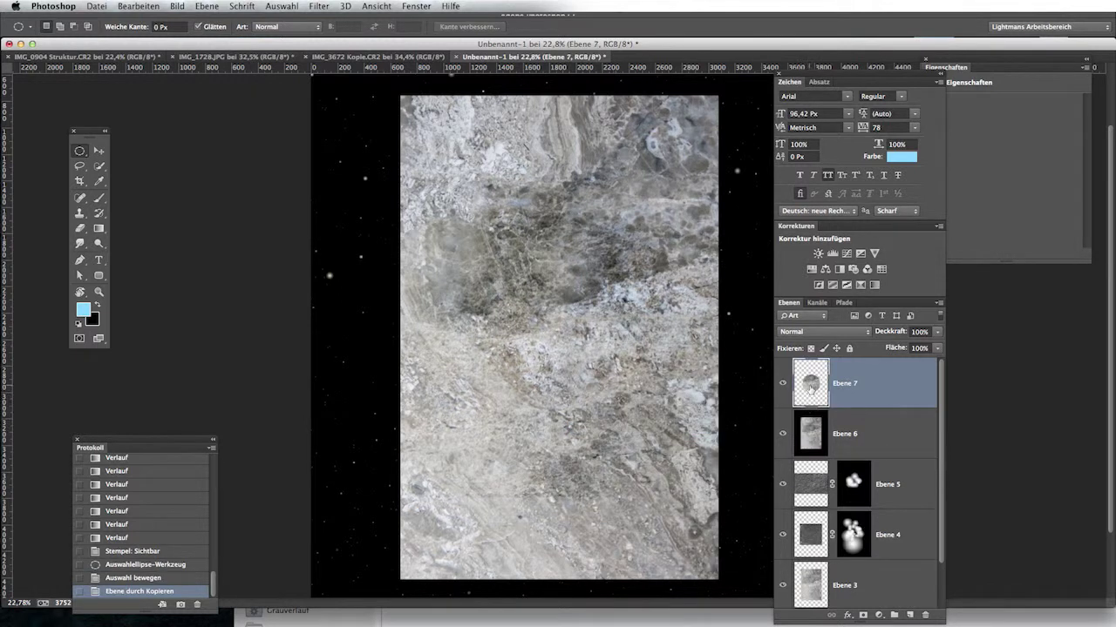
drag(783, 430, 782, 518)
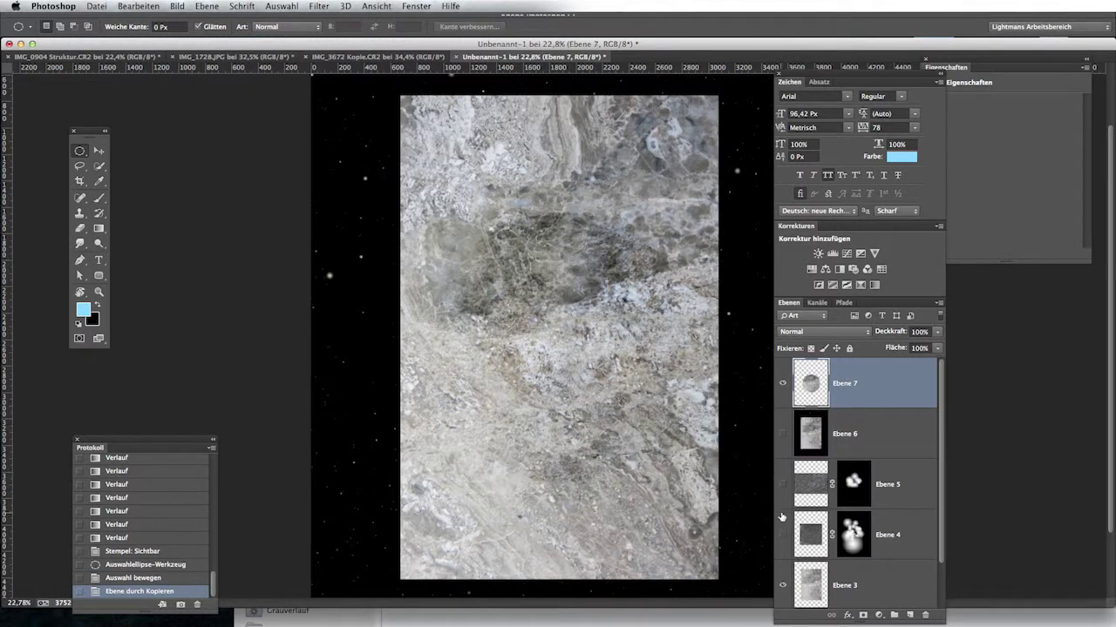
- Hide Ebene 3 and rotate the Ebene 7 planet disc to about 136.7°
click(782, 584)
scroll(587, 346, up, 1)
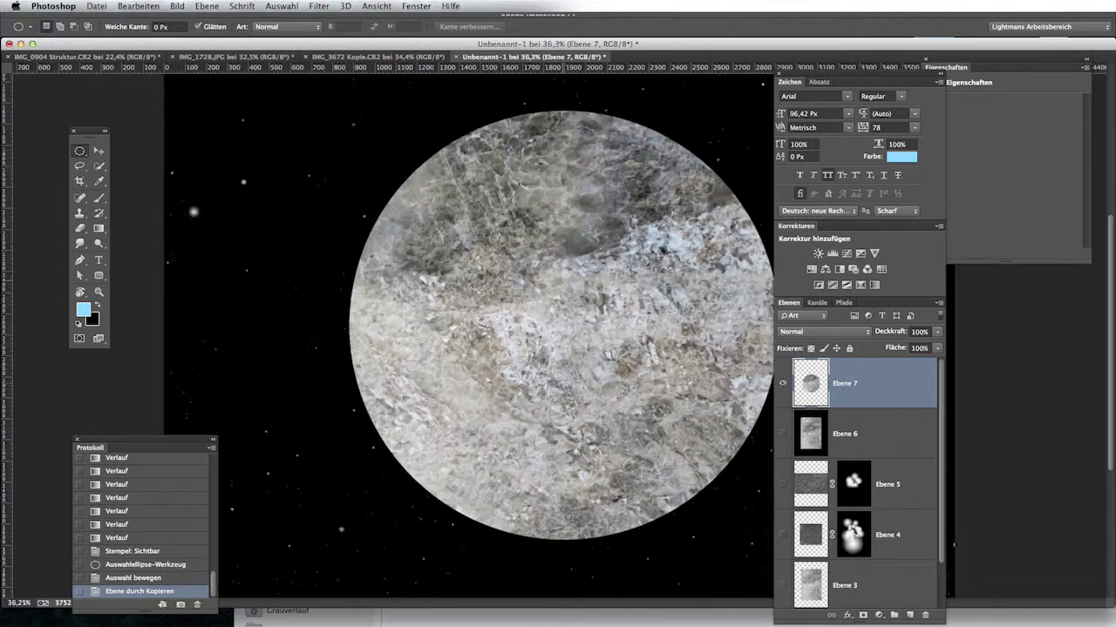
scroll(535, 368, up, 1)
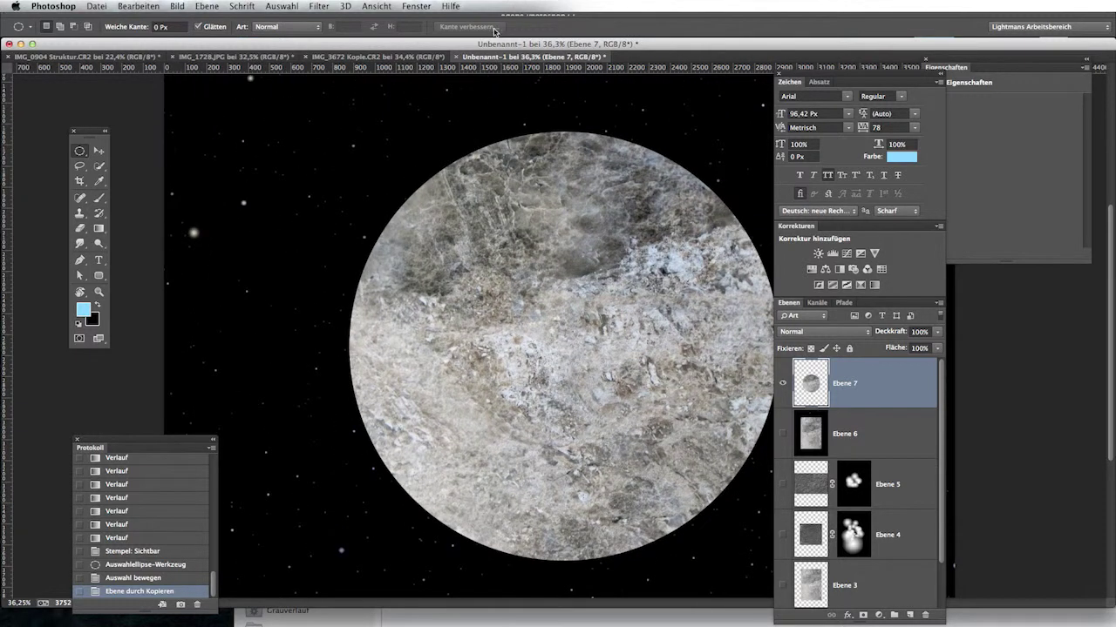
scroll(428, 130, down, 2)
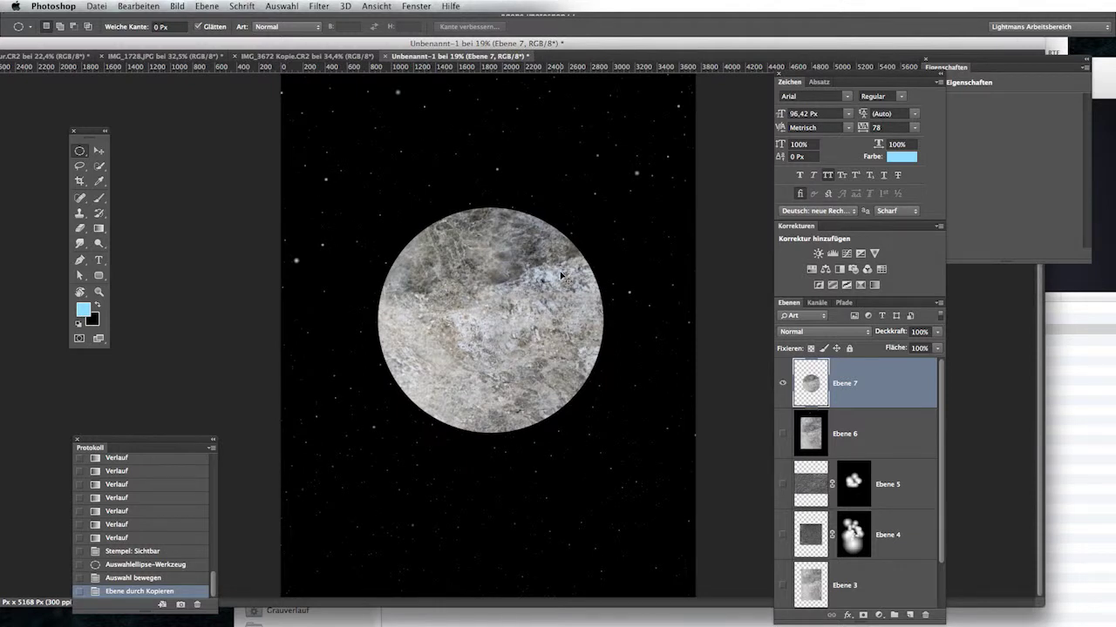
key(ctrl+t)
mouse_move(634, 194)
mouse_down()
mouse_move(537, 385)
mouse_move(535, 320)
mouse_up()
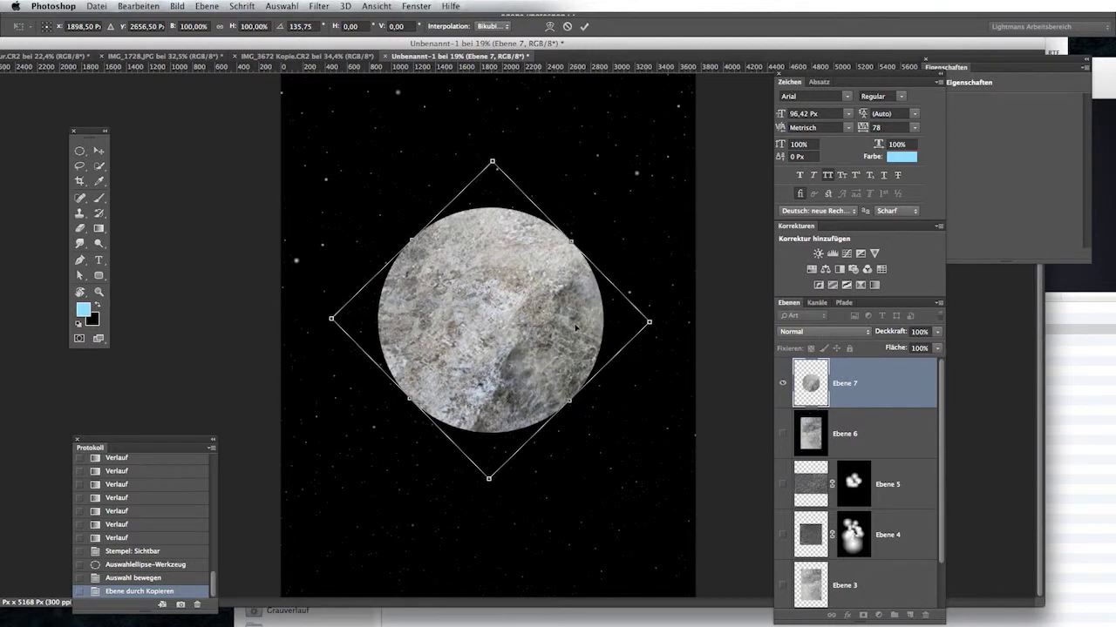
drag(665, 320, 673, 322)
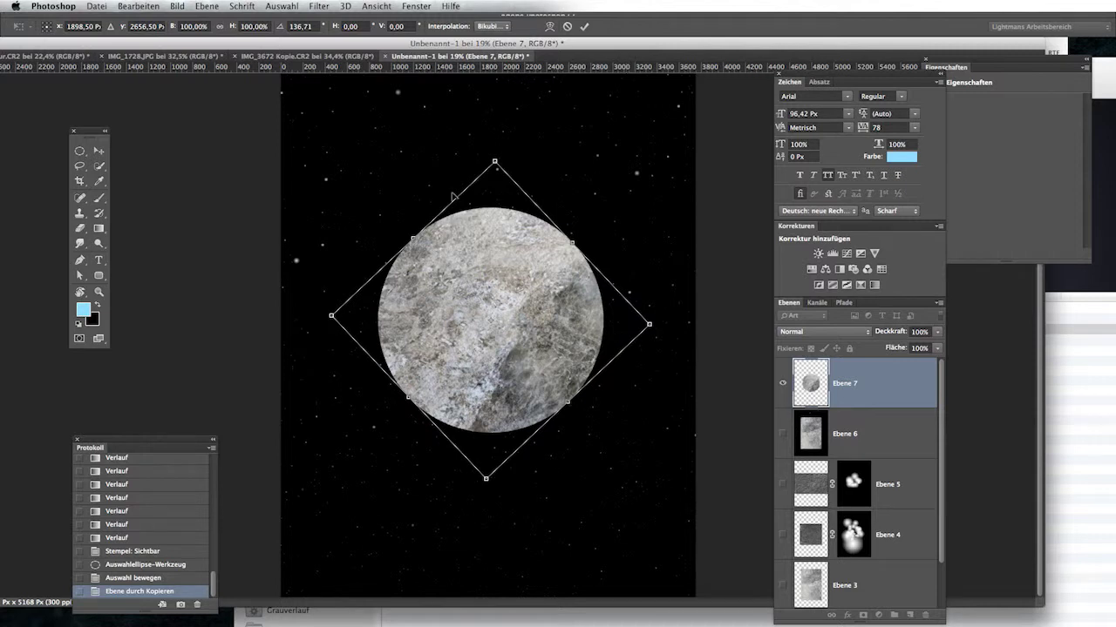
key(Return)
key(m)
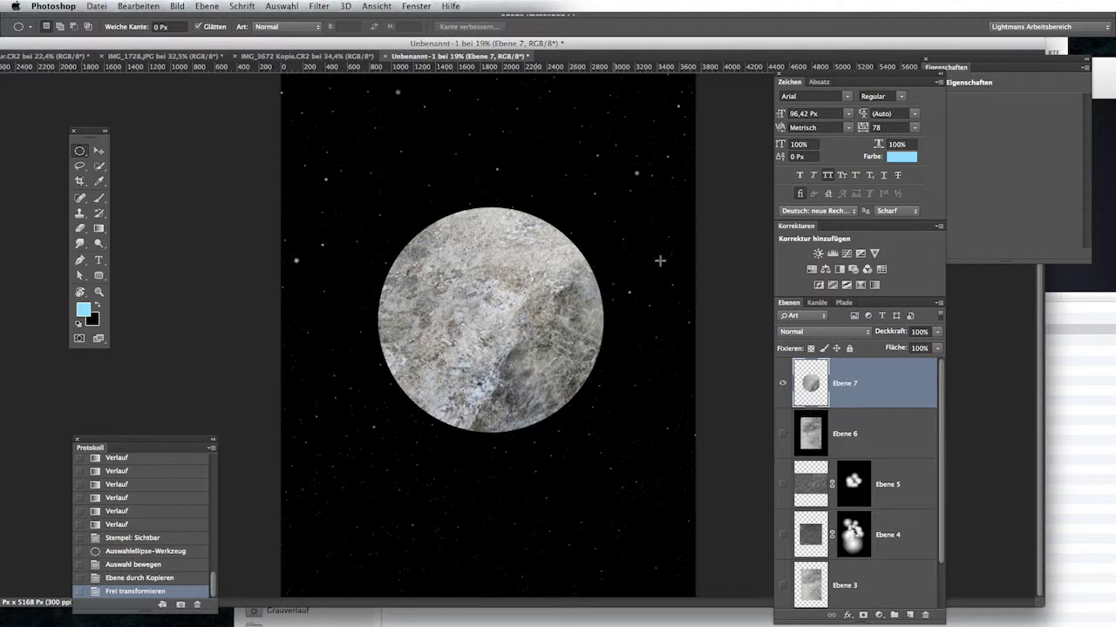
- Load Ebene 7's outline as a selection and apply Wölben spherize at 100%
ctrl+click(812, 380)
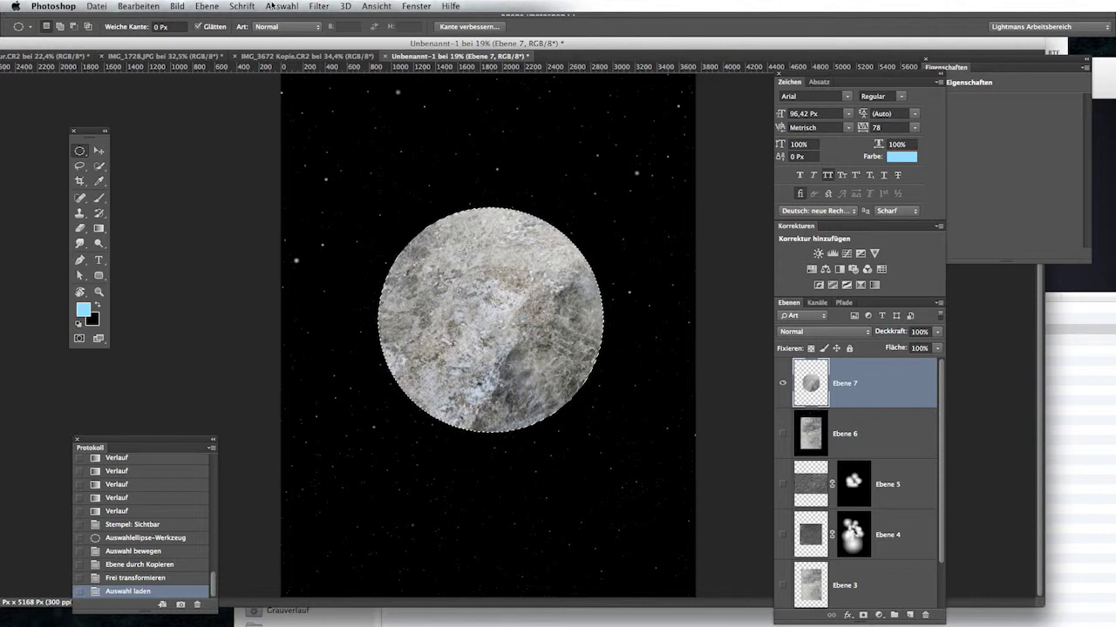
click(319, 6)
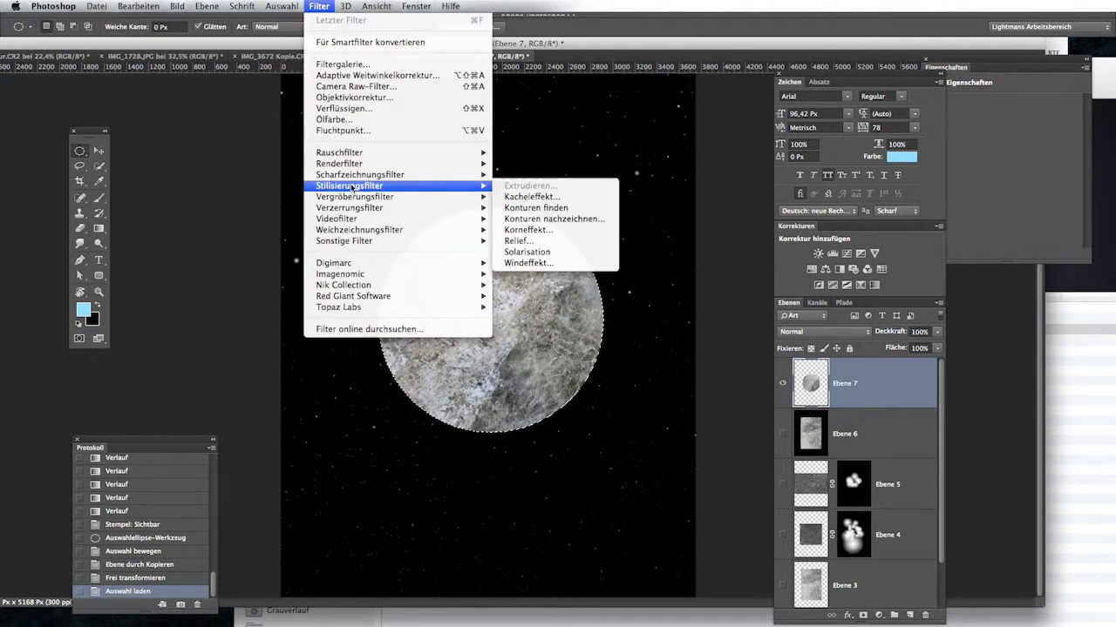
mouse_move(366, 209)
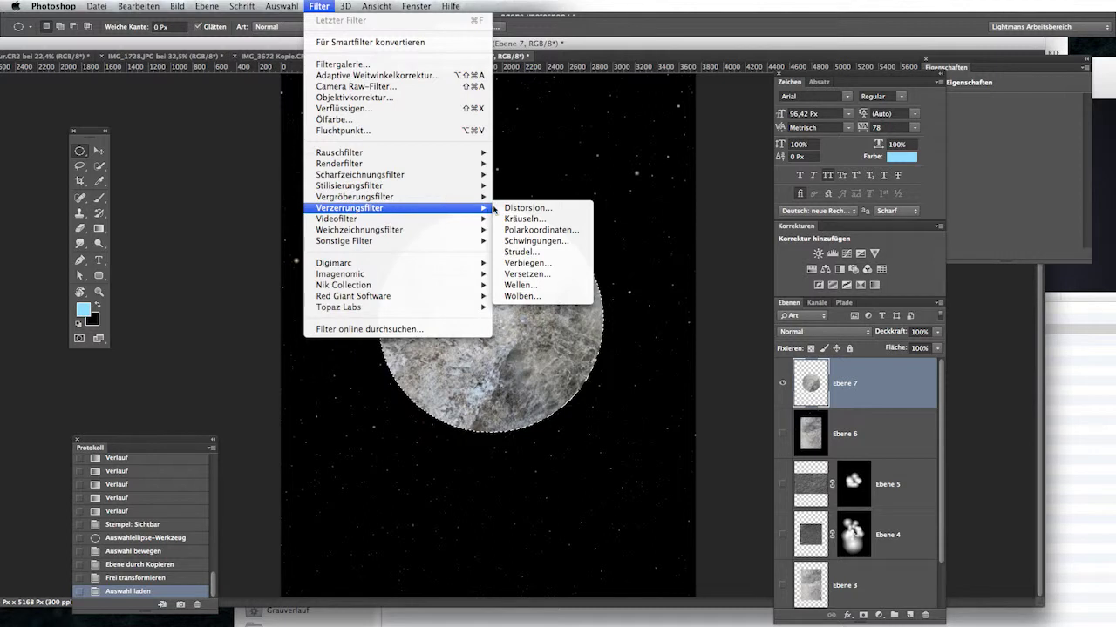
click(514, 296)
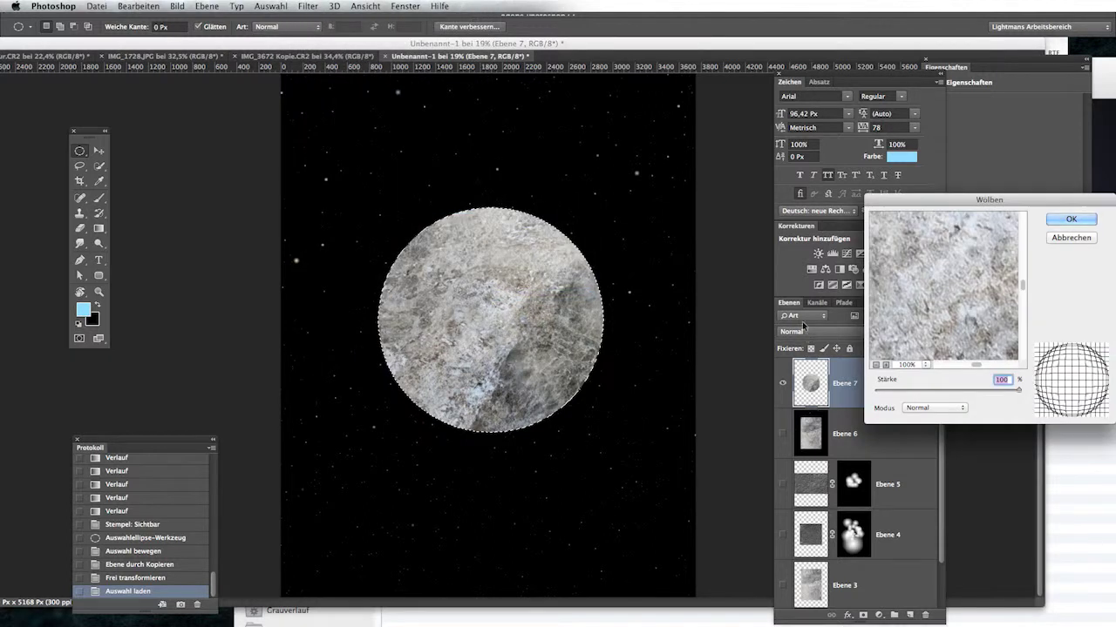
drag(899, 203, 751, 200)
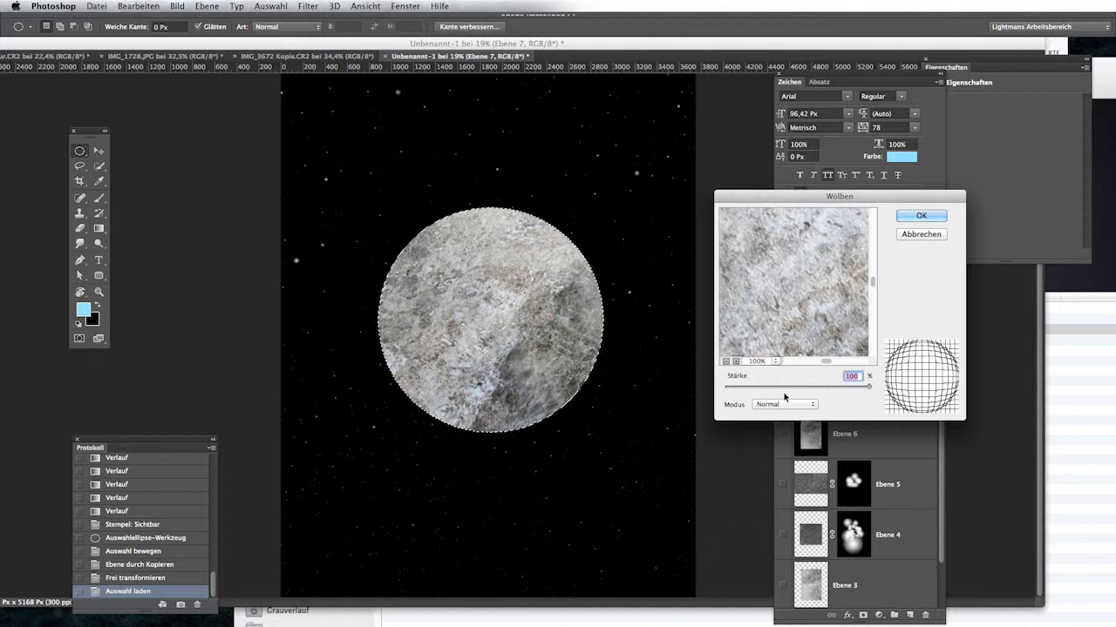
drag(885, 197, 873, 195)
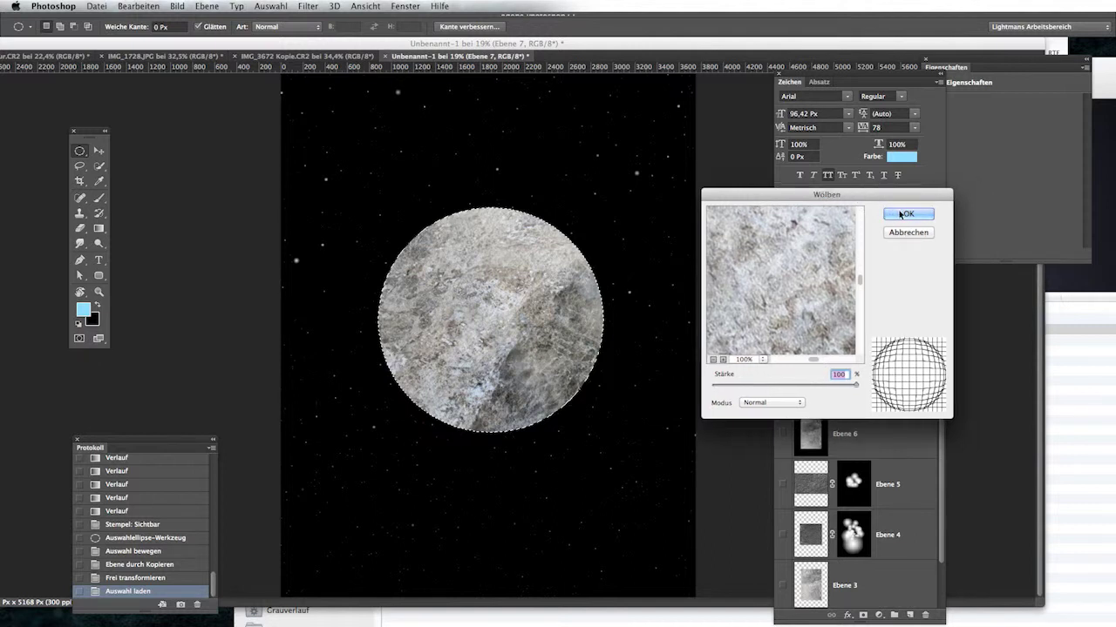
click(901, 214)
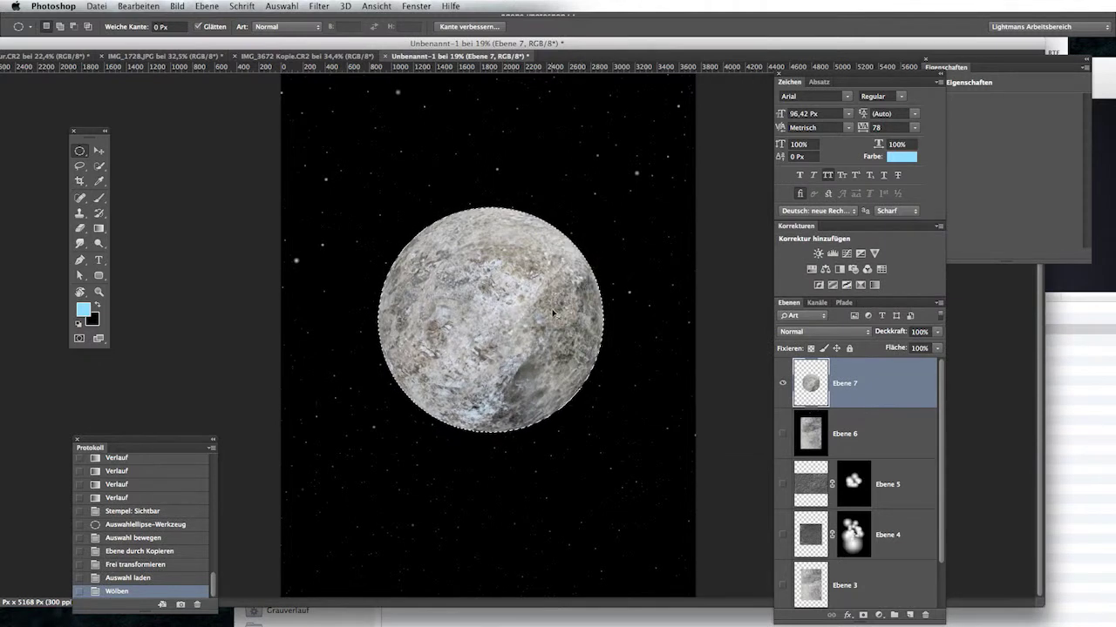
- Reapply the spherize filter a second time, undoing an extra third pass
key(ctrl+plus)
key(ctrl+f)
key(ctrl+plus)
key(ctrl+f)
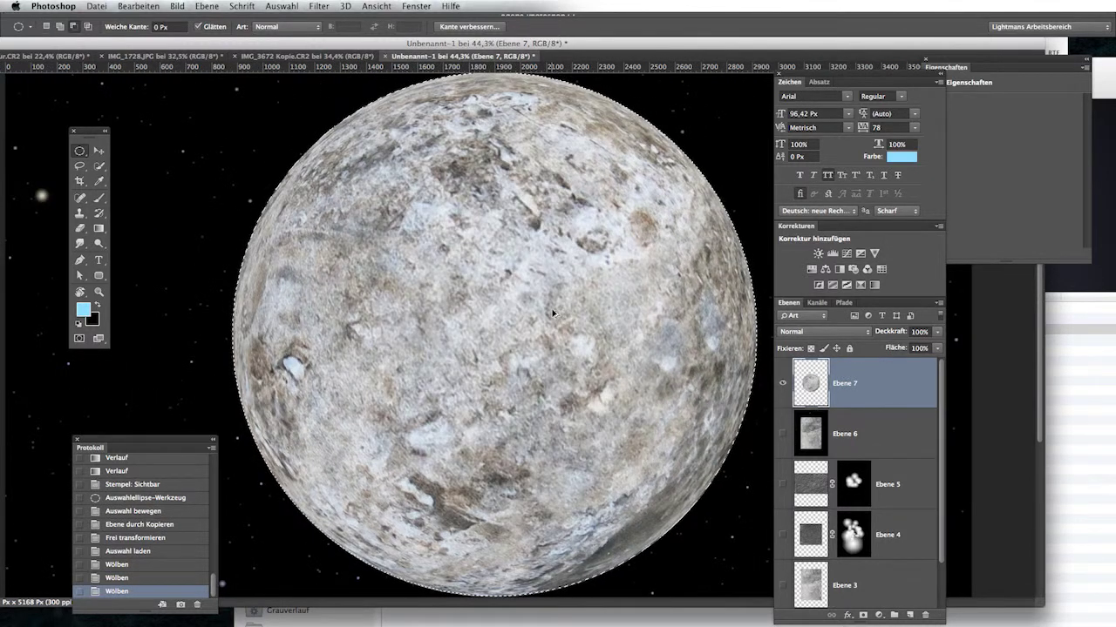
key(ctrl+z)
scroll(555, 314, down, 2)
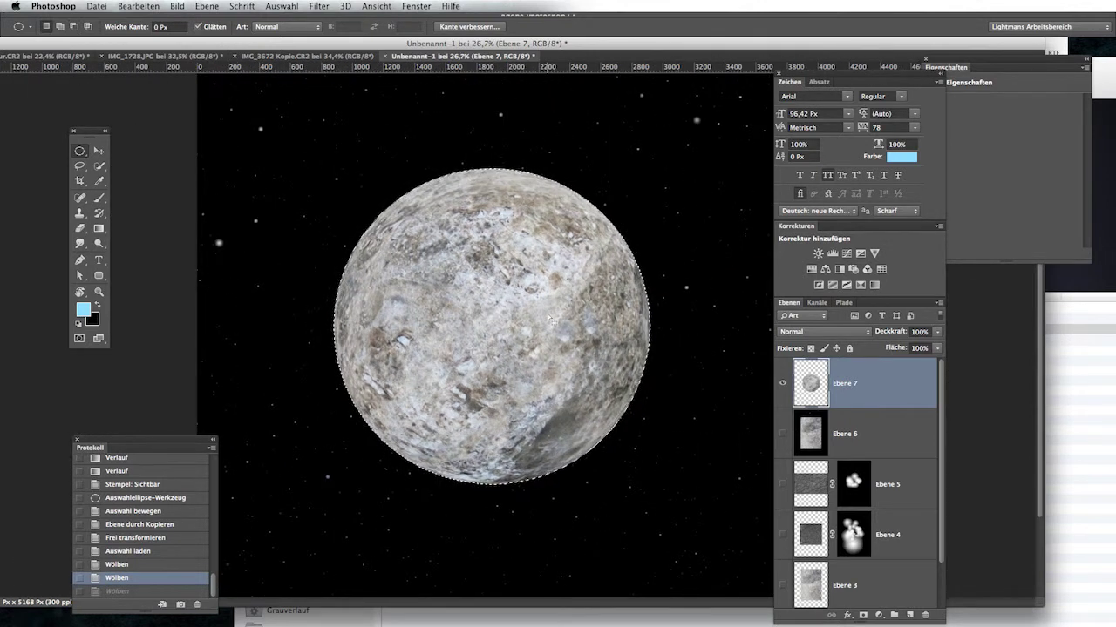
- Deselect, inspect the planet's edge up close, and convert Ebene 7 into a smart object
key(ctrl+d)
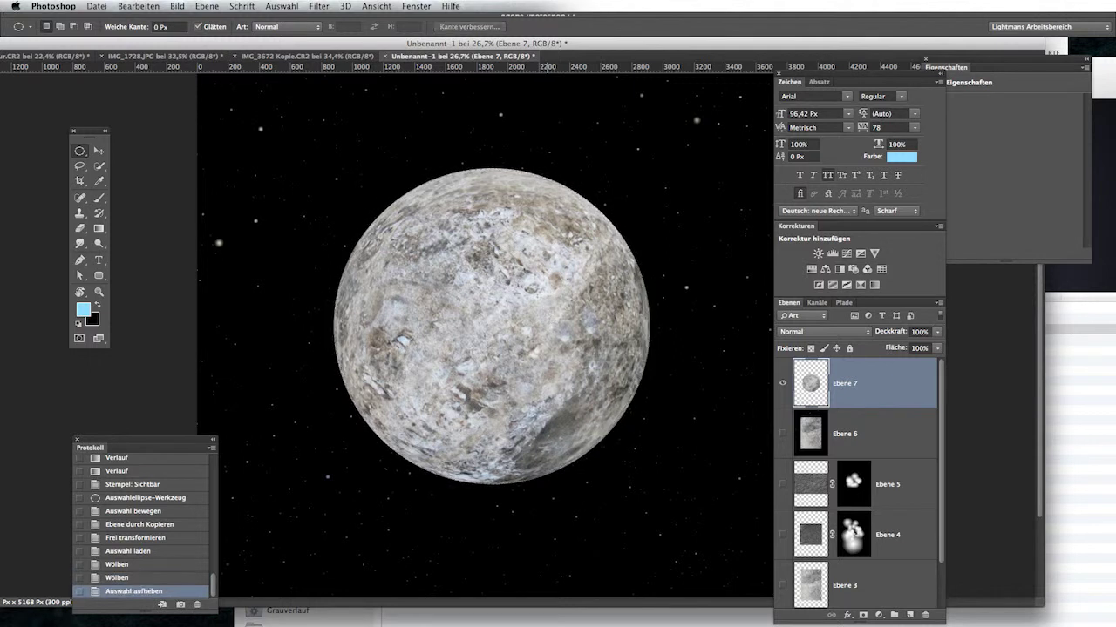
key(z)
mouse_move(642, 244)
mouse_down()
mouse_move(731, 304)
mouse_move(602, 207)
mouse_up()
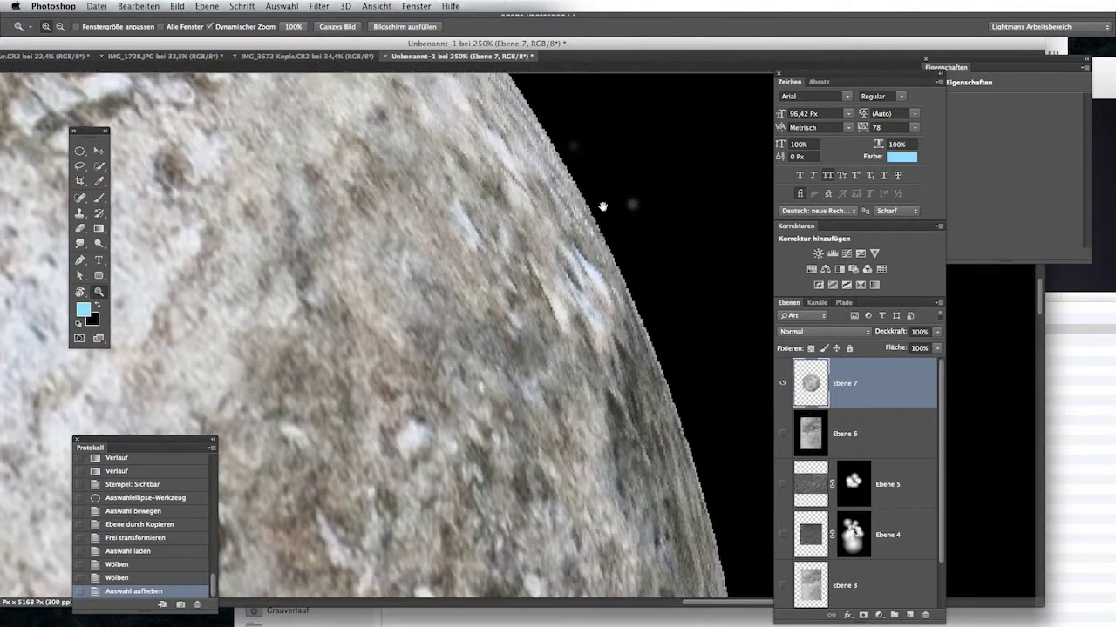
click(600, 207)
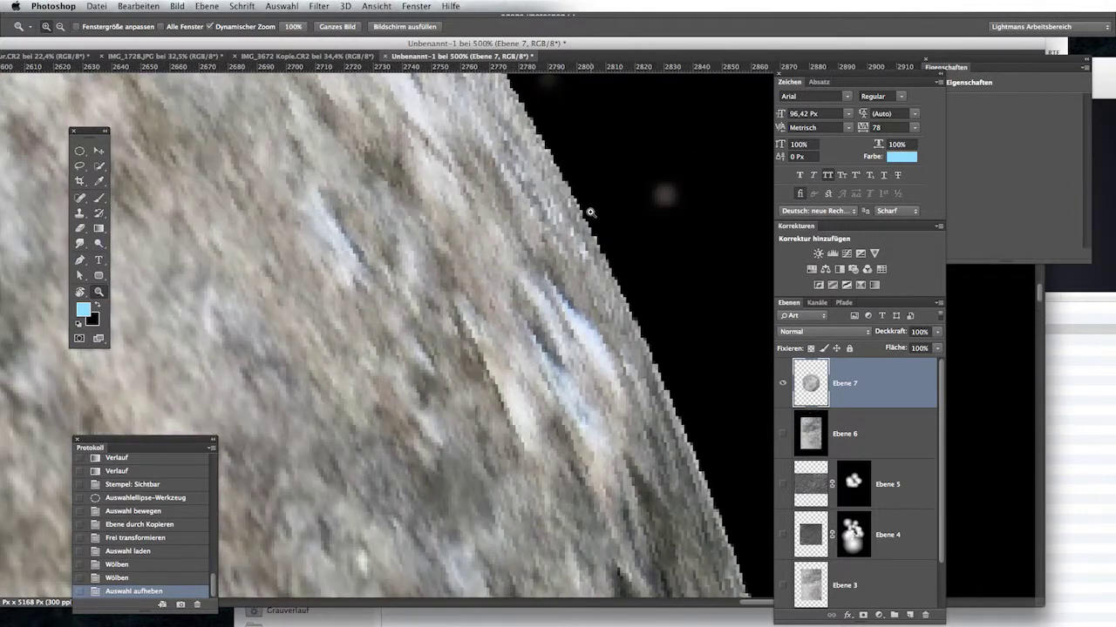
mouse_move(512, 339)
mouse_down()
mouse_move(485, 251)
mouse_move(896, 401)
mouse_up()
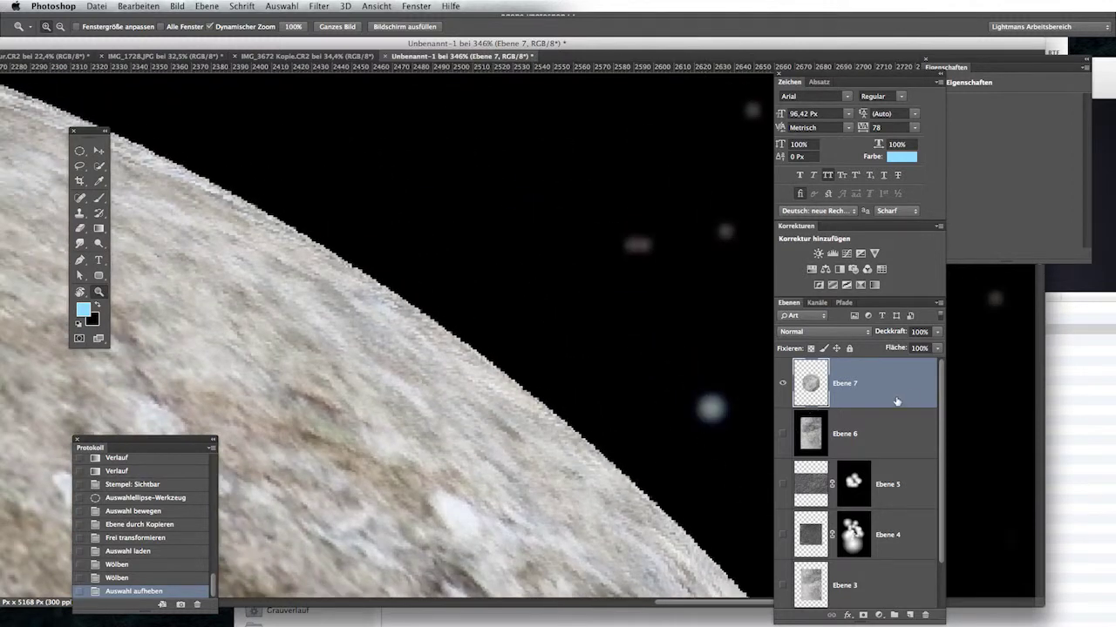
right_click(912, 380)
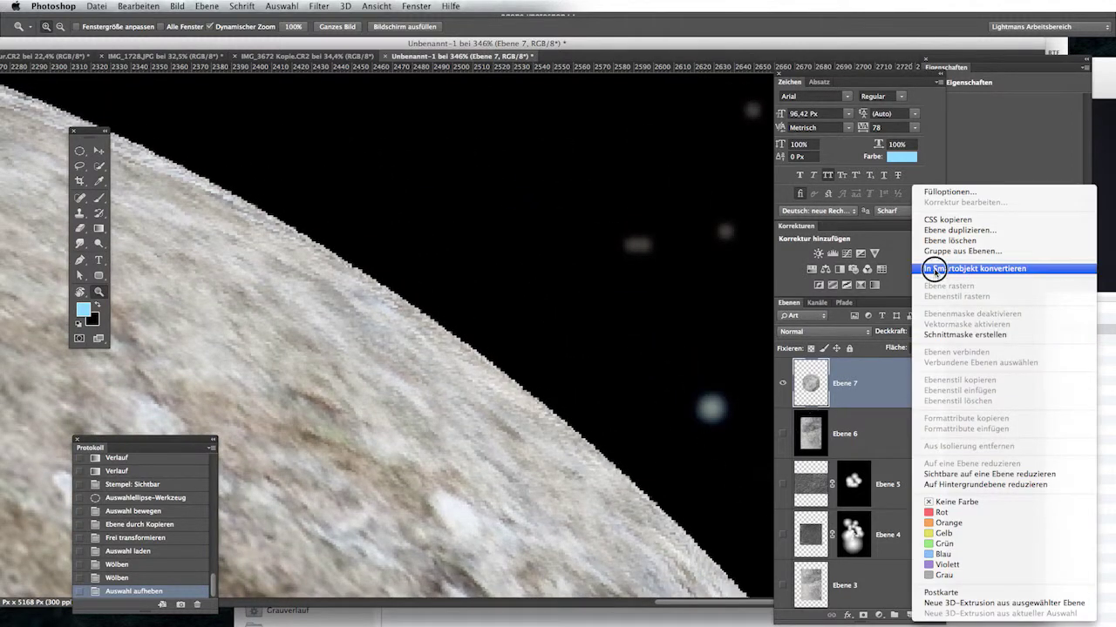
click(937, 268)
key(ctrl+0)
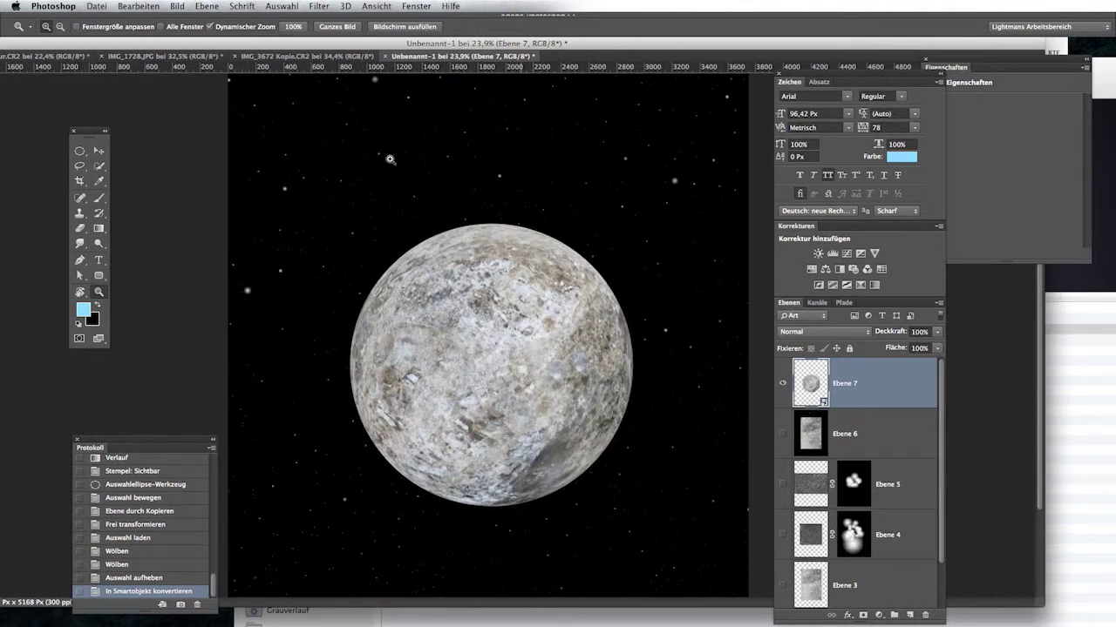
- Apply a Gaußscher Weichzeichner smart filter with a 0,9 px radius to Ebene 7
click(319, 6)
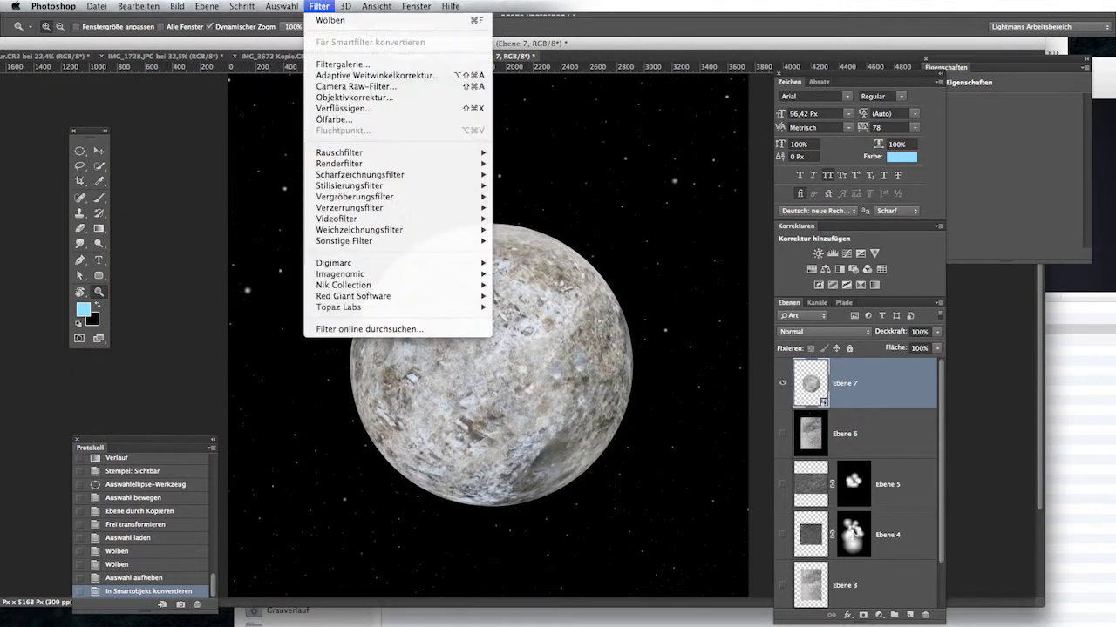
mouse_move(359, 230)
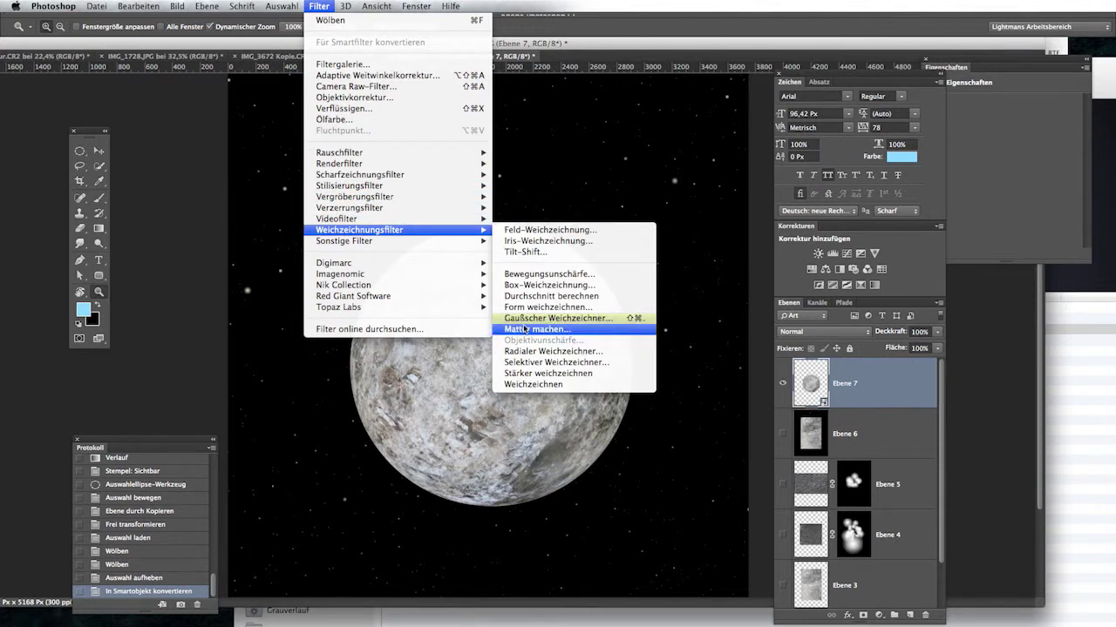
click(523, 319)
scroll(523, 326, up, 5)
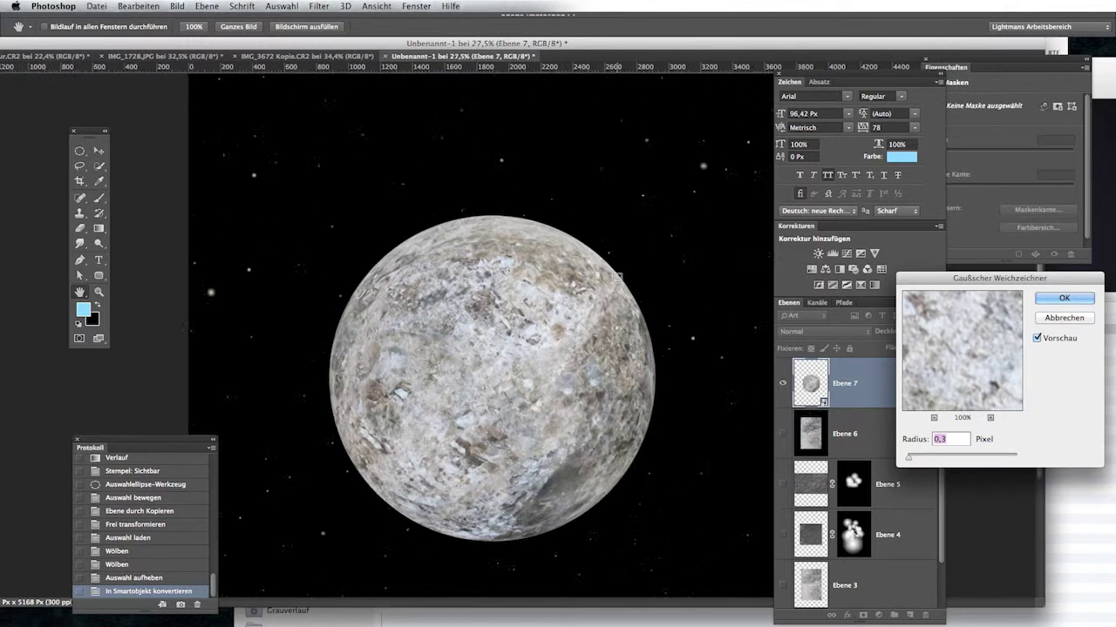
scroll(695, 222, up, 3)
scroll(695, 221, up, 3)
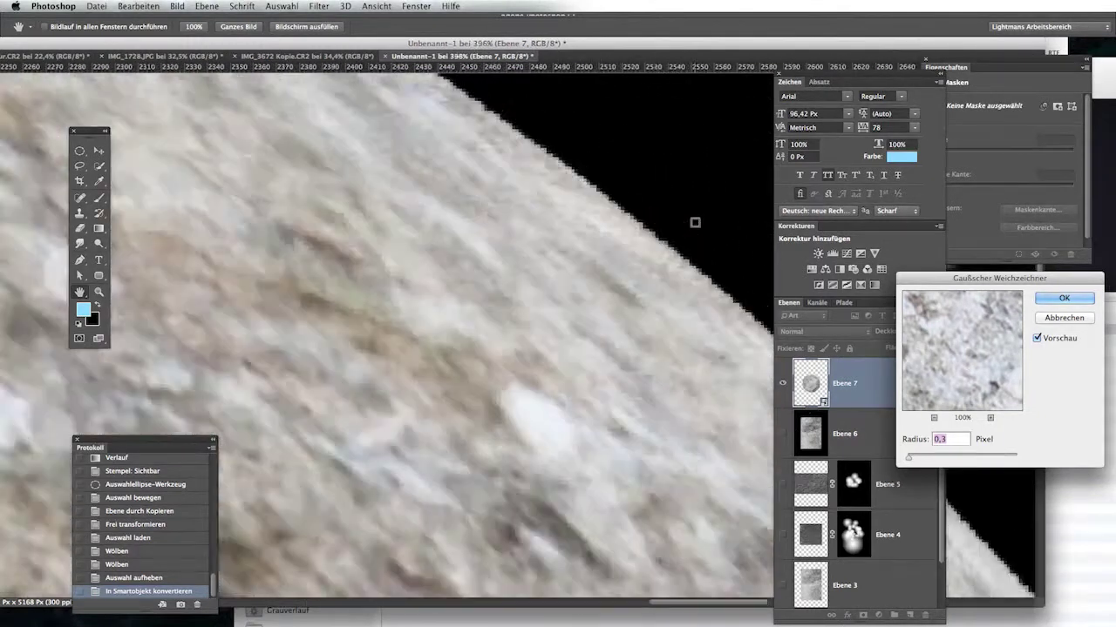
scroll(695, 222, up, 2)
drag(908, 456, 915, 457)
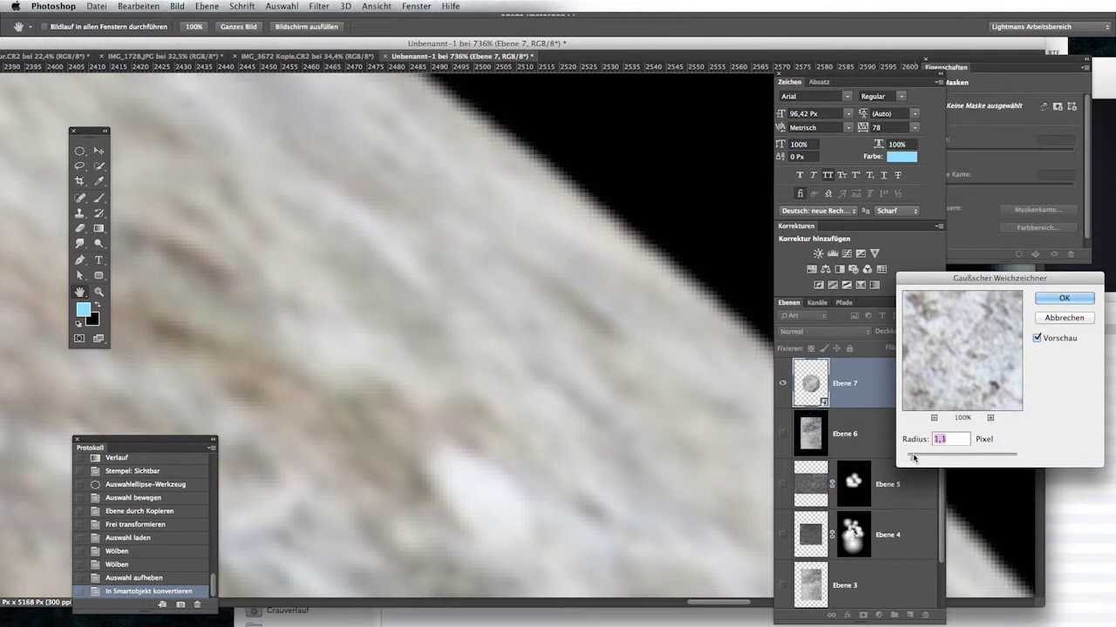
drag(914, 457, 913, 457)
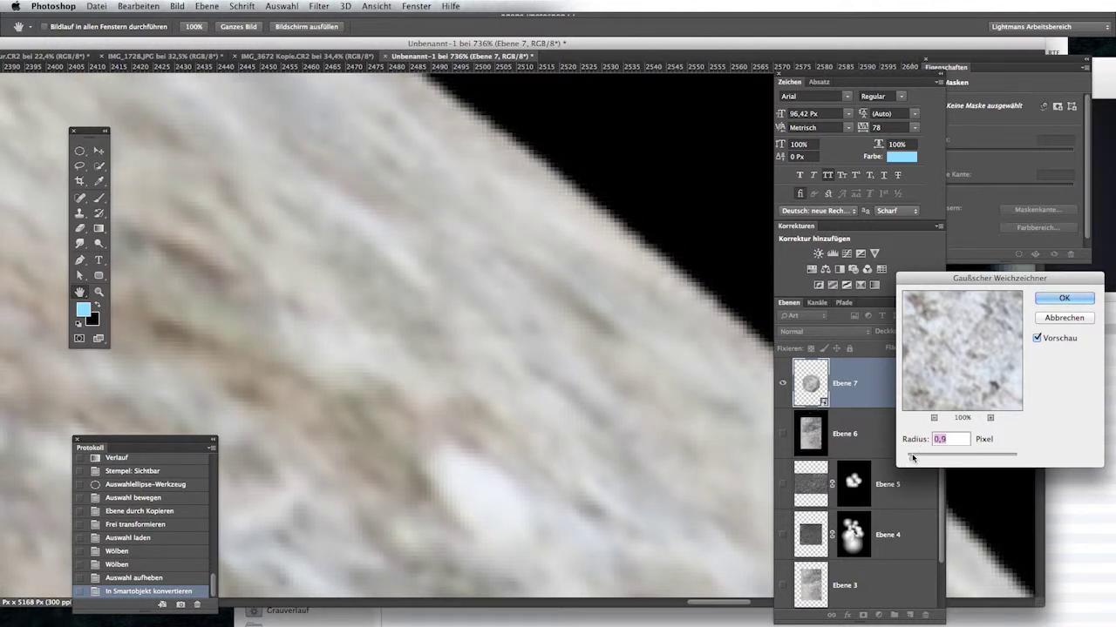
key(Return)
key(z)
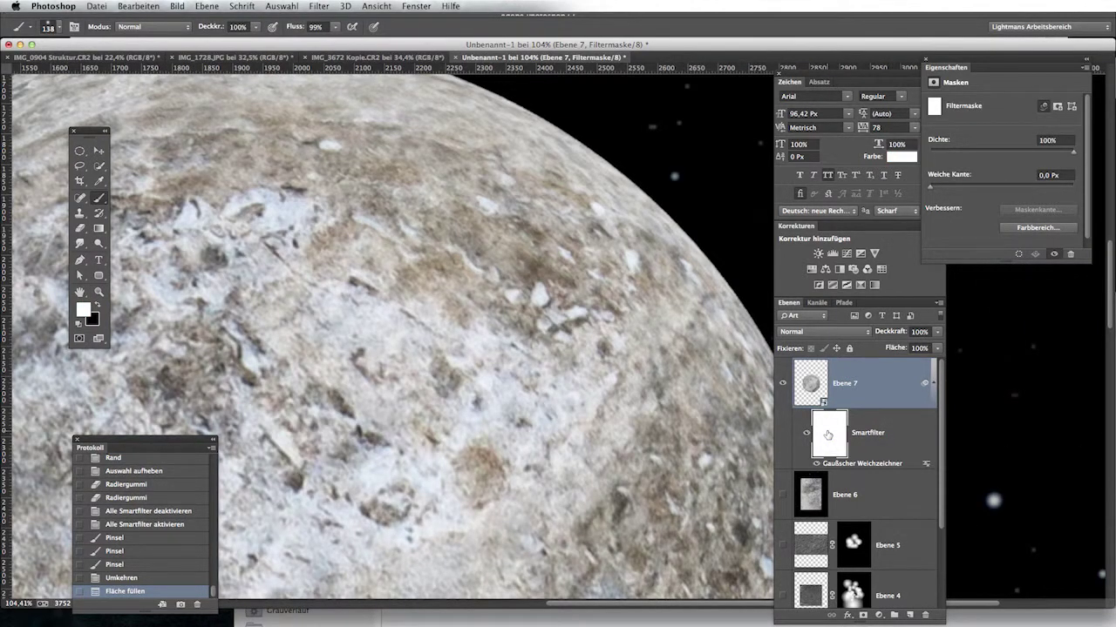
- Frame the whole planet and invert Ebene 7's smart filter mask to black
scroll(722, 212, up, 5)
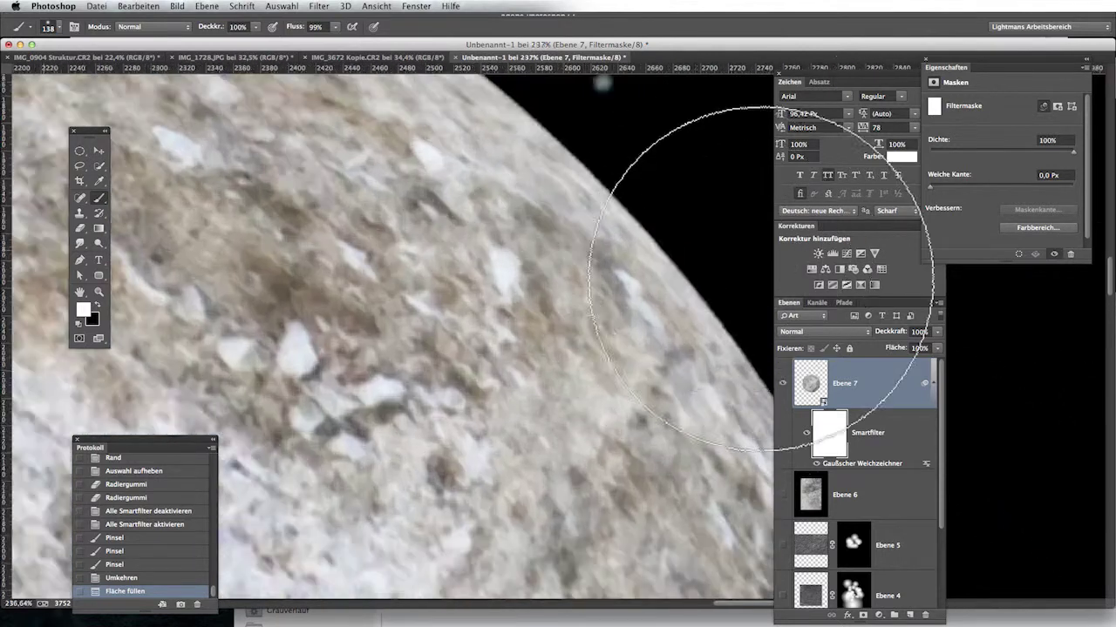
scroll(761, 279, up, 2)
scroll(680, 280, up, 2)
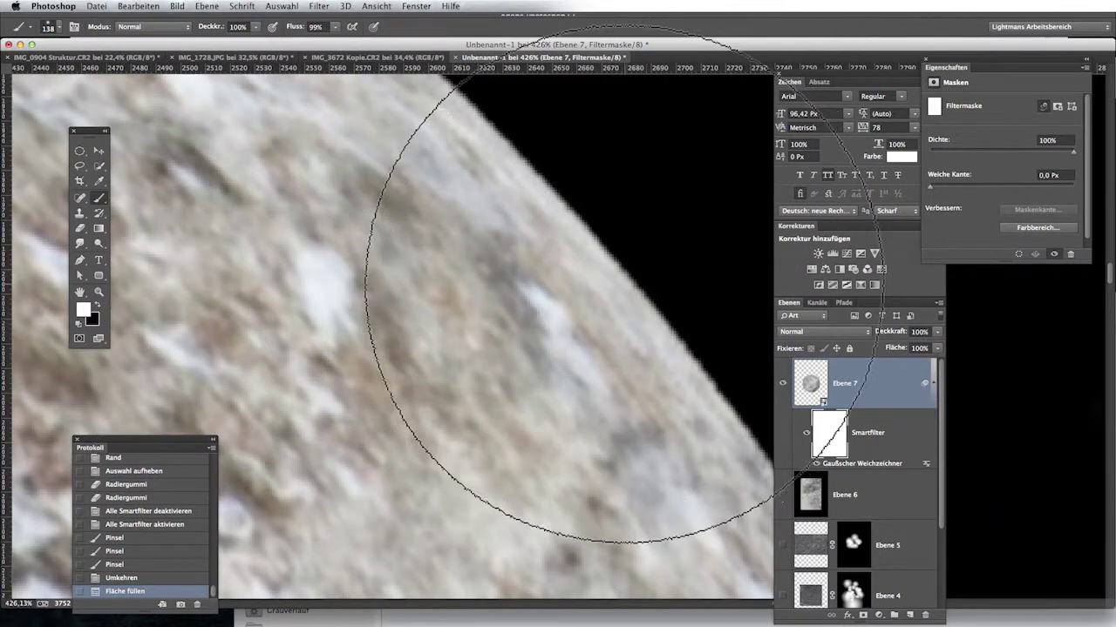
scroll(623, 284, down, 3)
scroll(623, 284, down, 5)
scroll(623, 285, down, 3)
scroll(624, 284, down, 3)
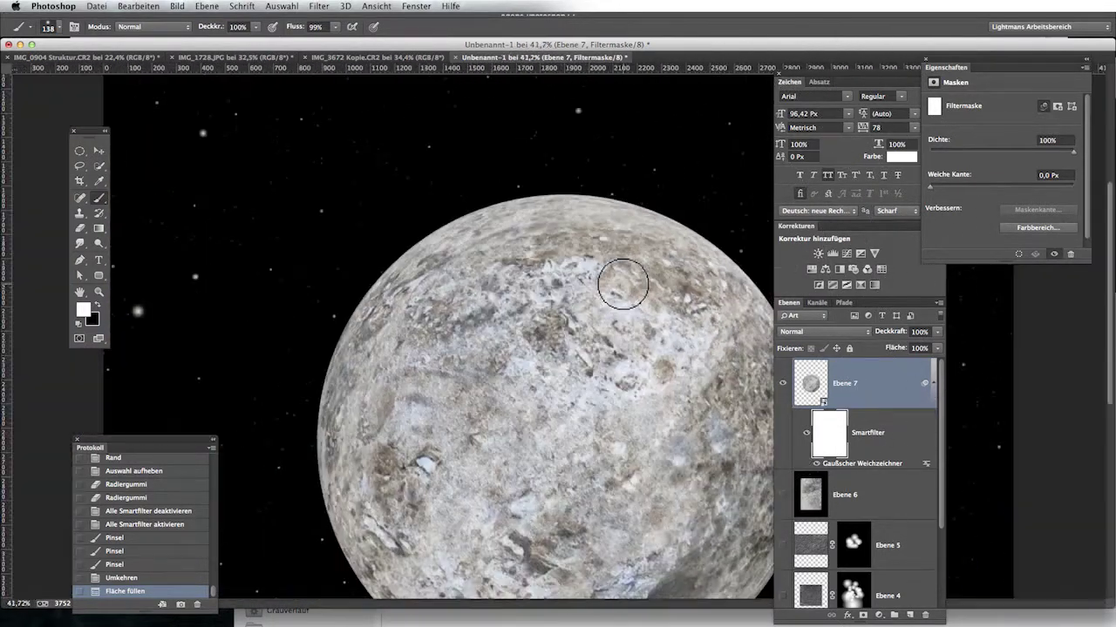
drag(601, 310, 518, 237)
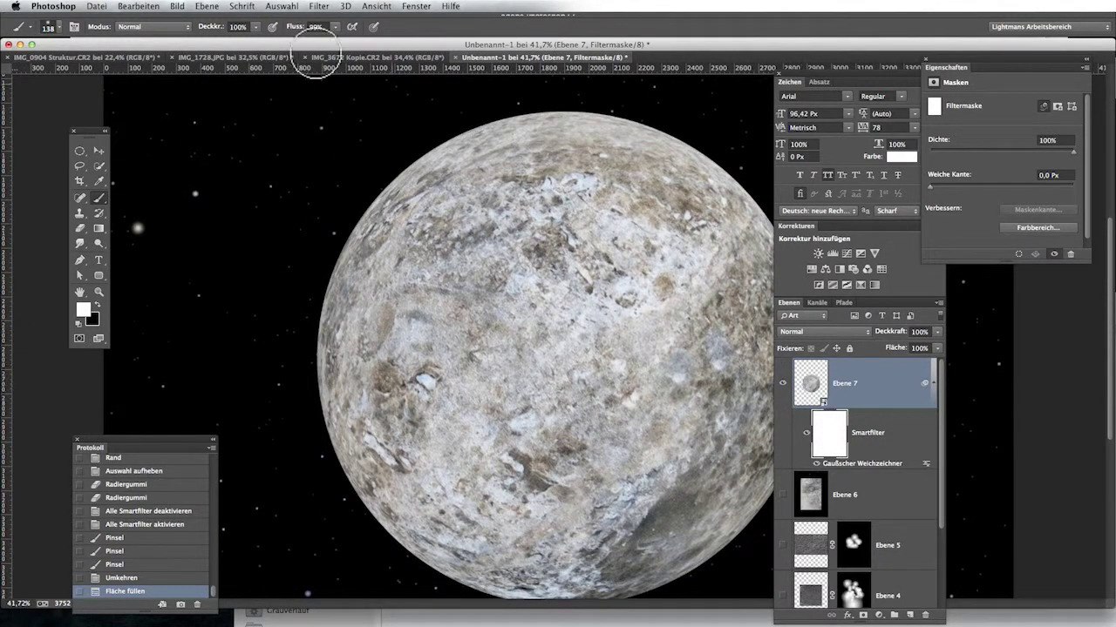
click(281, 8)
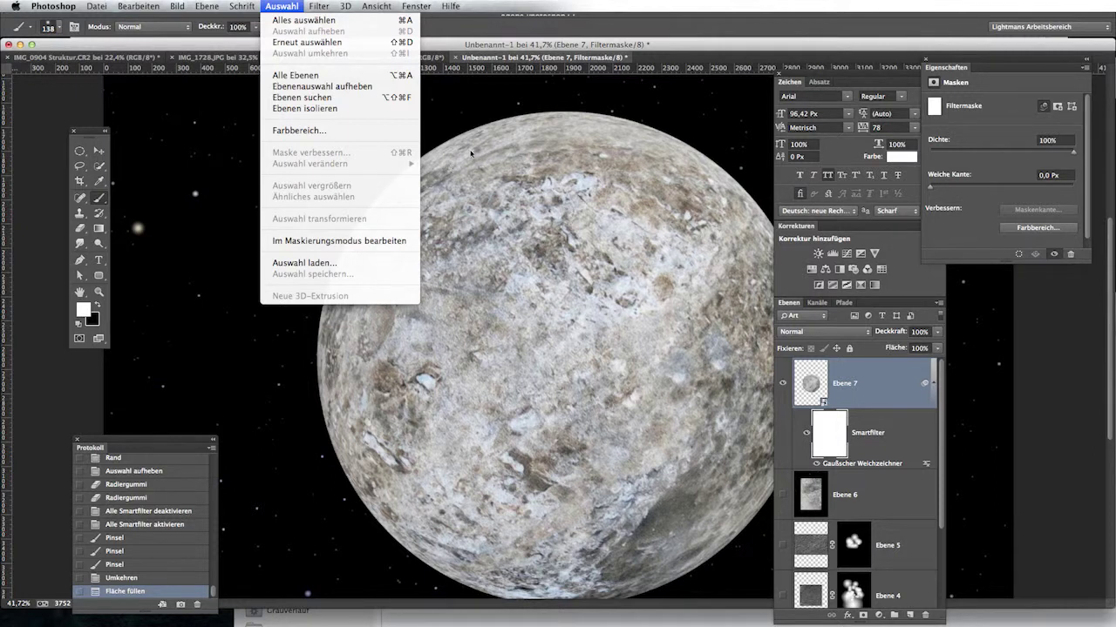
click(505, 42)
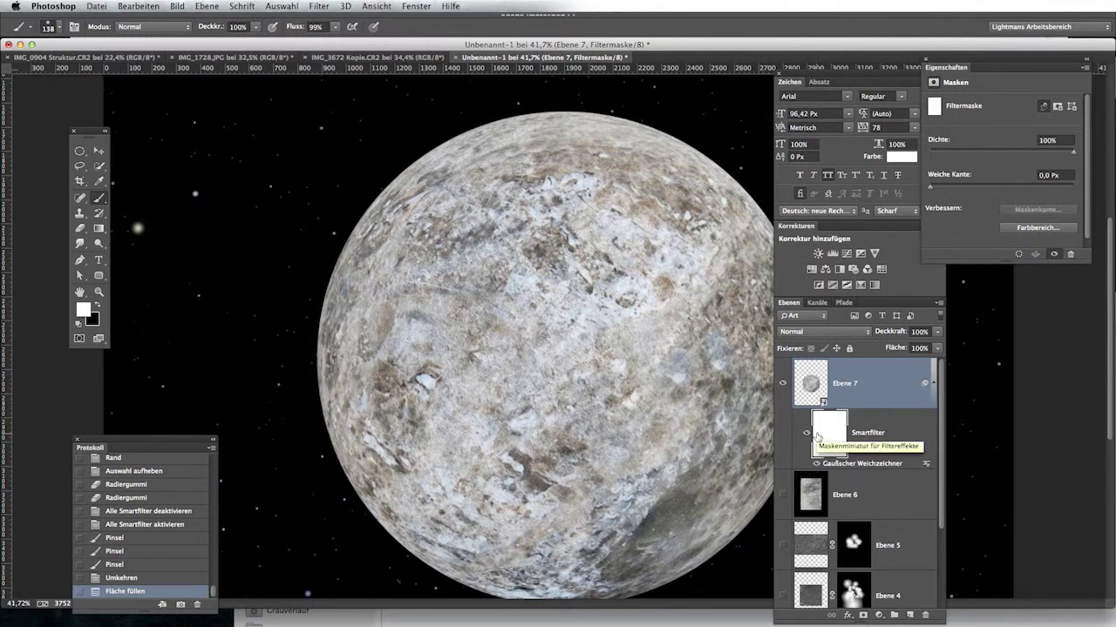
key(ctrl+i)
- Paint white on the filter mask around the planet's rim to restore the blur there
scroll(716, 135, up, 3)
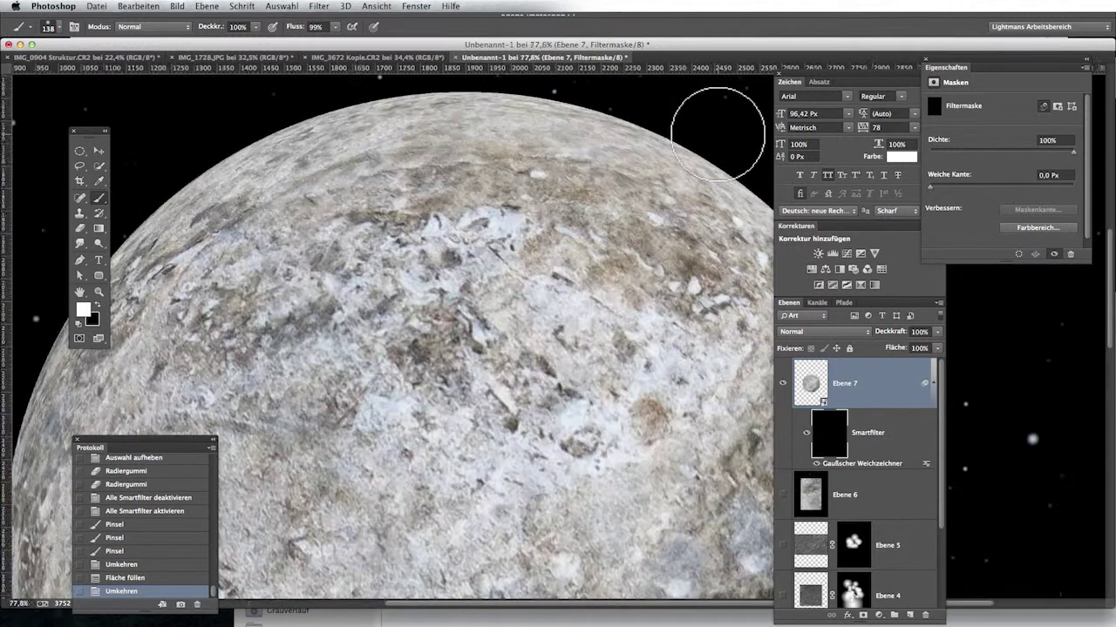
scroll(716, 136, up, 3)
drag(716, 135, 531, 253)
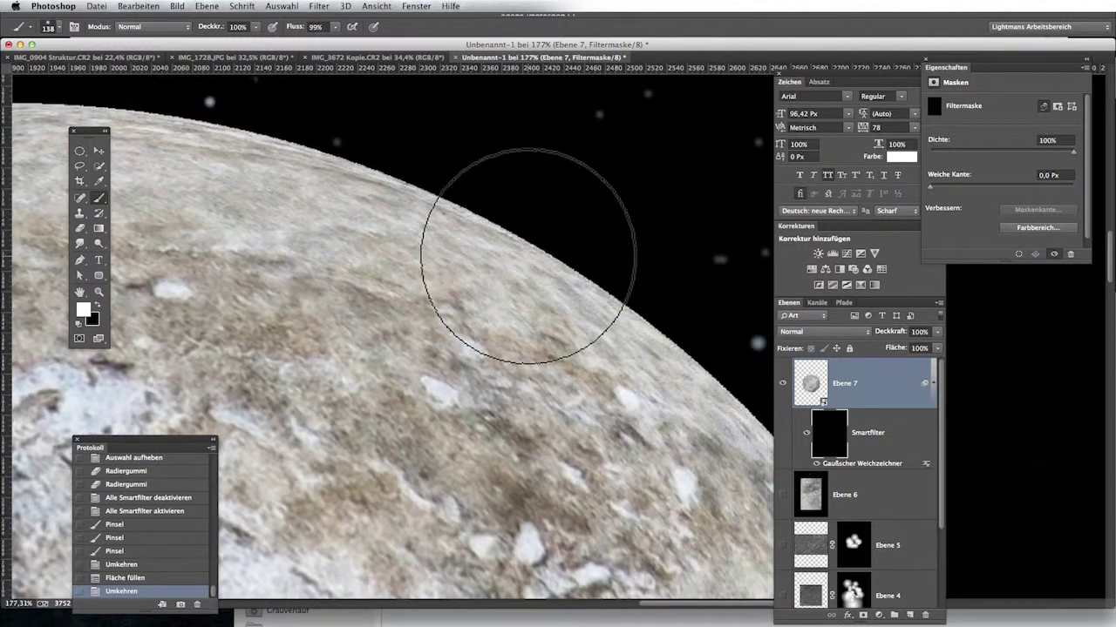
click(539, 244)
click(535, 230)
click(471, 205)
click(627, 262)
click(653, 349)
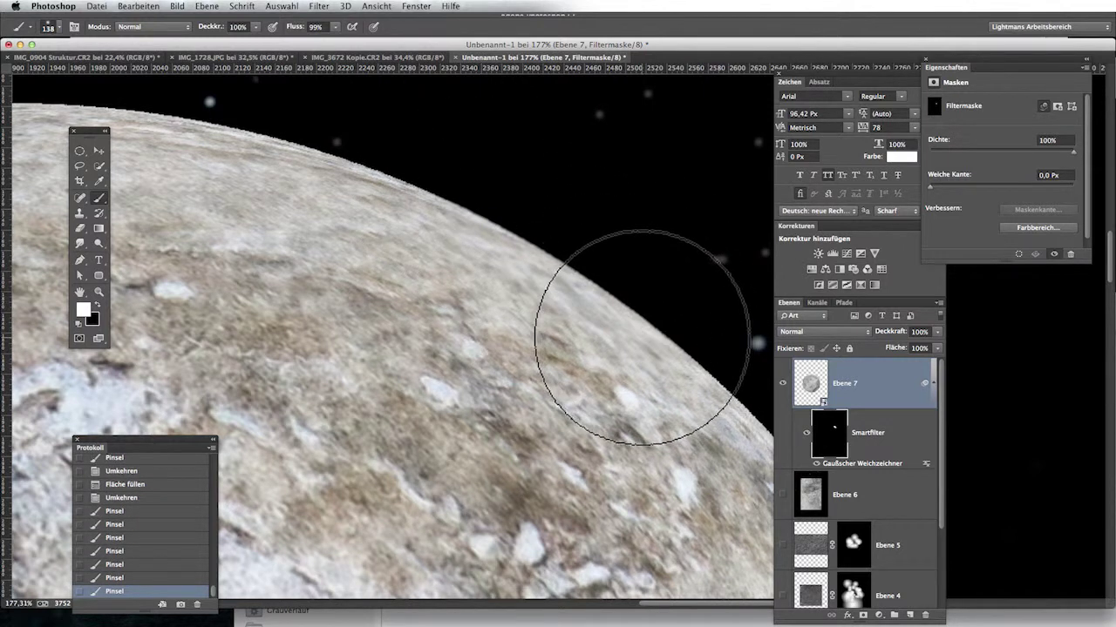
scroll(642, 338, down, 3)
scroll(533, 162, down, 2)
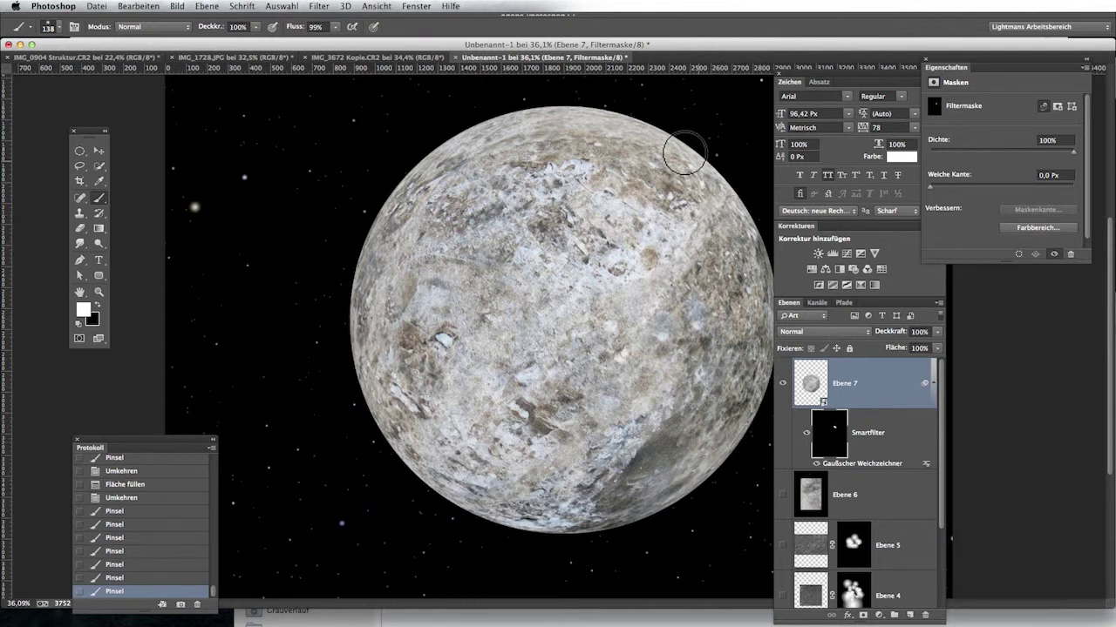
drag(616, 119, 448, 141)
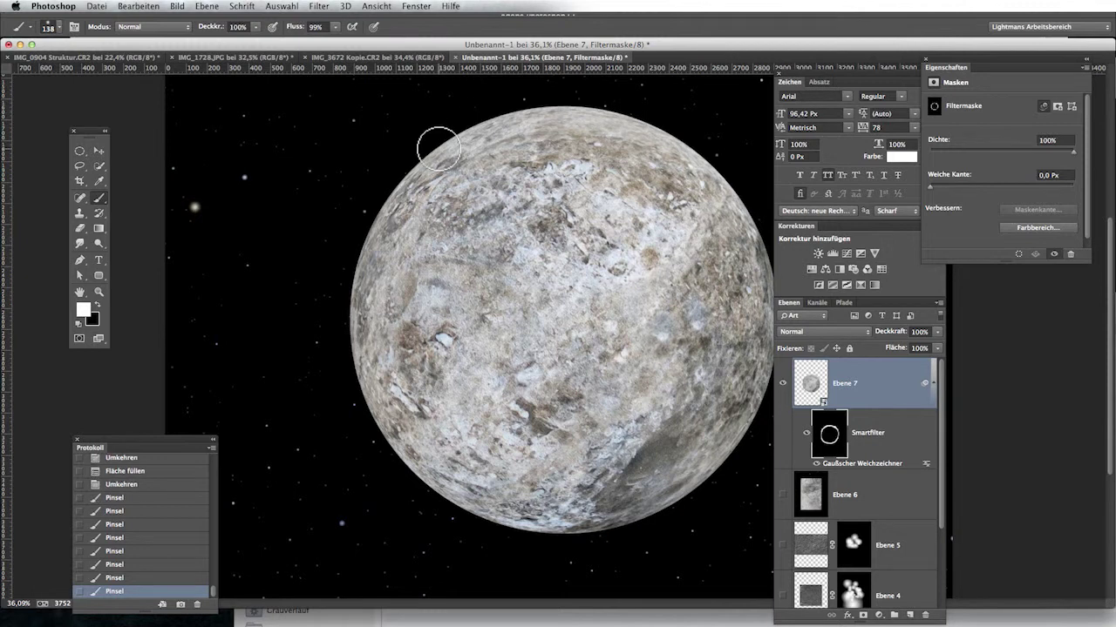
- Zoom in on the planet's upper edge and toggle the blur filter to compare
key(z)
click(439, 154)
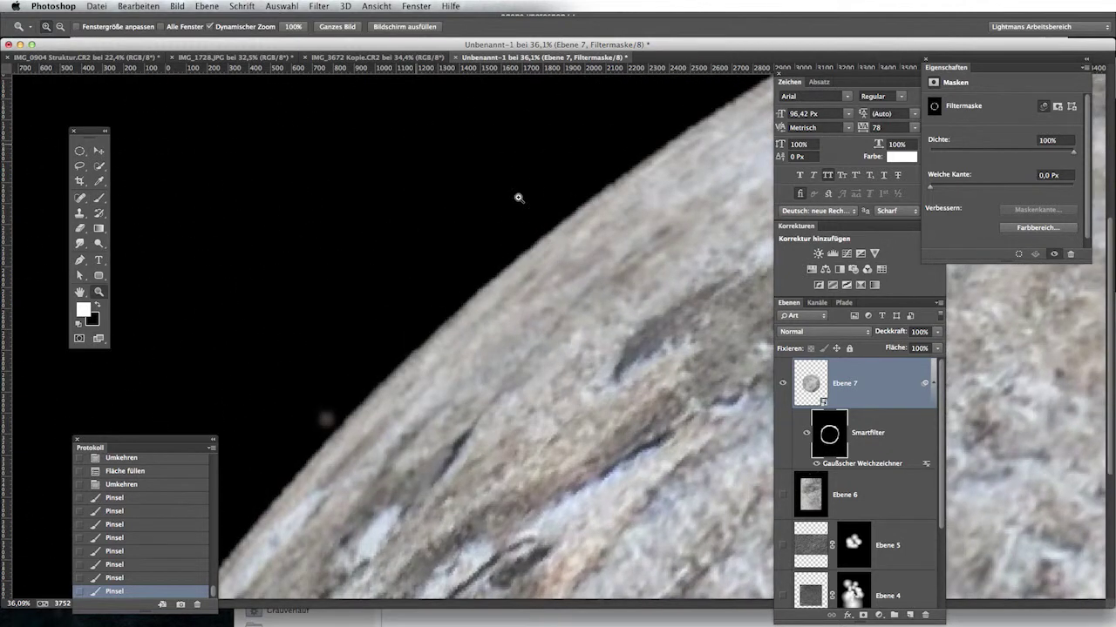
click(806, 434)
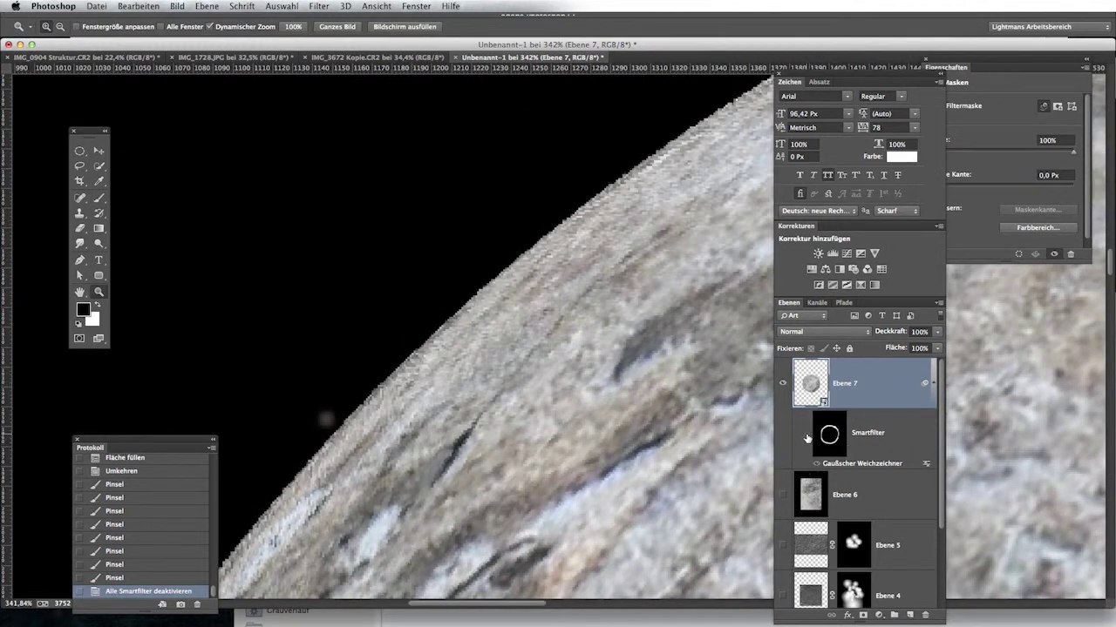
click(806, 435)
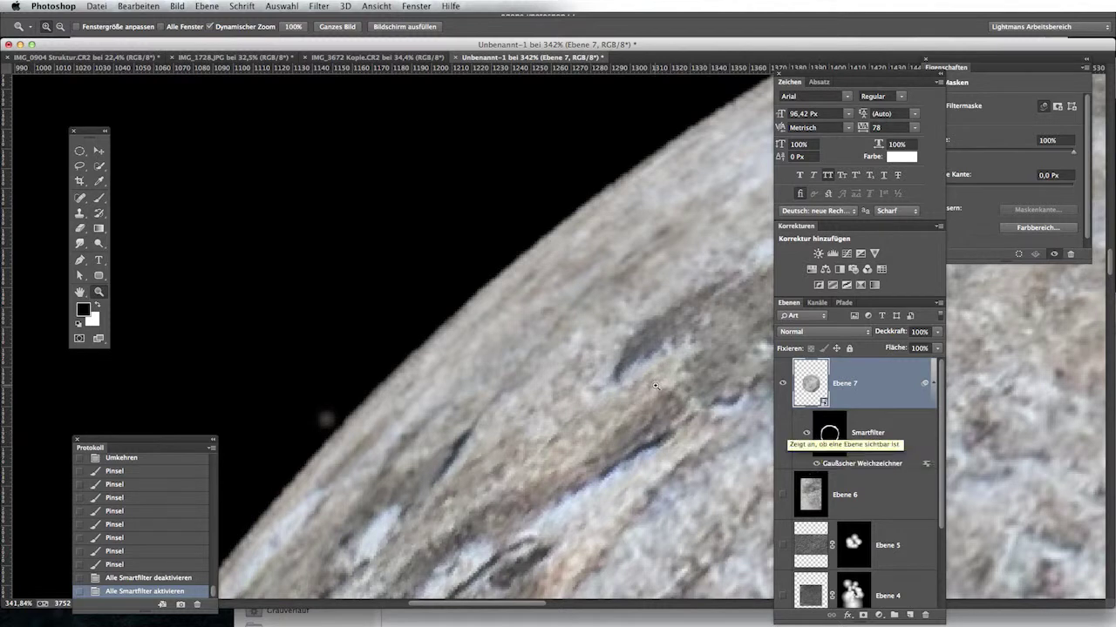
- Change the Gaussian blur radius from 0,9 to 1,5 px and inspect the rim
scroll(656, 386, down, 1)
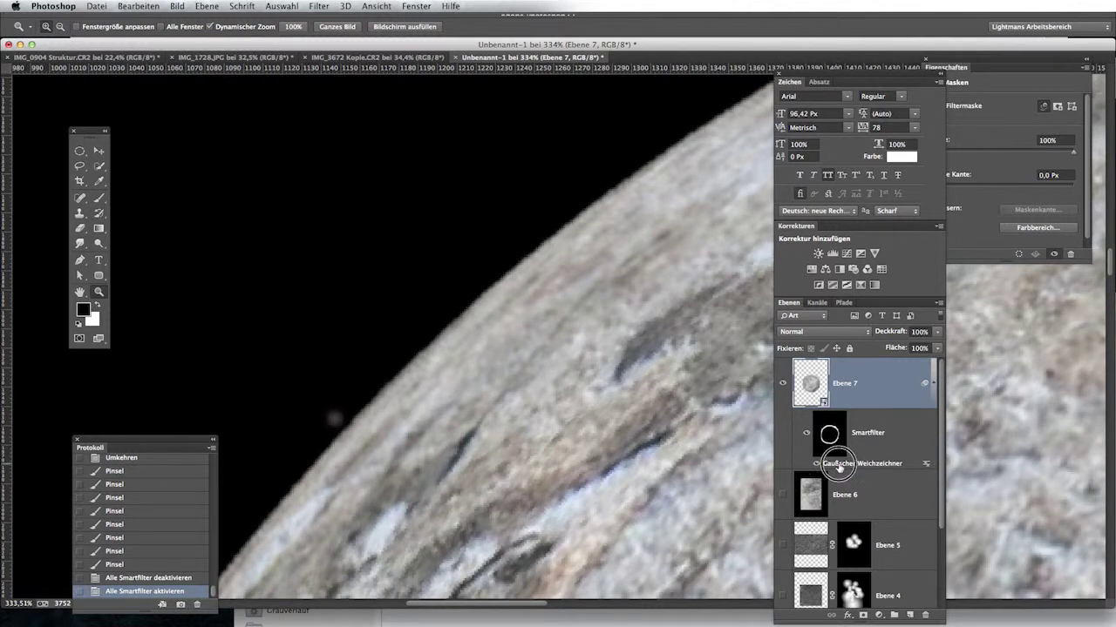
double_click(837, 464)
drag(908, 454, 916, 461)
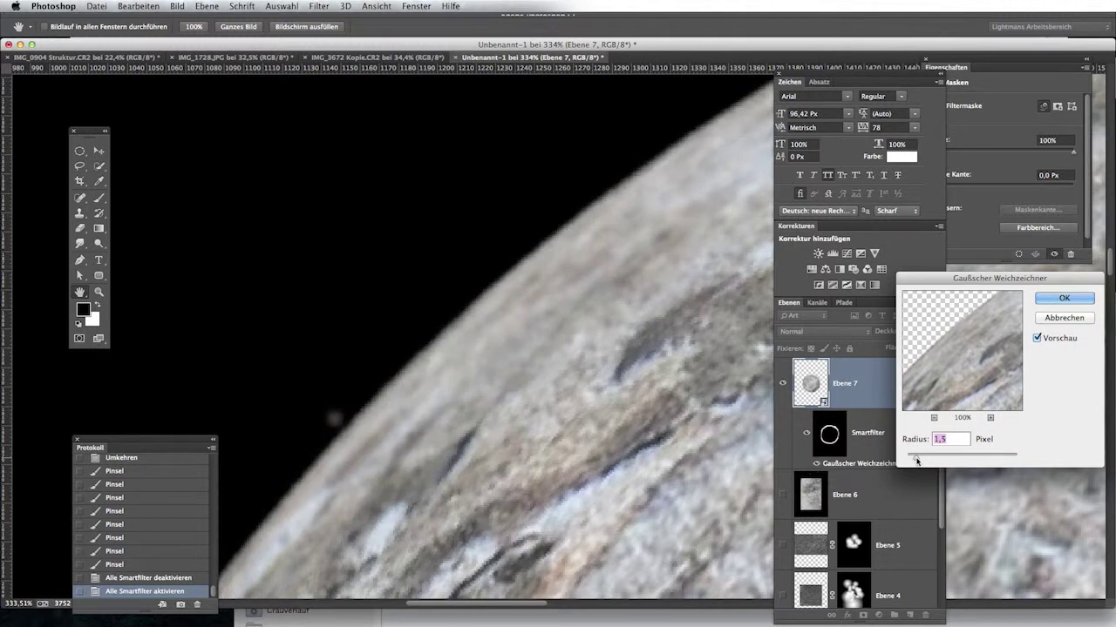
click(1065, 298)
key(z)
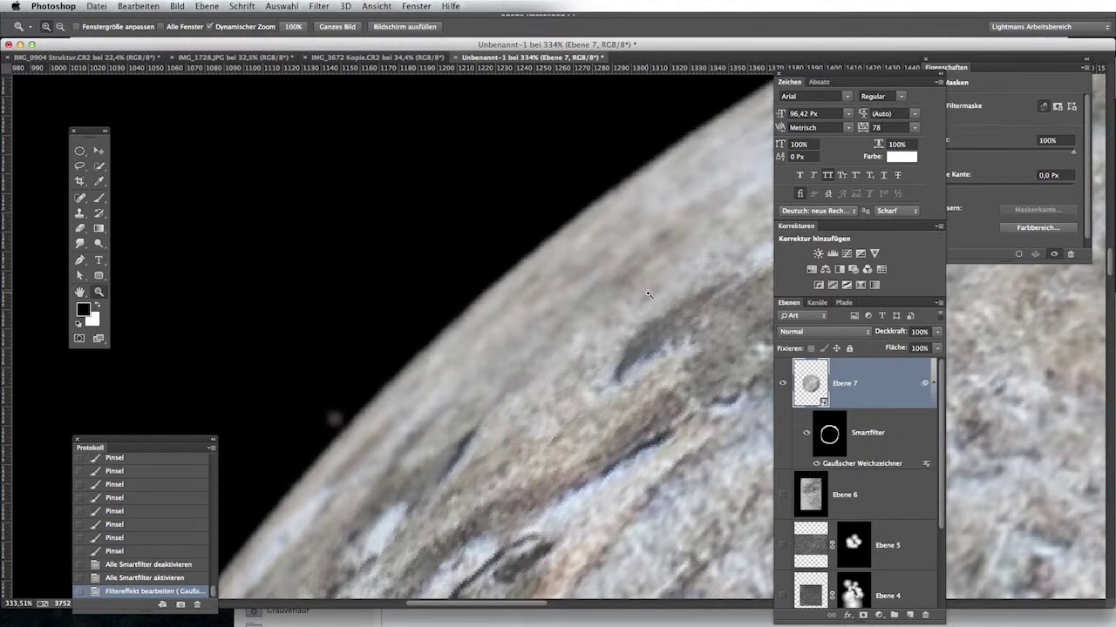
scroll(518, 250, down, 10)
scroll(567, 227, right, 10)
scroll(523, 261, up, 5)
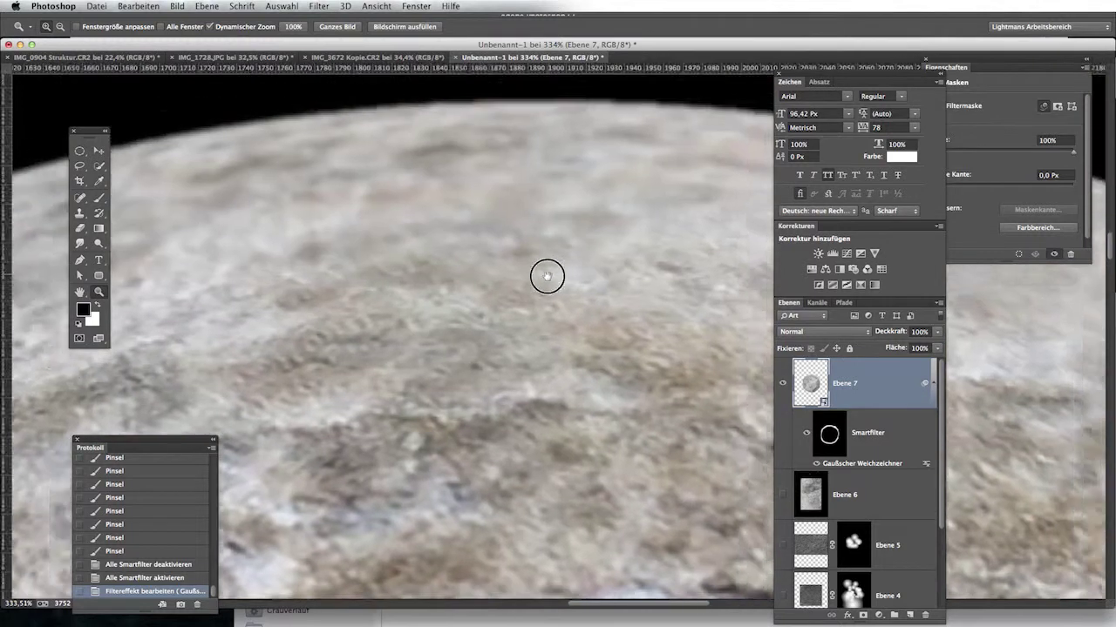
scroll(481, 241, right, 5)
scroll(481, 241, down, 2)
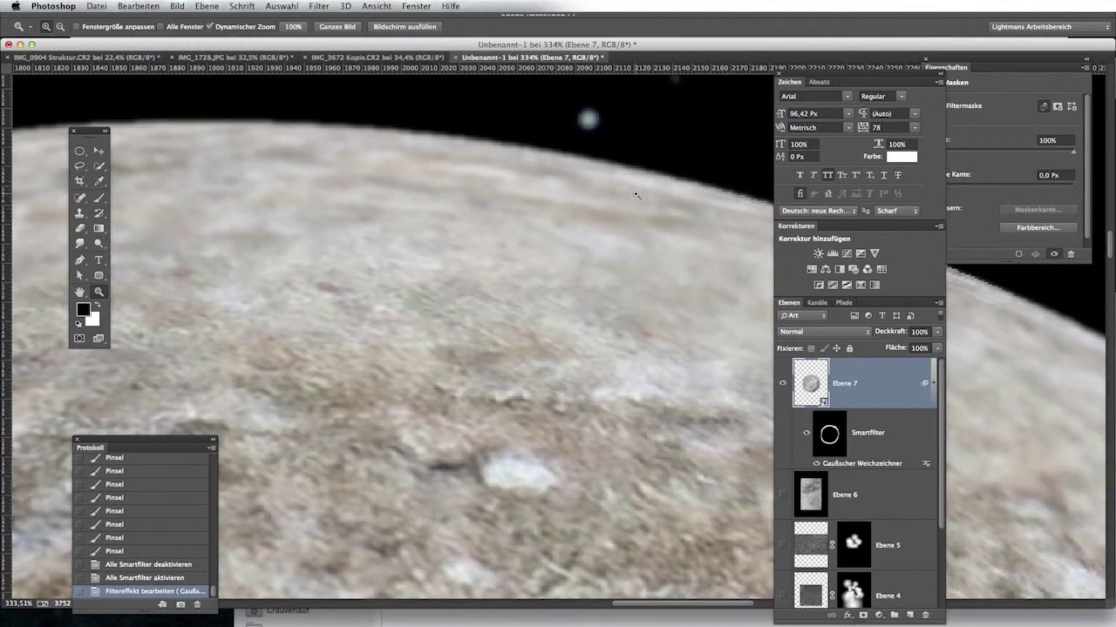
scroll(636, 195, down, 5)
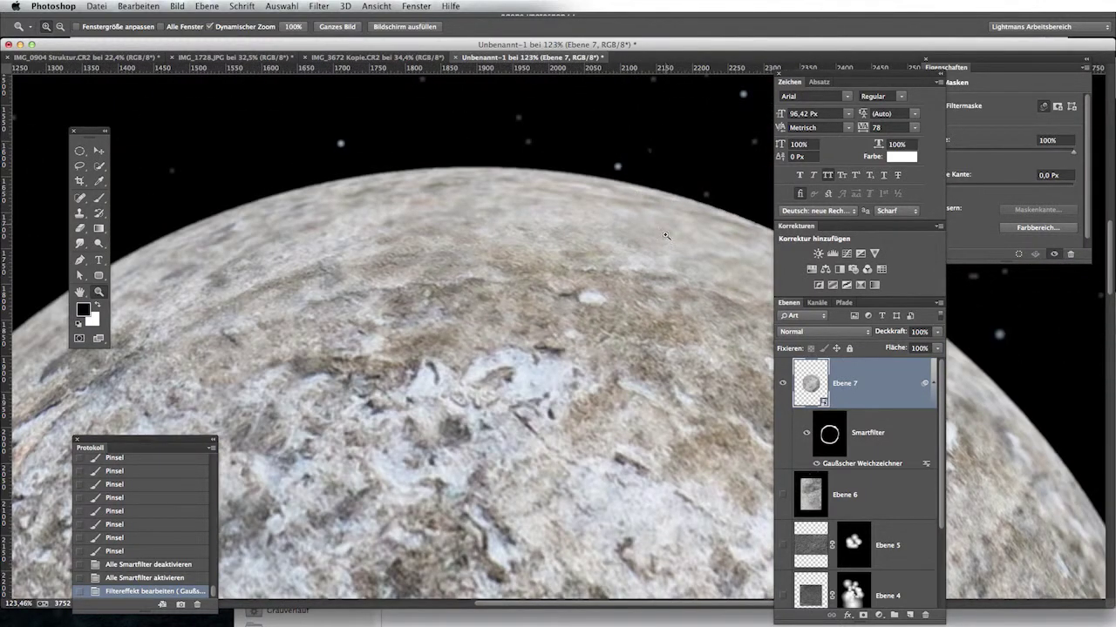
scroll(665, 235, up, 3)
scroll(560, 226, up, 2)
scroll(563, 226, down, 2)
scroll(564, 225, down, 3)
scroll(523, 222, down, 1)
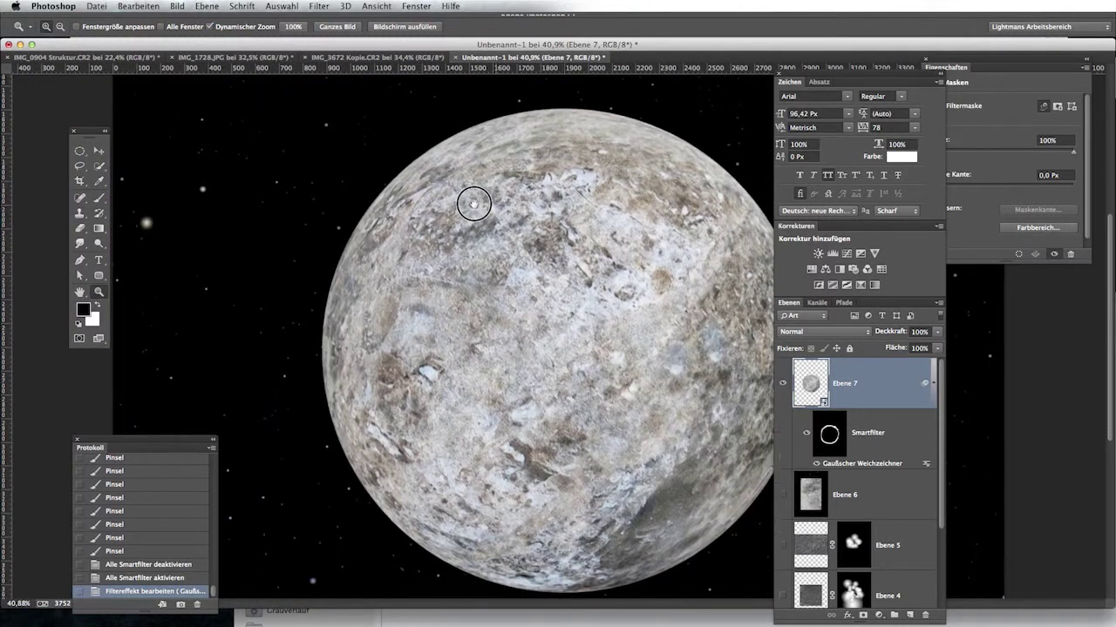
scroll(508, 217, down, 1)
scroll(533, 234, down, 1)
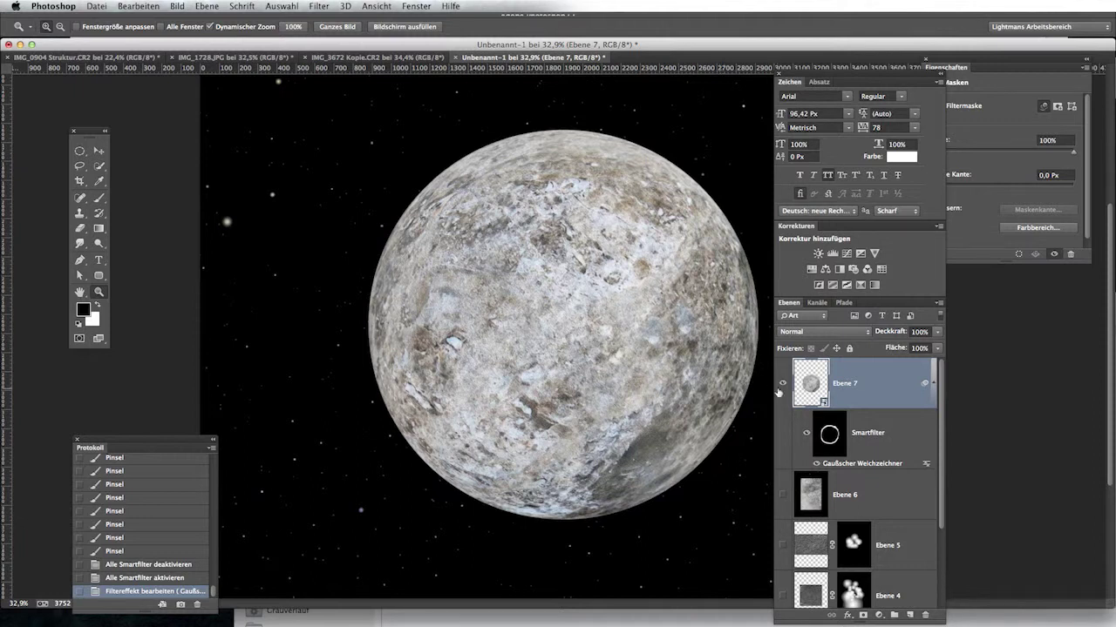
- Create layer Leer filled black in the planet's shape, with Fläche at 0%
key(ctrl+shift+alt+n)
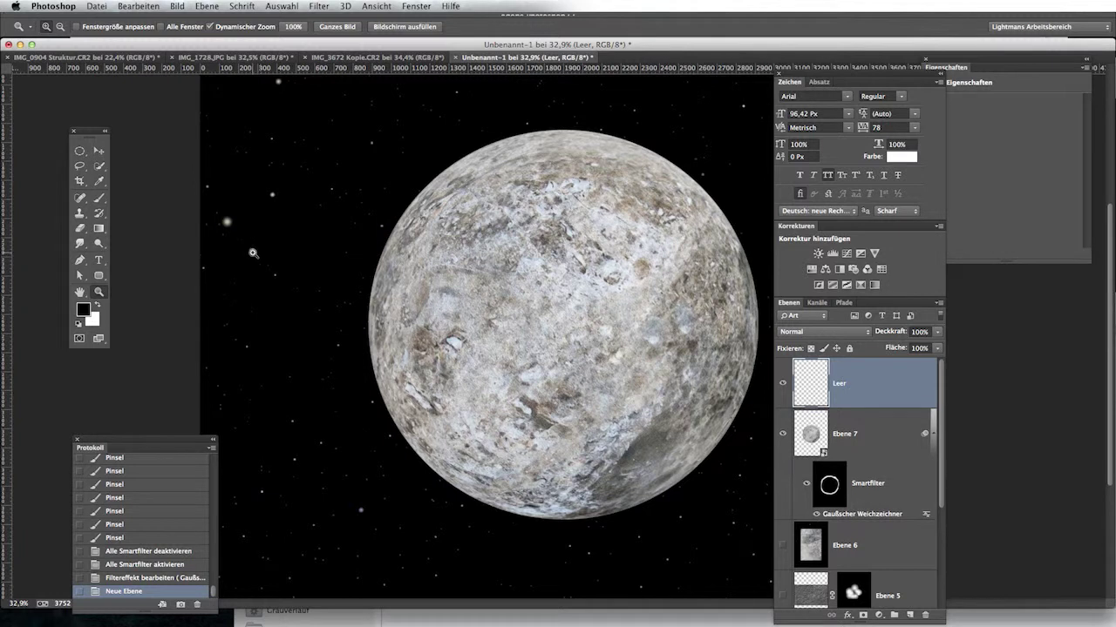
ctrl+click(807, 432)
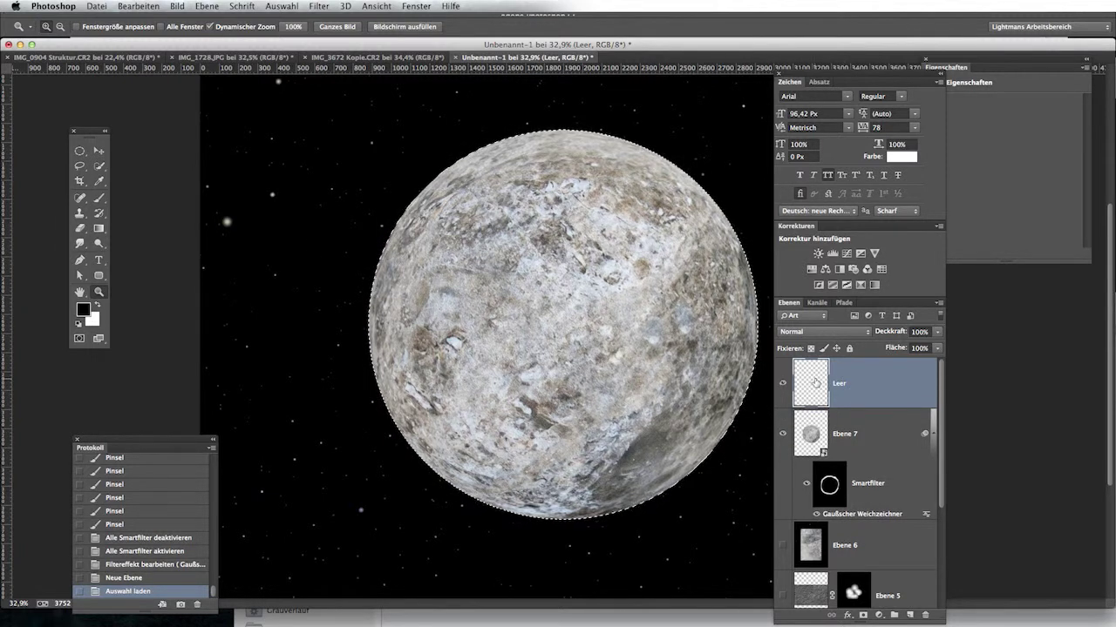
key(alt+BackSpace)
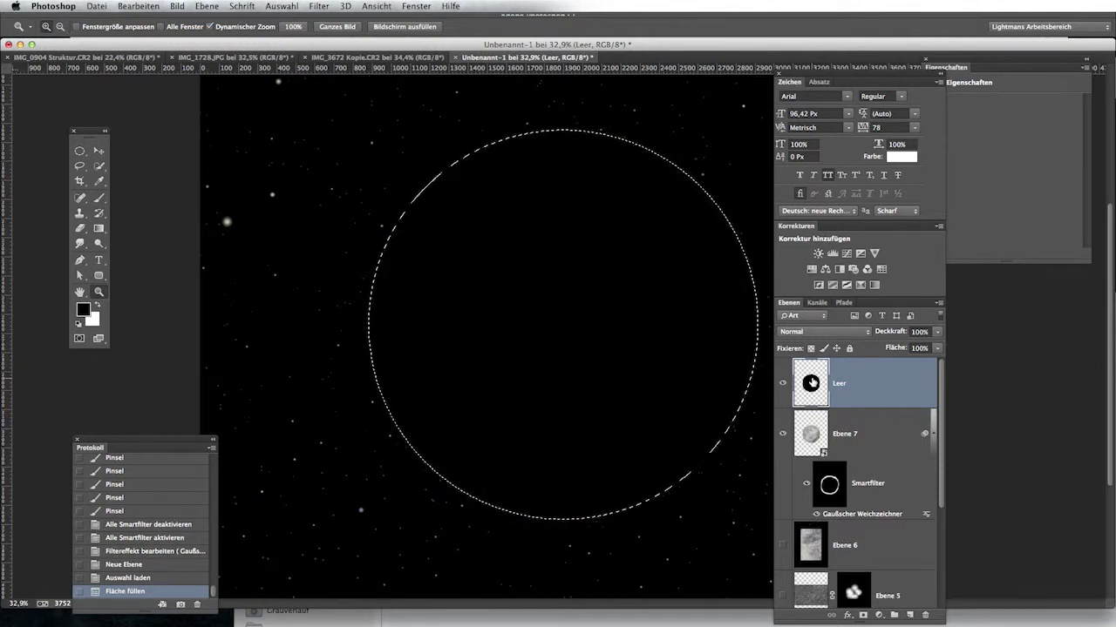
key(ctrl+d)
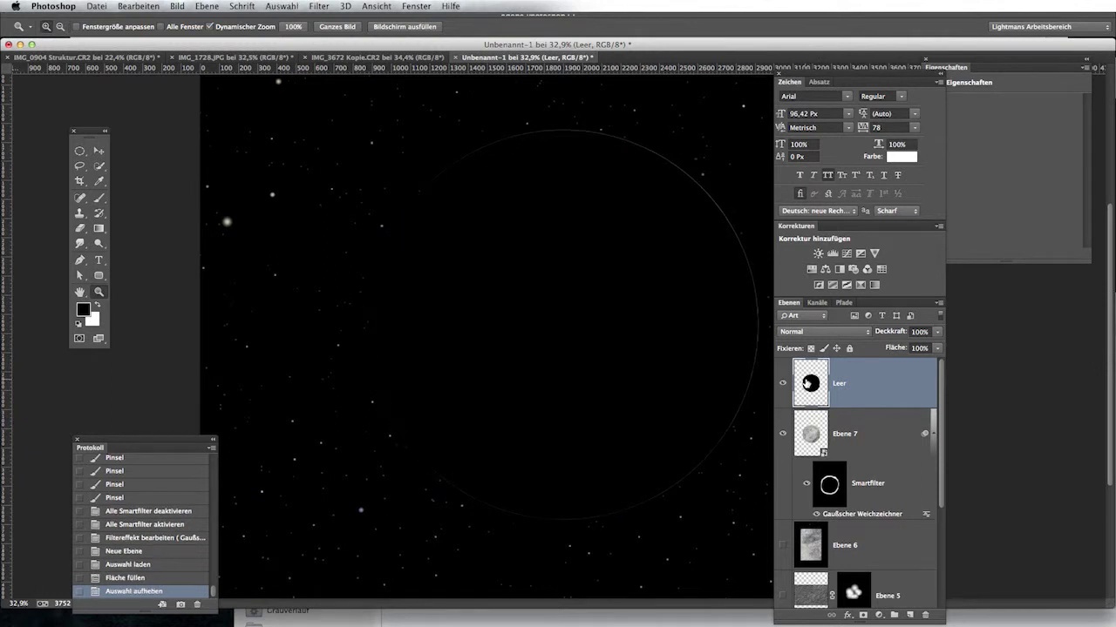
drag(896, 350, 758, 354)
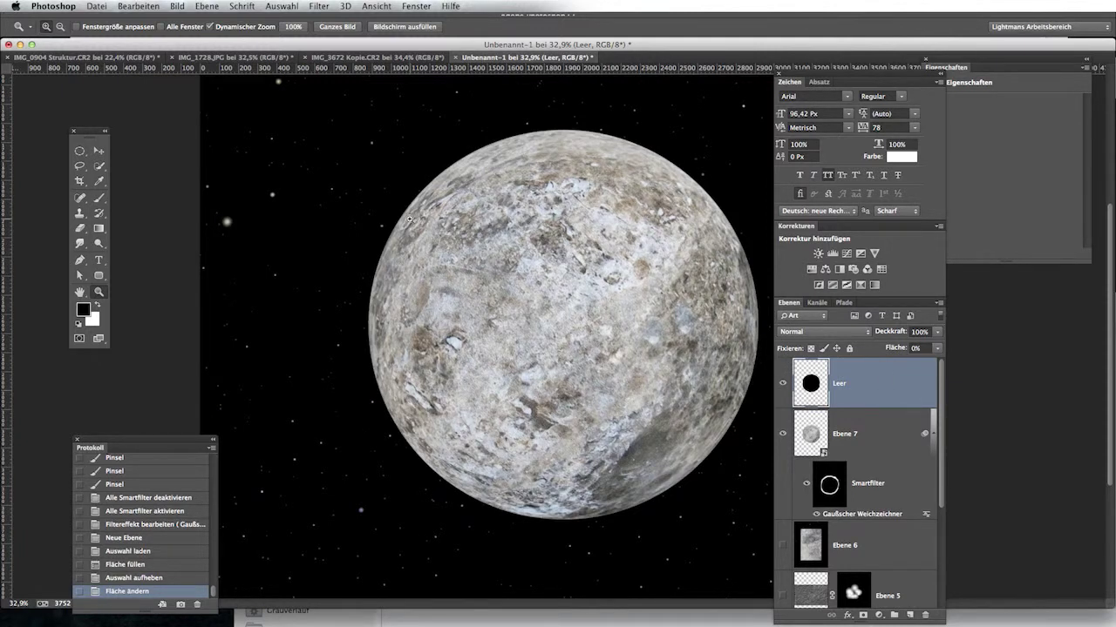
- Give Leer a pale cyan outer glow about 106 px wide and enable Inner Glow
double_click(912, 377)
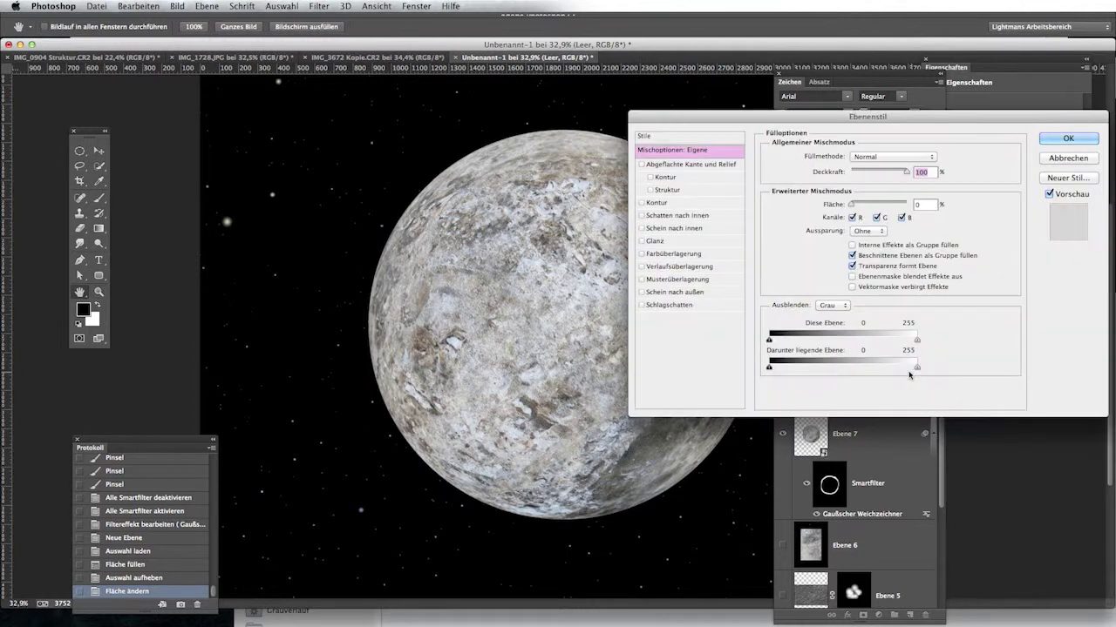
mouse_move(727, 121)
mouse_down()
mouse_move(753, 158)
mouse_move(715, 158)
mouse_up()
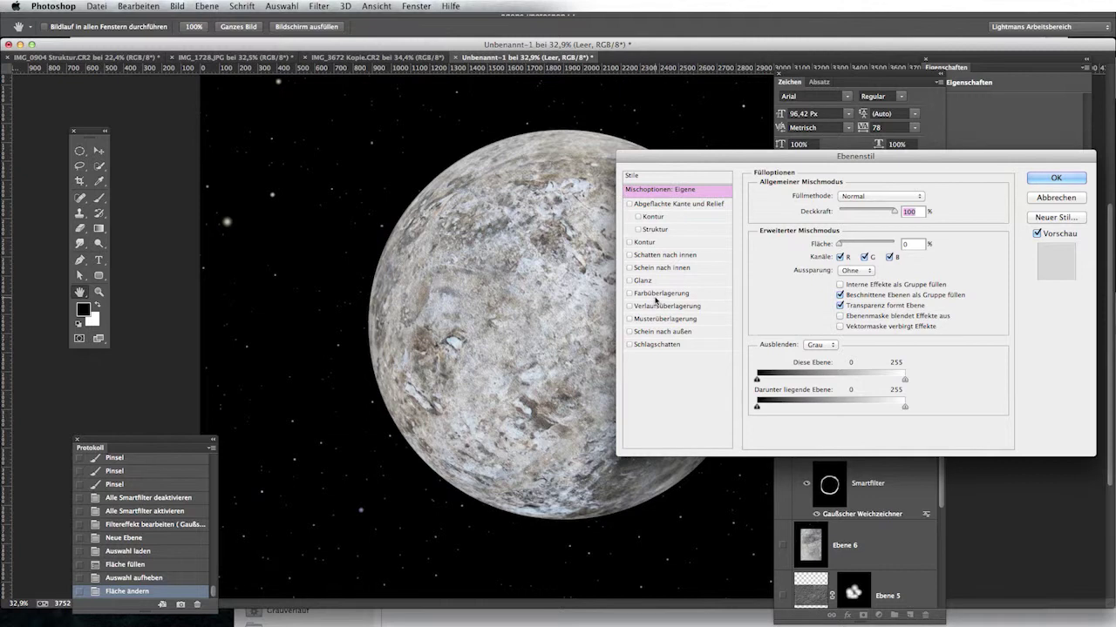
click(659, 331)
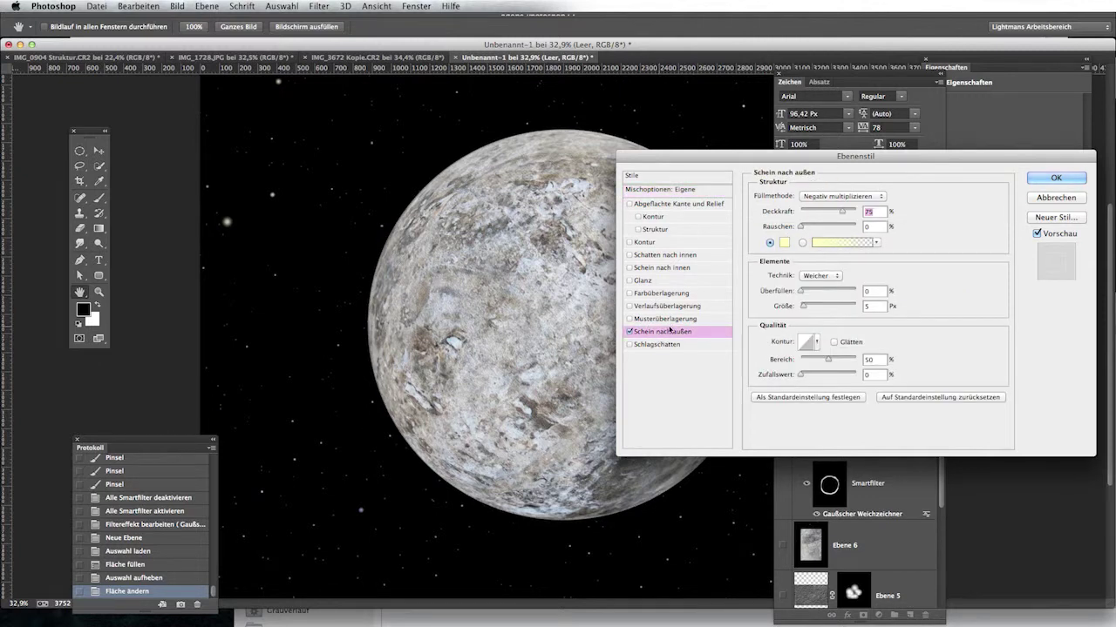
click(784, 242)
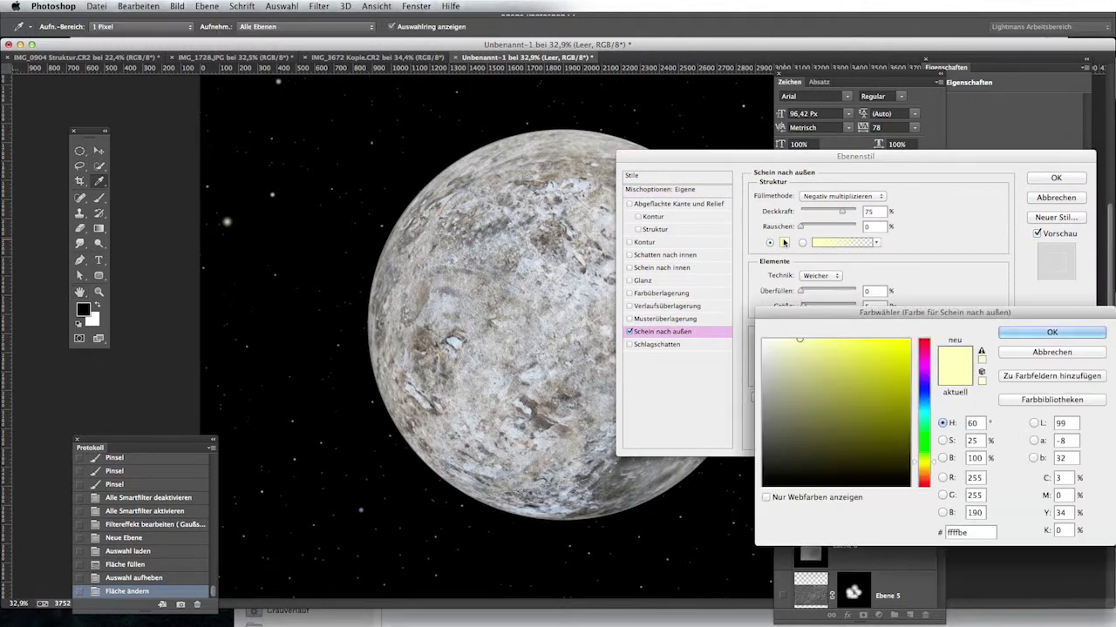
click(923, 409)
drag(924, 409, 923, 406)
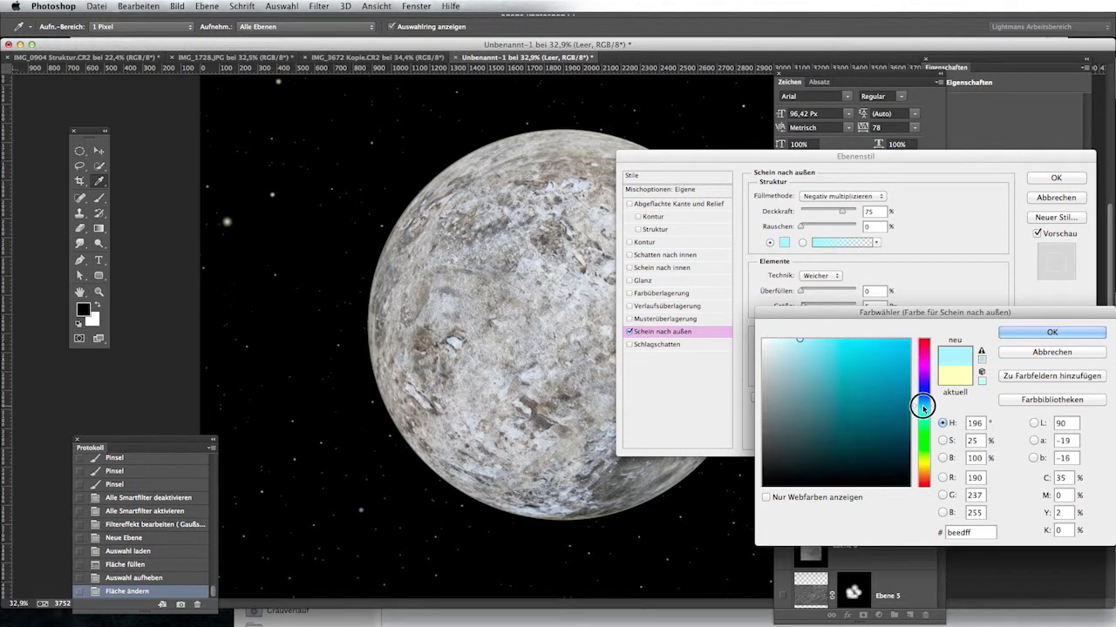
click(782, 338)
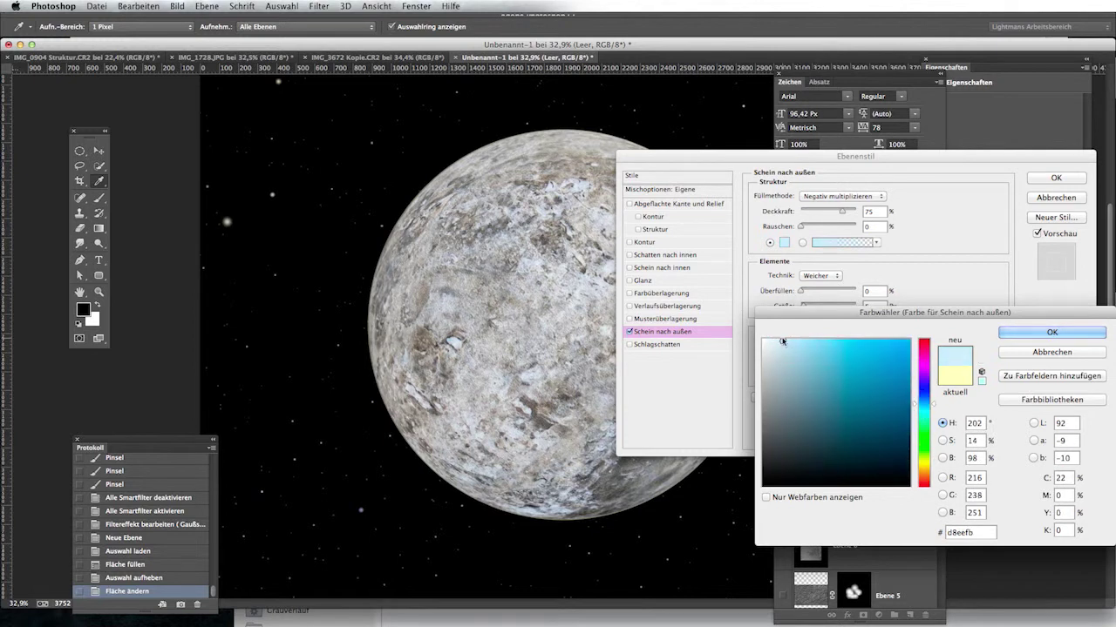
key(Return)
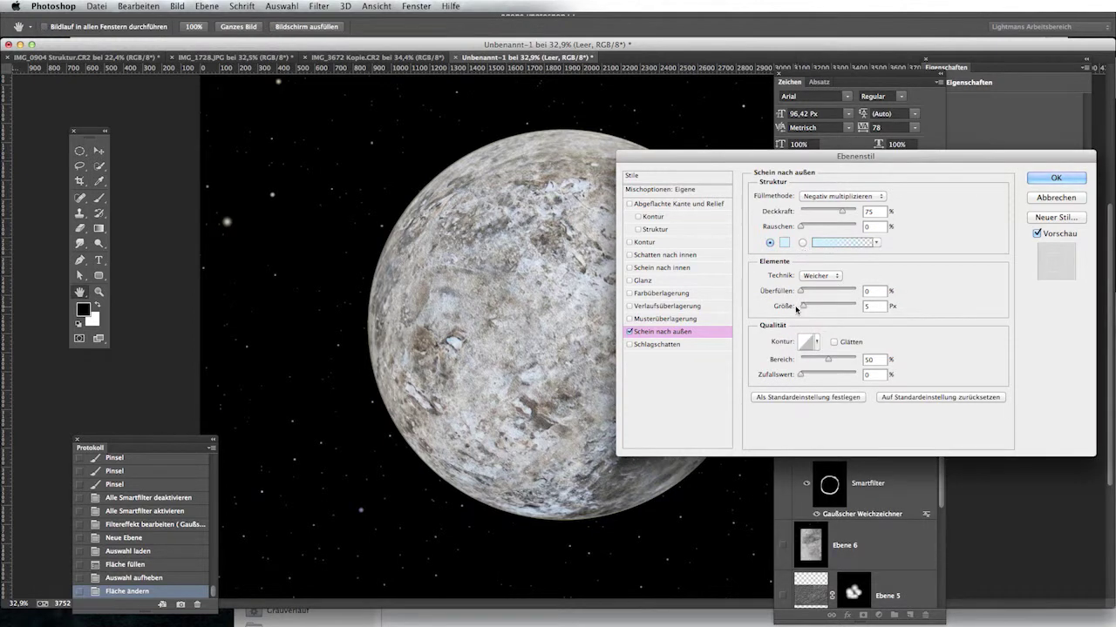
mouse_move(803, 305)
mouse_down()
mouse_move(864, 305)
mouse_move(801, 292)
mouse_up()
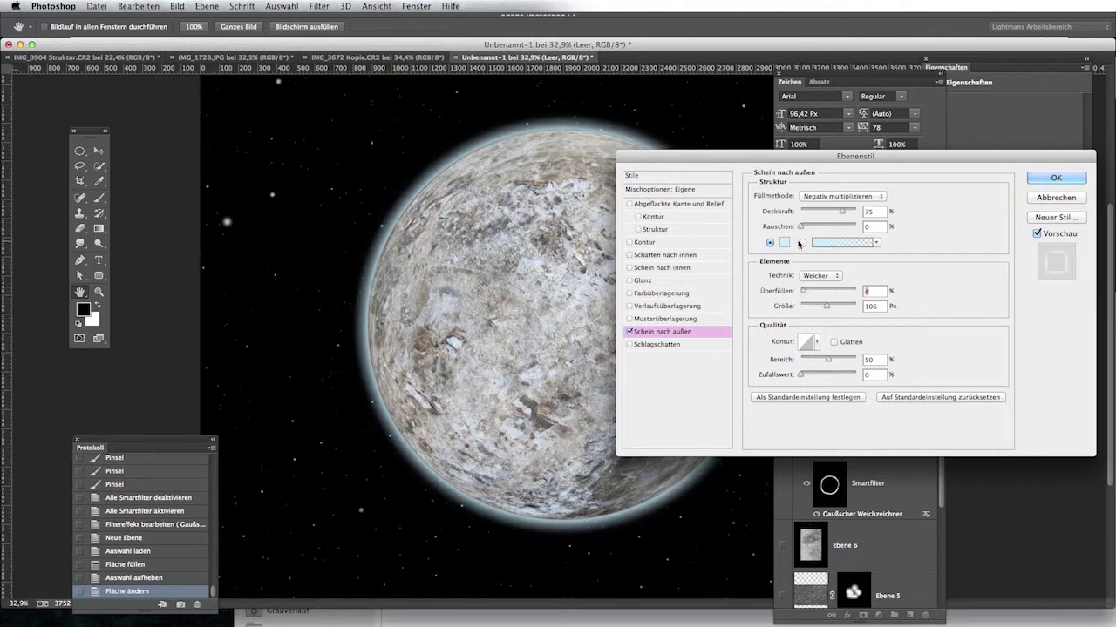
click(659, 268)
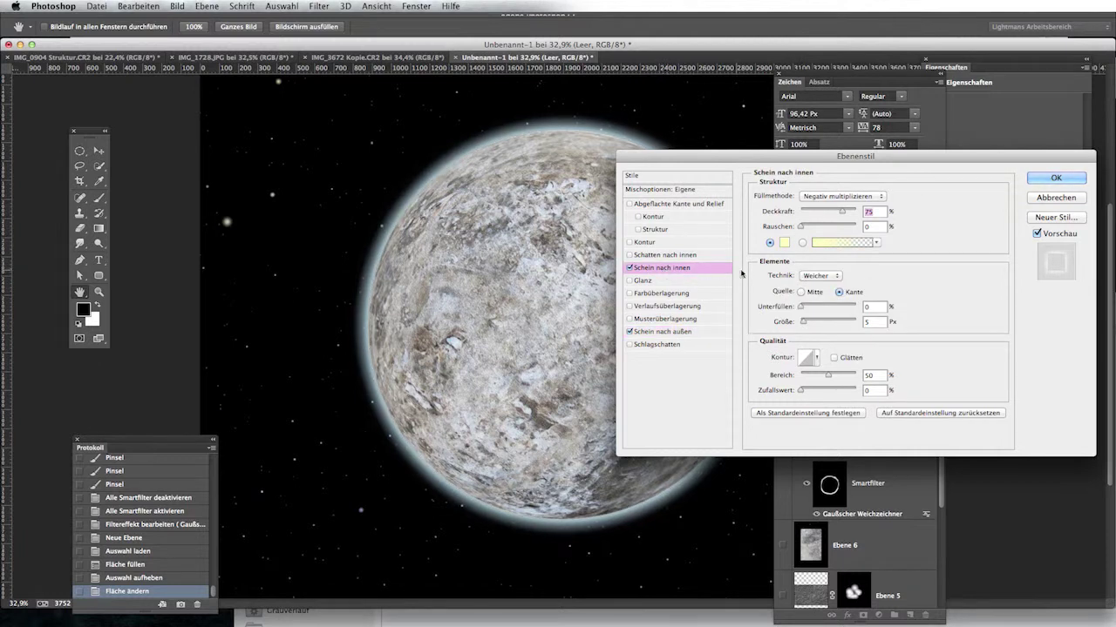
- Set the inner glow colour to a very pale cyan
click(784, 244)
mouse_move(924, 438)
mouse_down()
mouse_move(921, 393)
mouse_move(921, 407)
mouse_up()
click(776, 339)
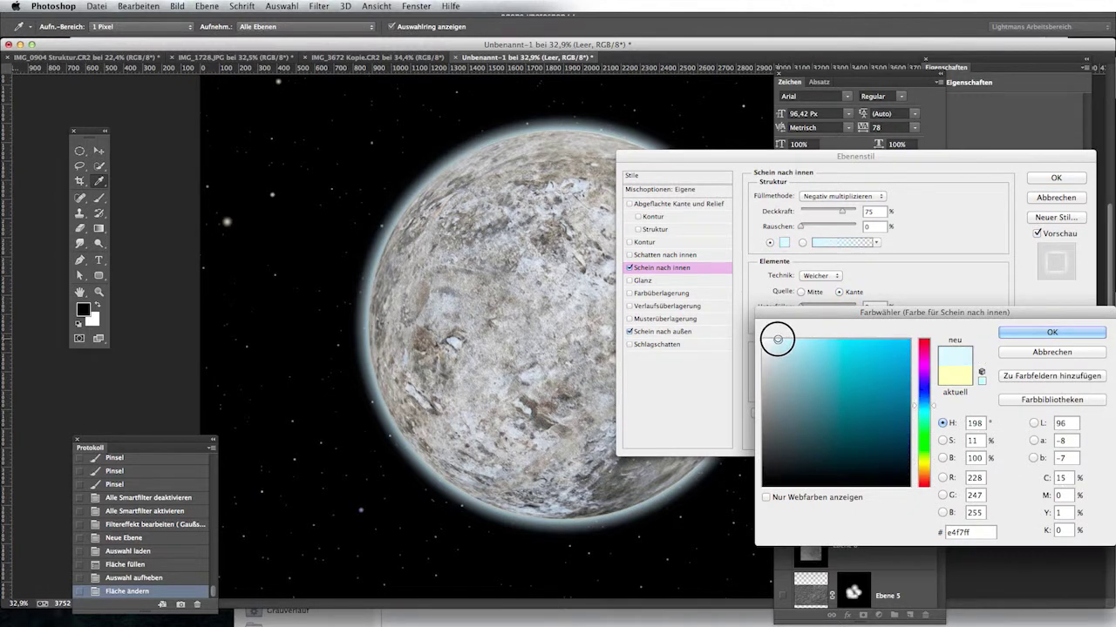
key(Return)
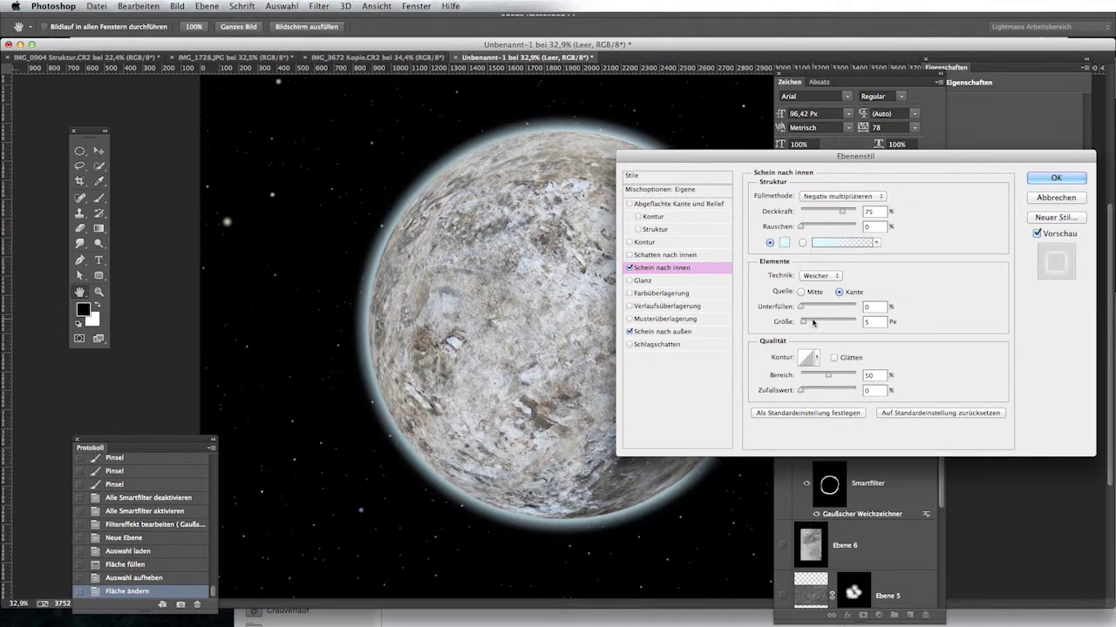
- Widen the inner glow to 199 px, lower its opacity to 29%, and apply the style
drag(807, 323, 846, 324)
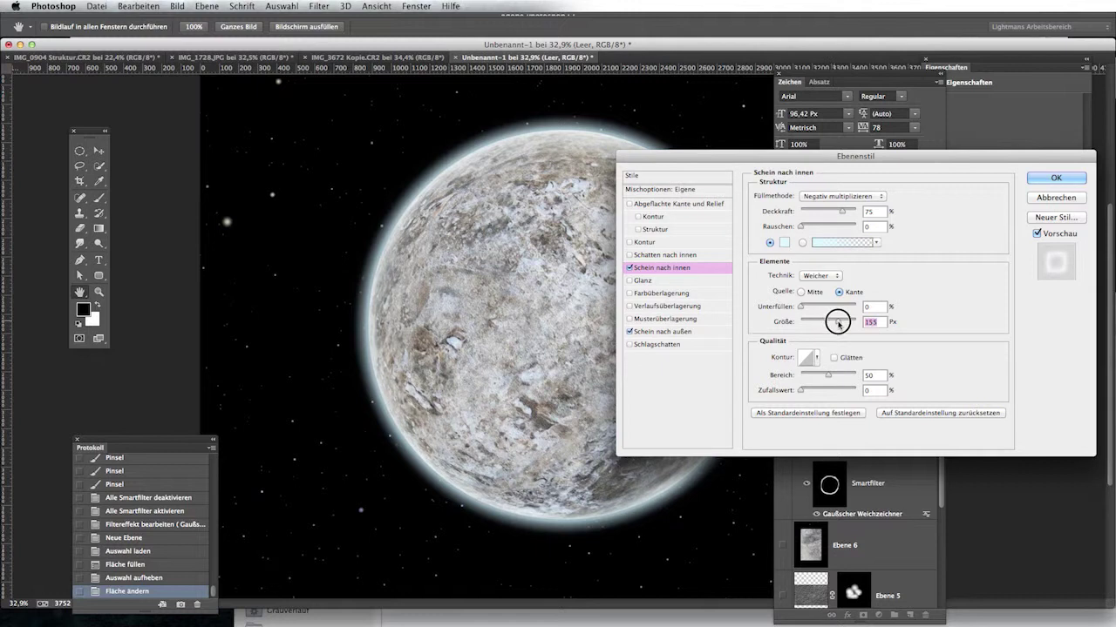
mouse_move(842, 211)
mouse_down()
mouse_move(817, 215)
mouse_move(827, 217)
mouse_up()
key(Return)
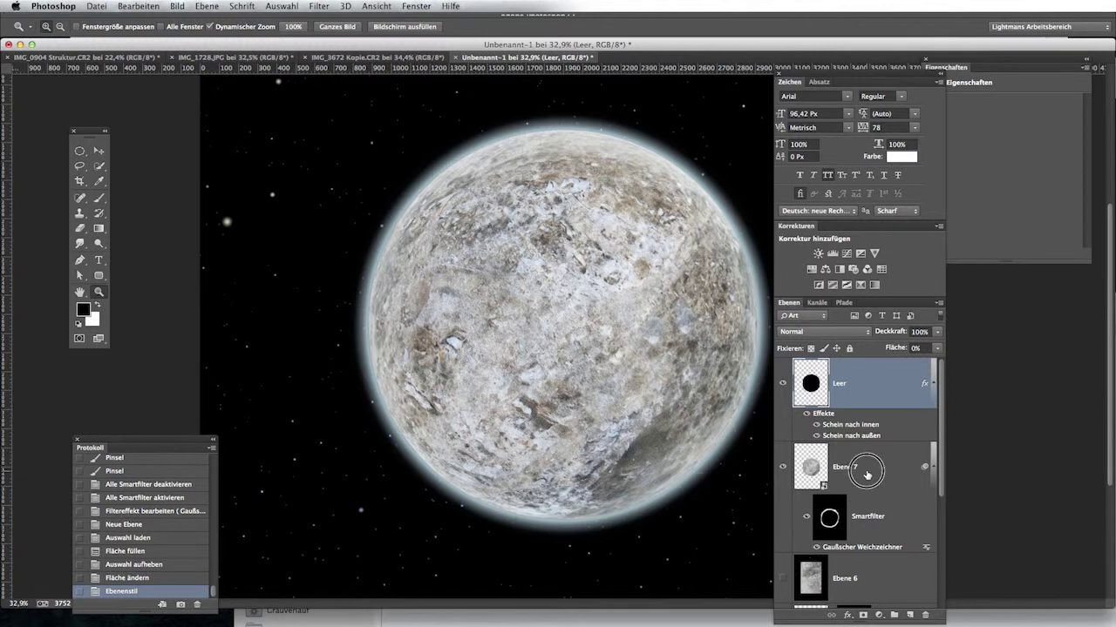
- Add a new layer above Ebene 7 and clip it to the planet
click(866, 474)
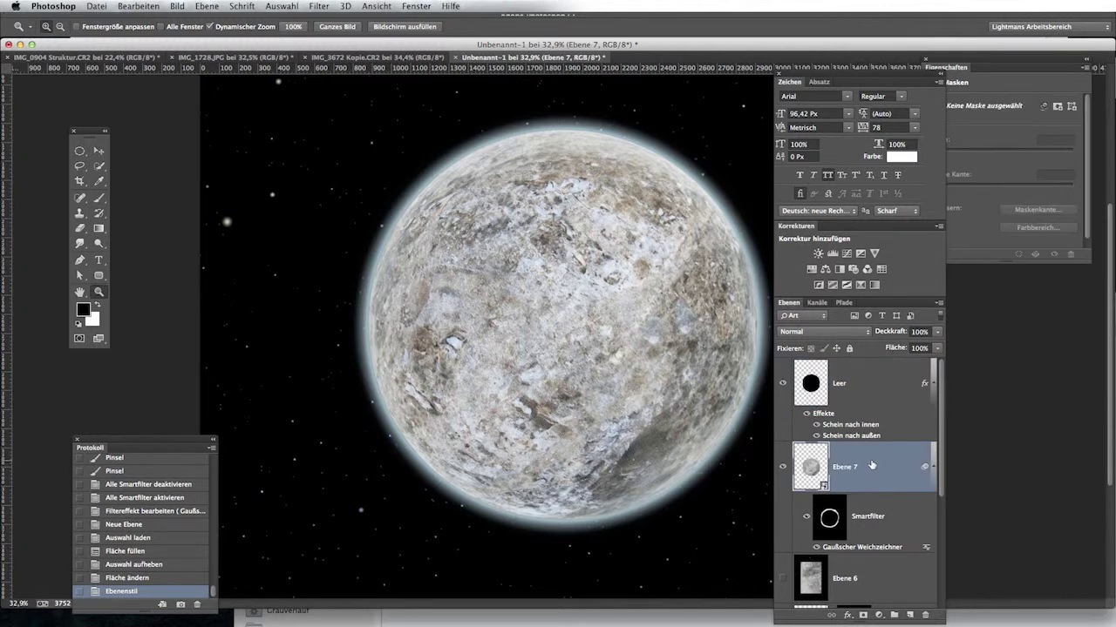
key(ctrl+shift+alt+n)
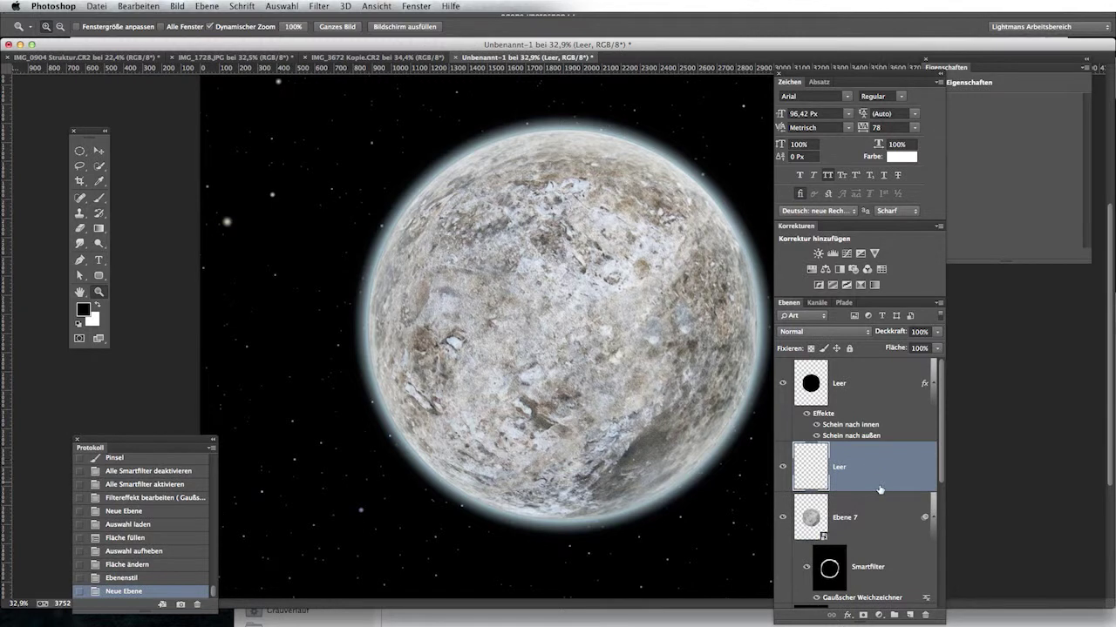
alt+click(881, 488)
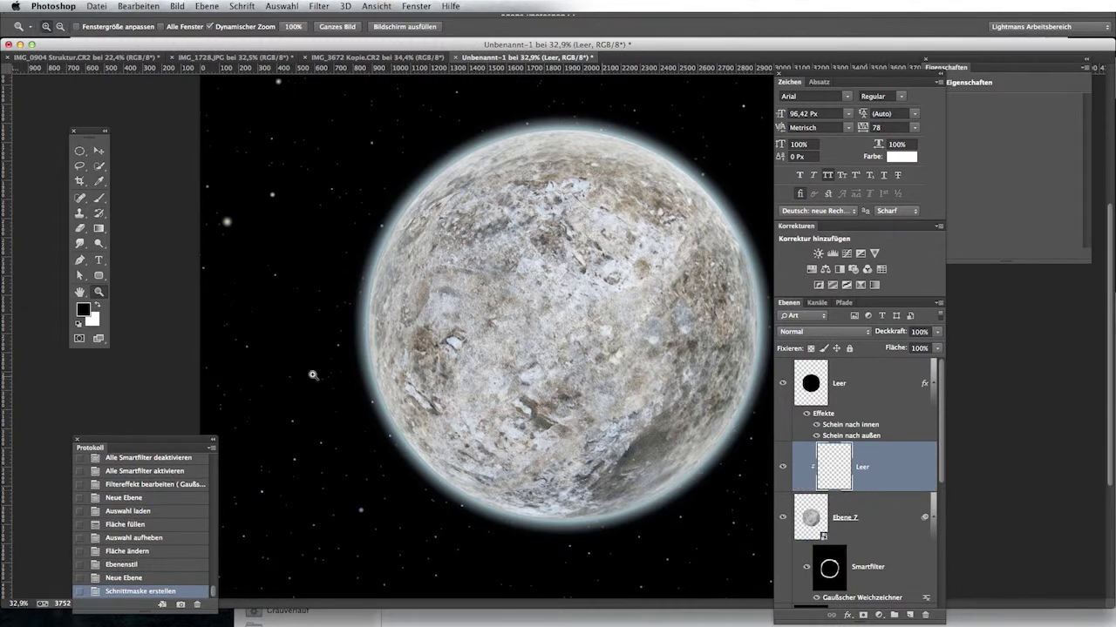
- Set the clipped layer to Farbe mode and fill it with light cyan
click(83, 310)
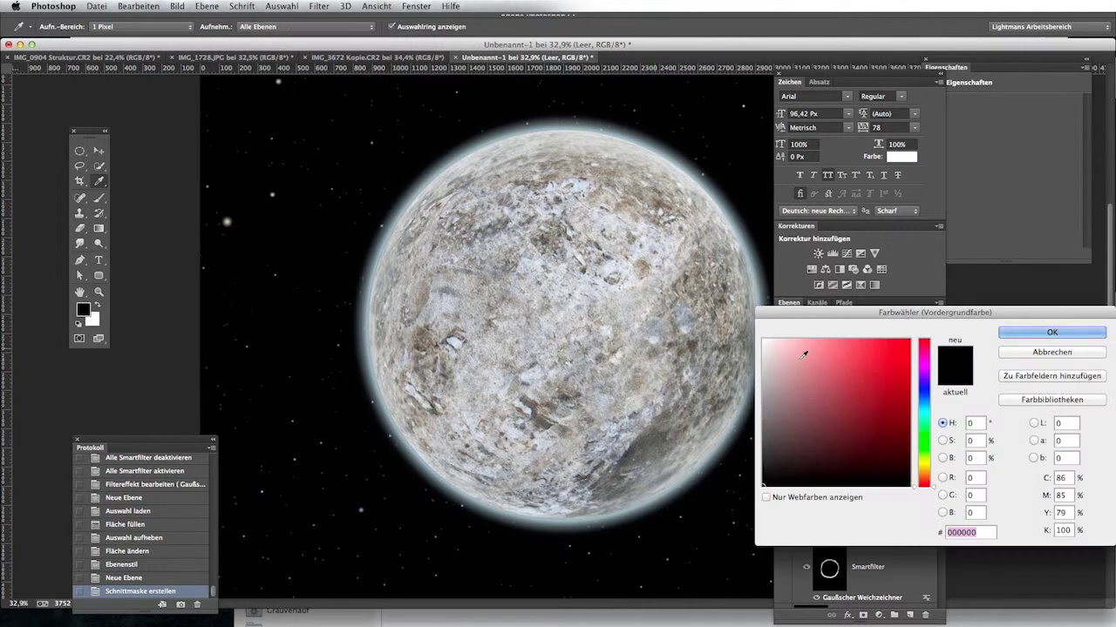
click(923, 404)
mouse_move(882, 373)
mouse_down()
mouse_move(834, 344)
mouse_move(791, 339)
mouse_move(803, 338)
mouse_up()
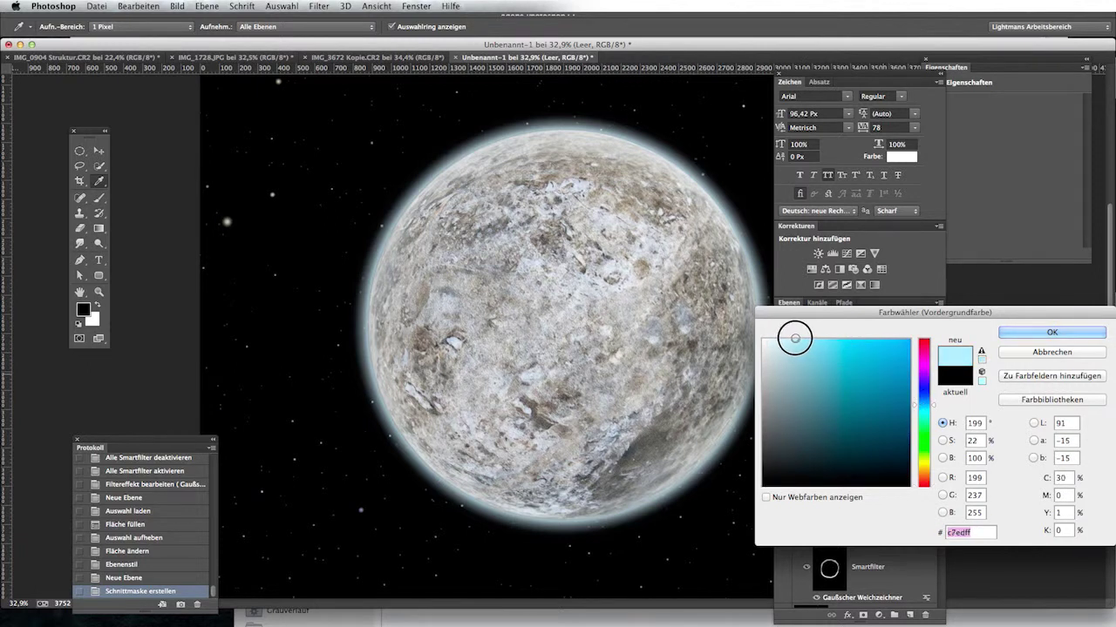
key(Return)
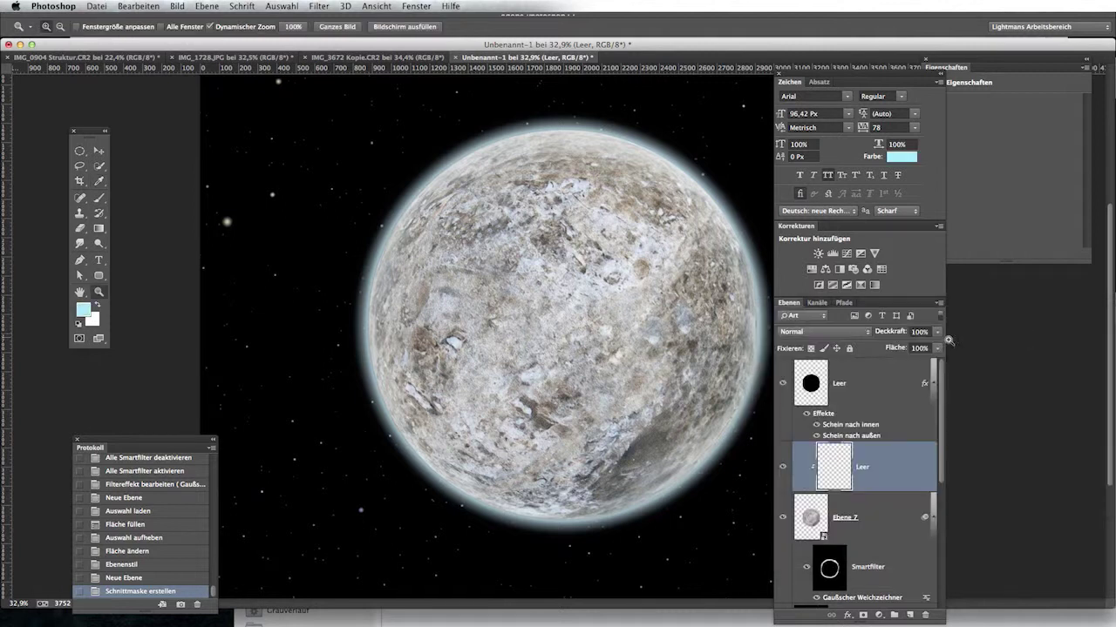
click(845, 334)
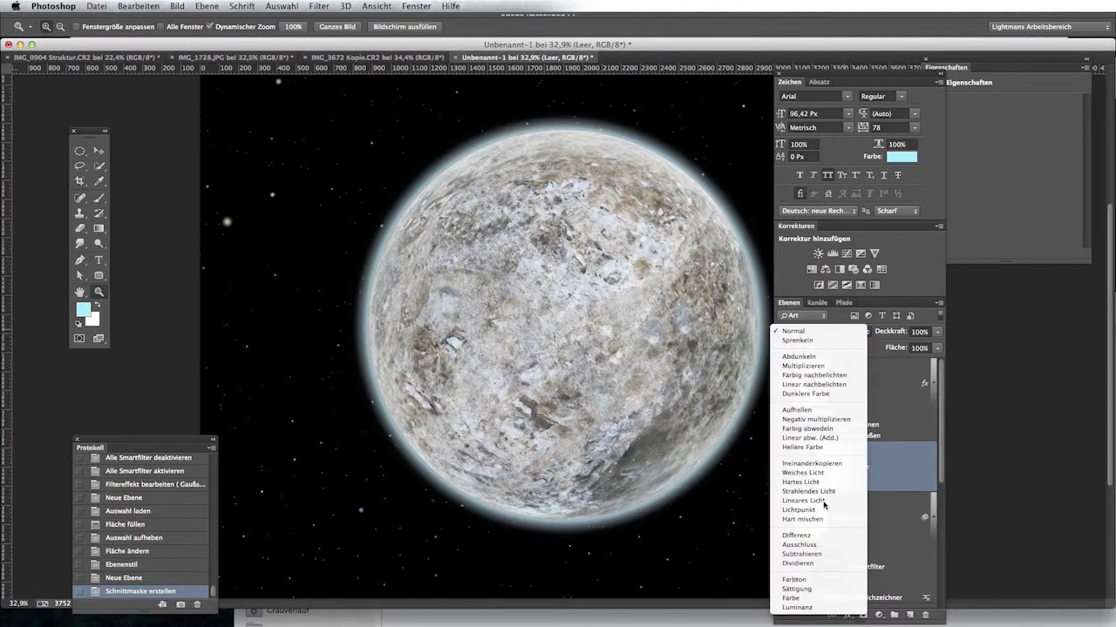
click(850, 603)
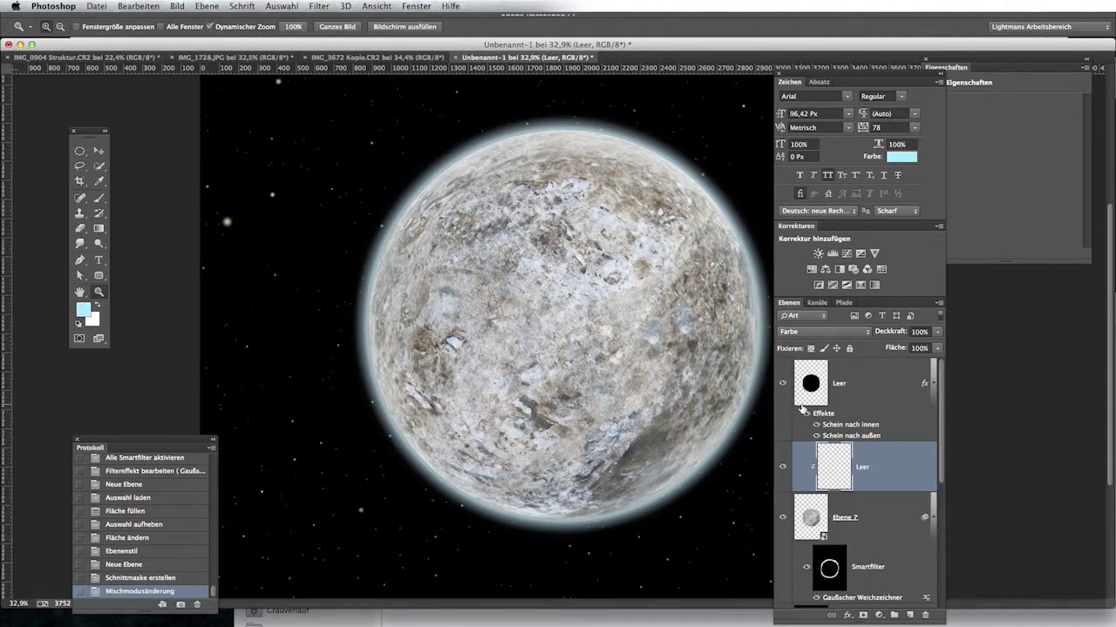
key(alt+BackSpace)
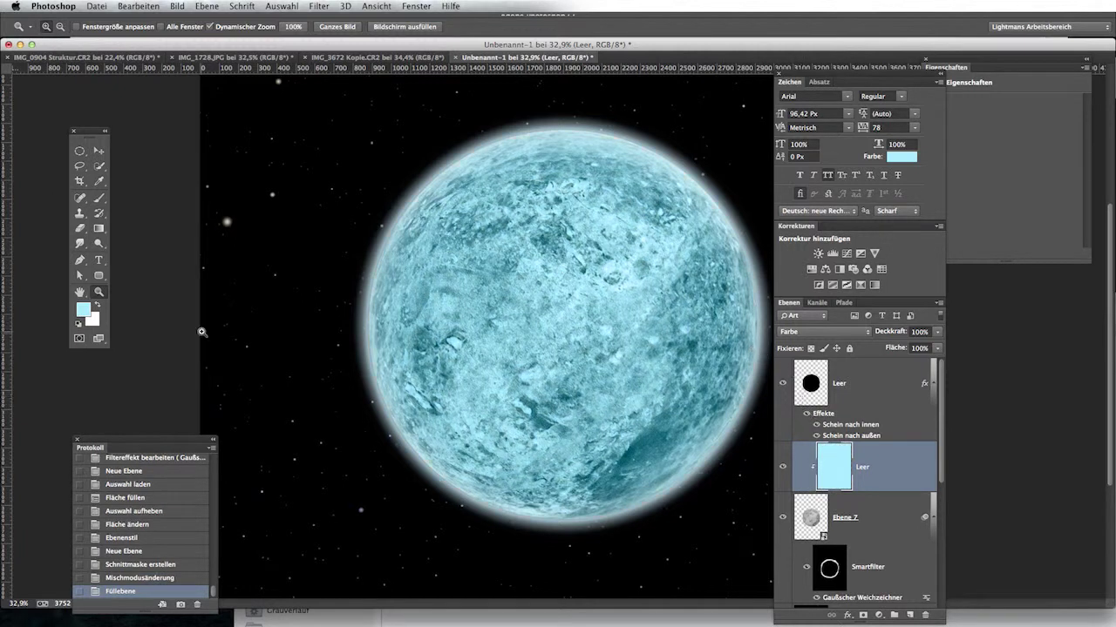
- Refill the clipped layer with a lighter pale blue, #bee3ff
click(81, 310)
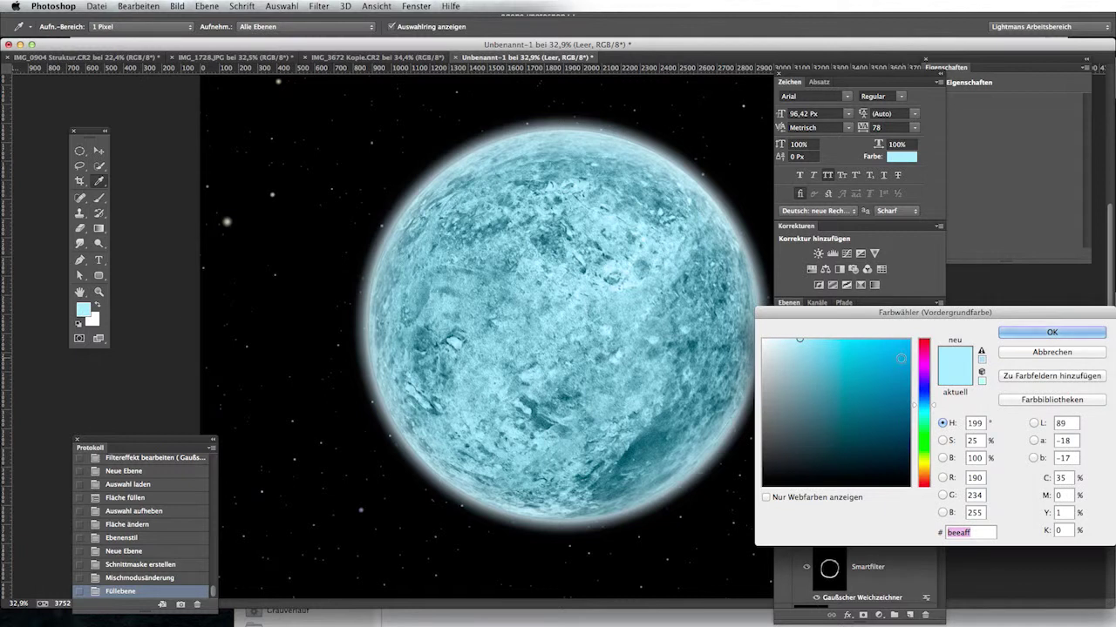
click(923, 407)
drag(924, 410, 925, 403)
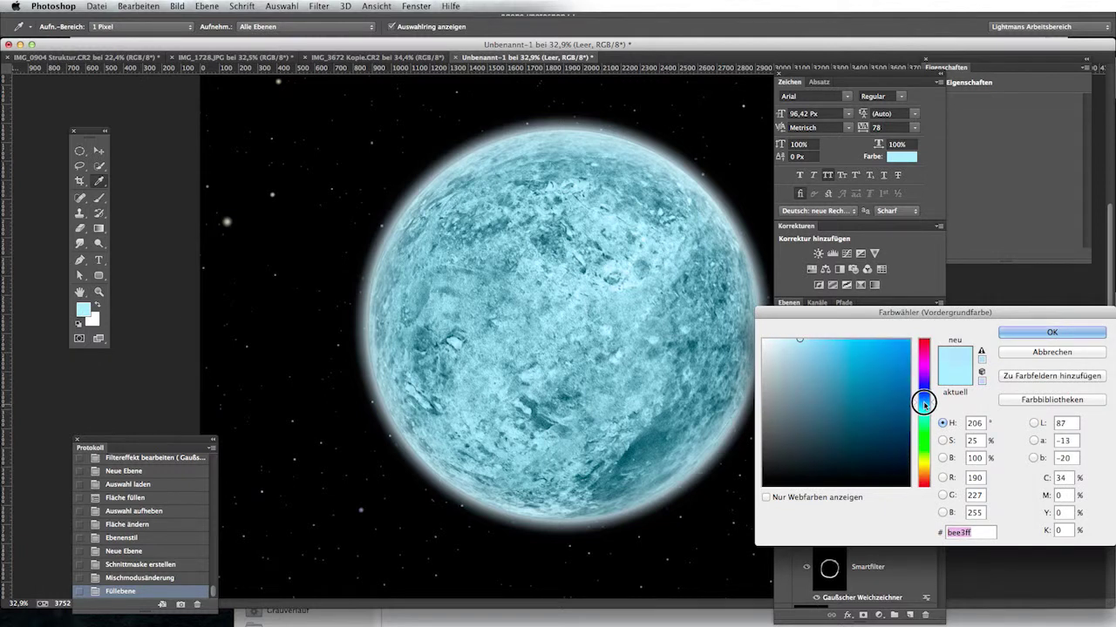
key(Return)
key(z)
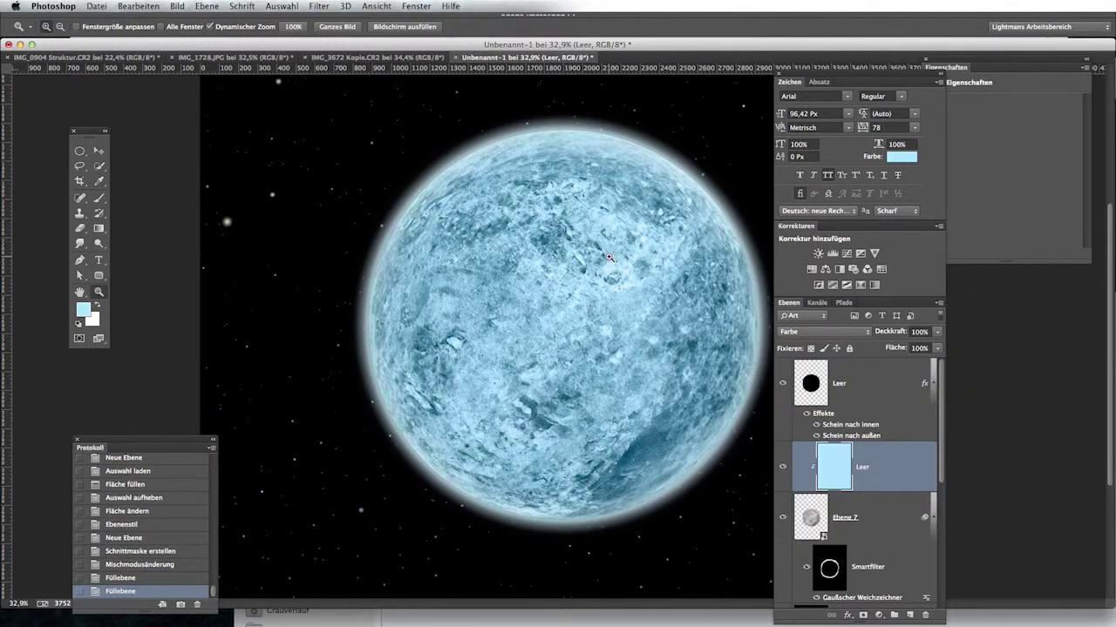
- Re-centre the planet in view and toggle the glow layer to compare
drag(649, 288, 638, 289)
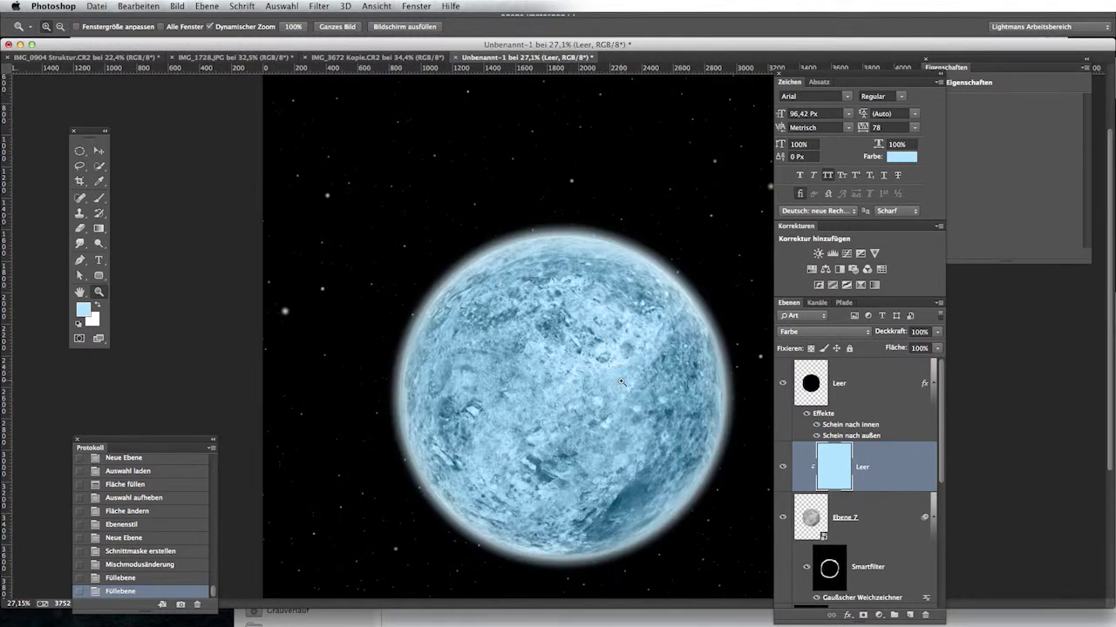
drag(621, 381, 598, 311)
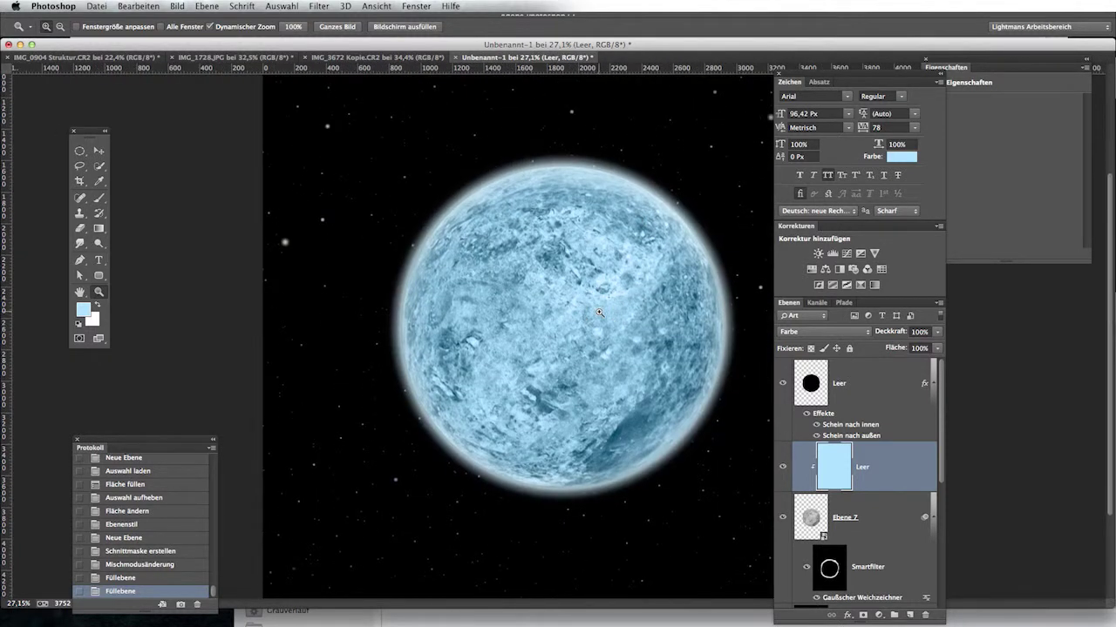
click(783, 385)
click(782, 386)
- Add empty layer Ebene 8 above Ebene 7, hide the Leer glow, and reset colours
click(874, 521)
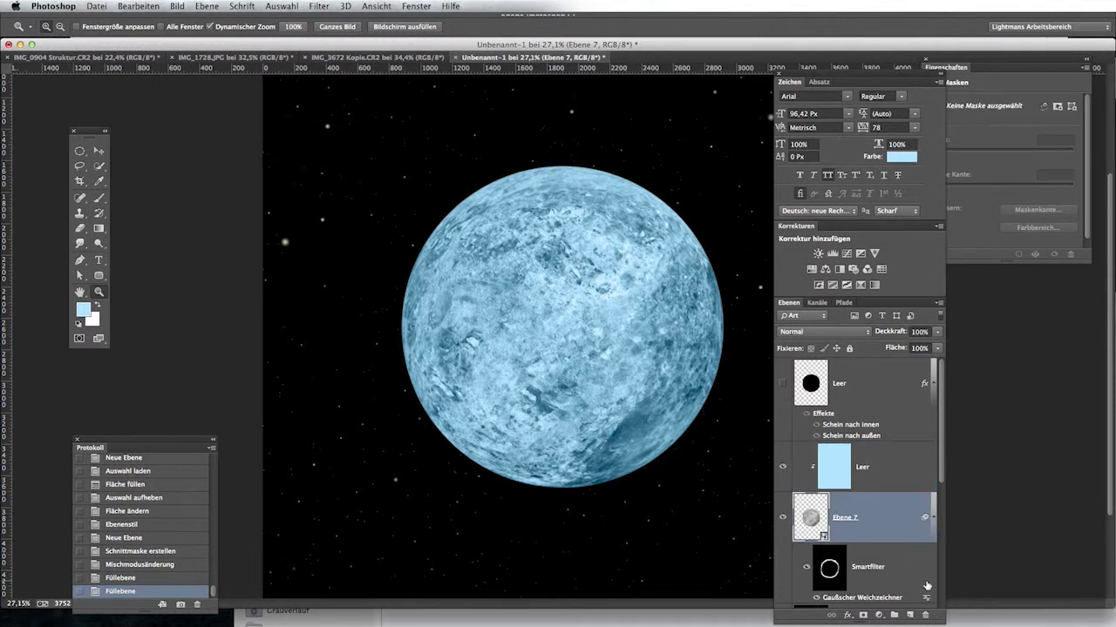
click(911, 614)
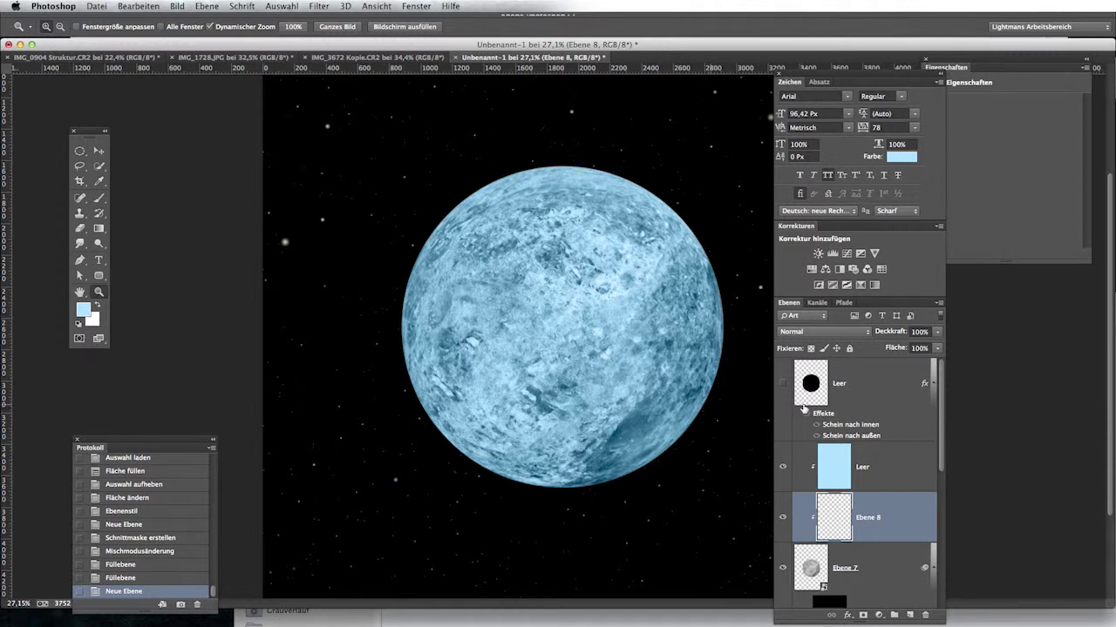
click(781, 386)
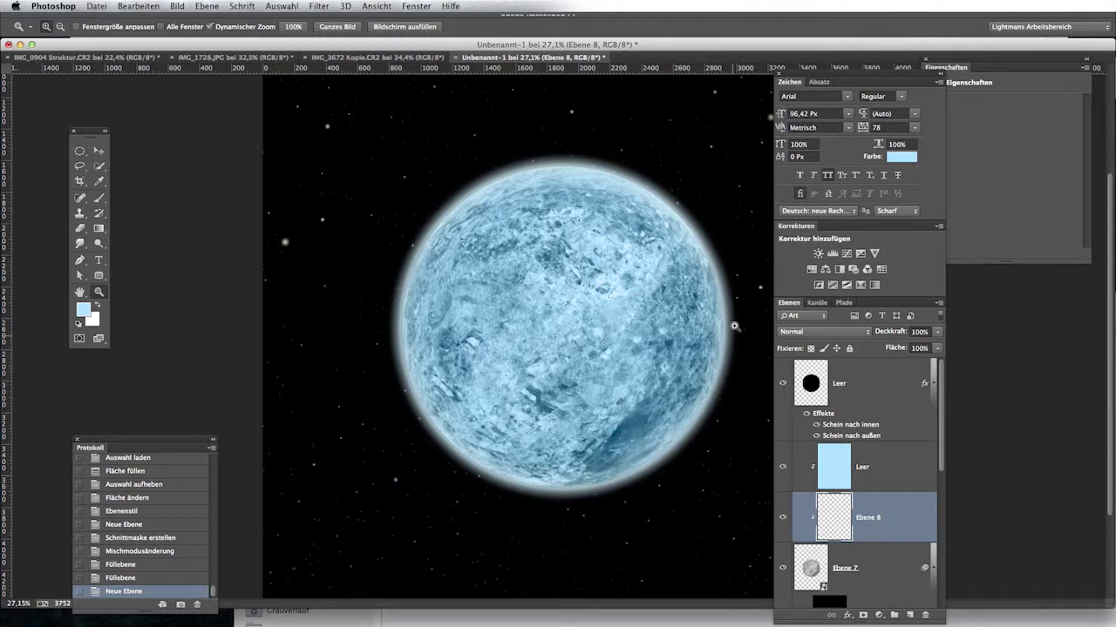
click(865, 384)
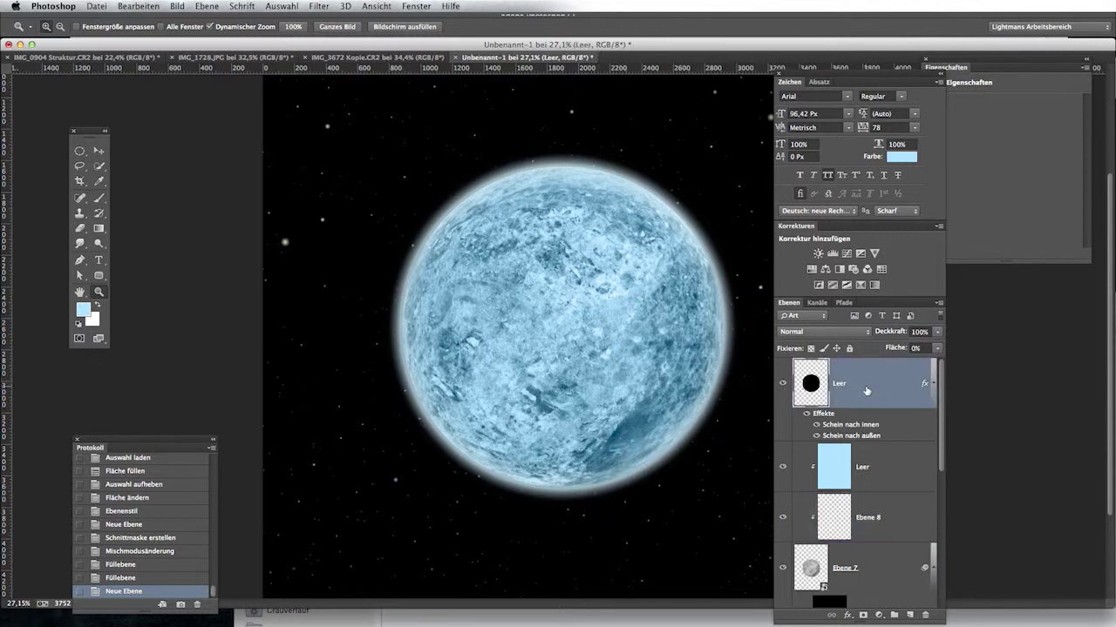
click(781, 386)
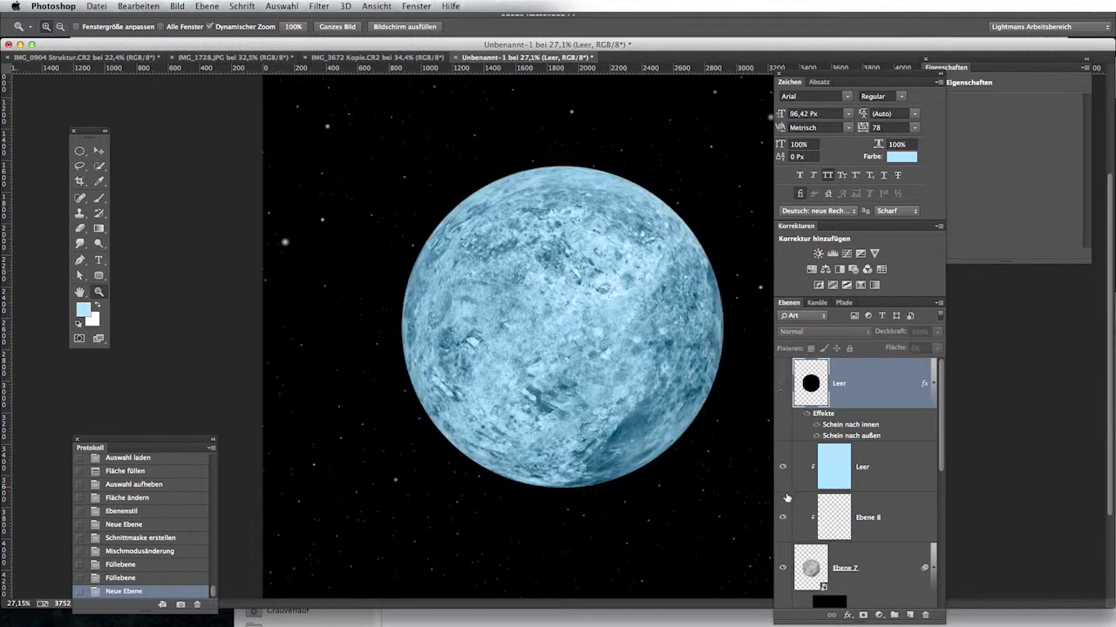
click(870, 513)
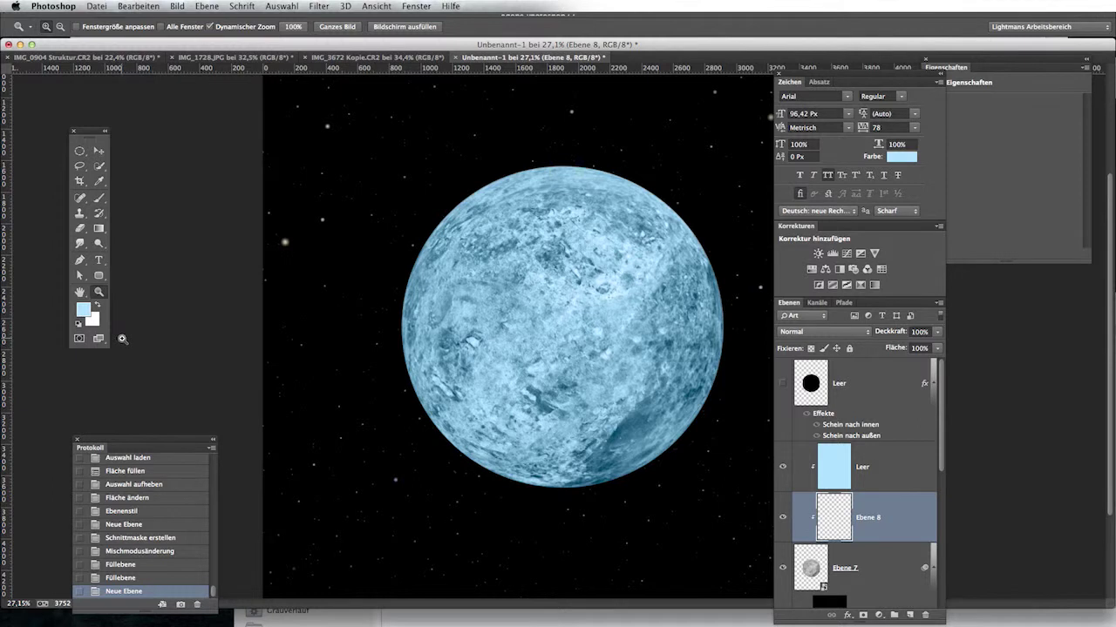
click(99, 308)
click(79, 325)
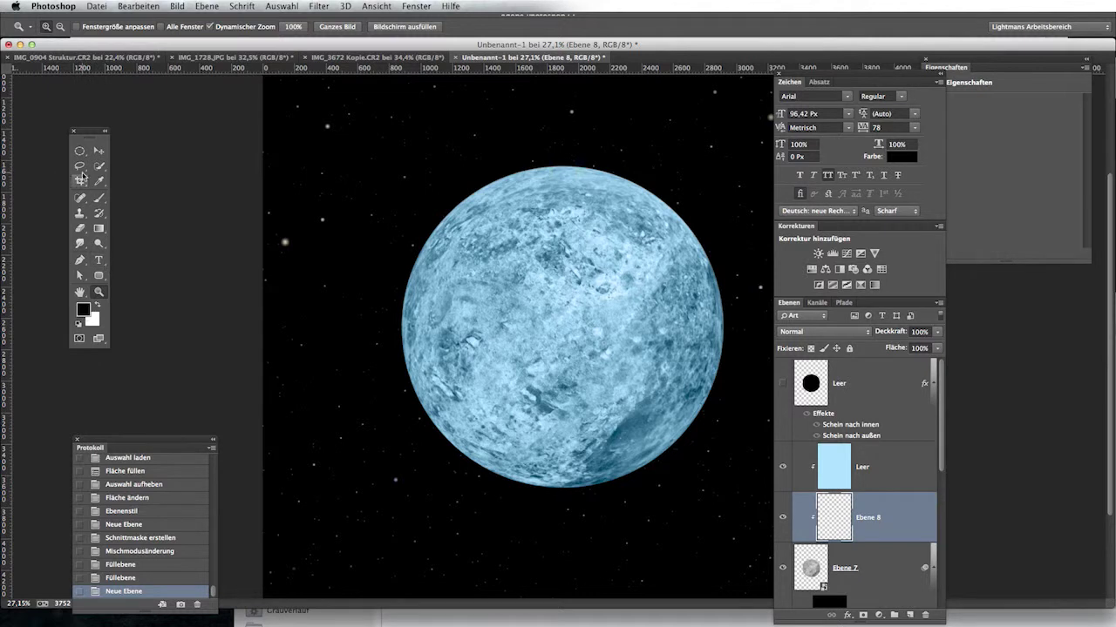
- Paint black shadow with a very large brush along the planet's right and lower edges
scroll(428, 241, down, 2)
scroll(428, 241, down, 2)
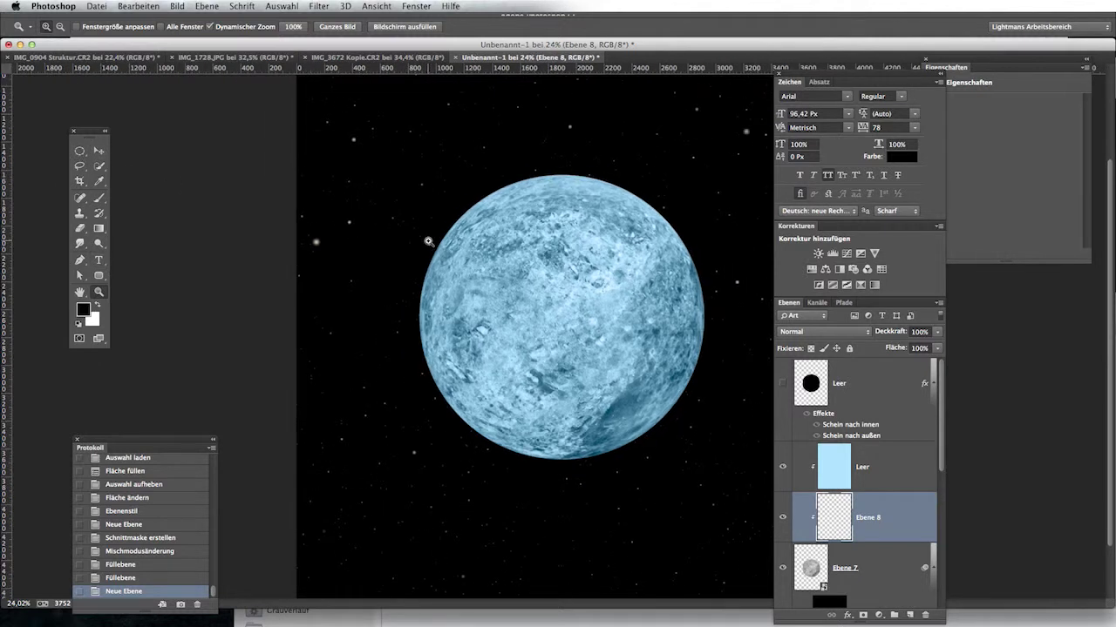
key(b)
drag(524, 297, 760, 323)
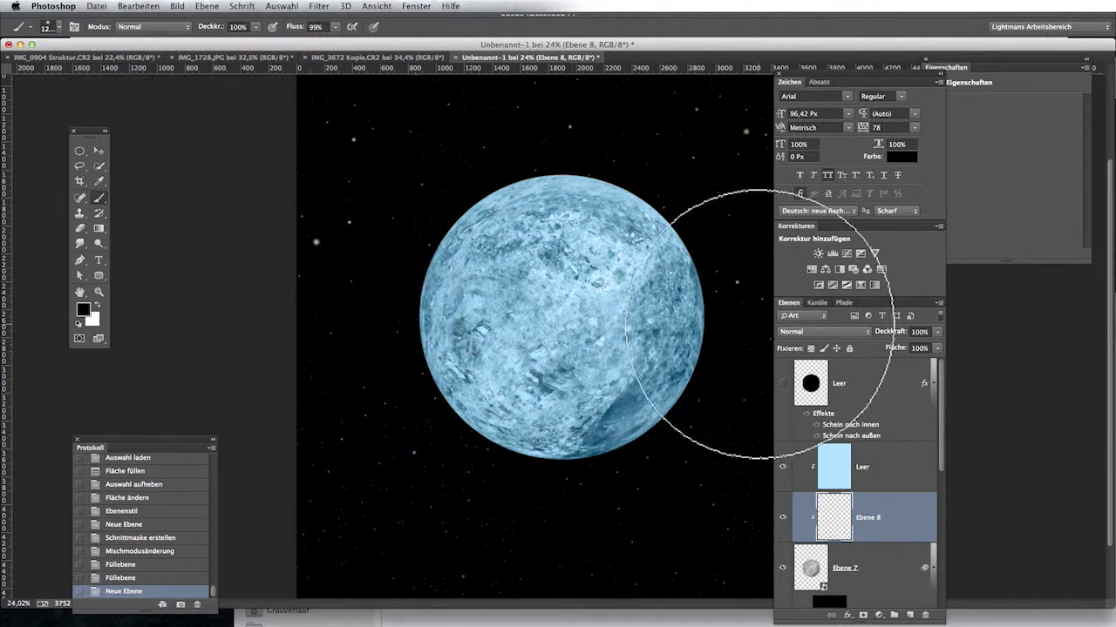
scroll(622, 298, down, 2)
key(ctrl+r)
mouse_move(723, 274)
mouse_down()
mouse_move(569, 445)
mouse_move(434, 455)
mouse_up()
drag(712, 259, 713, 337)
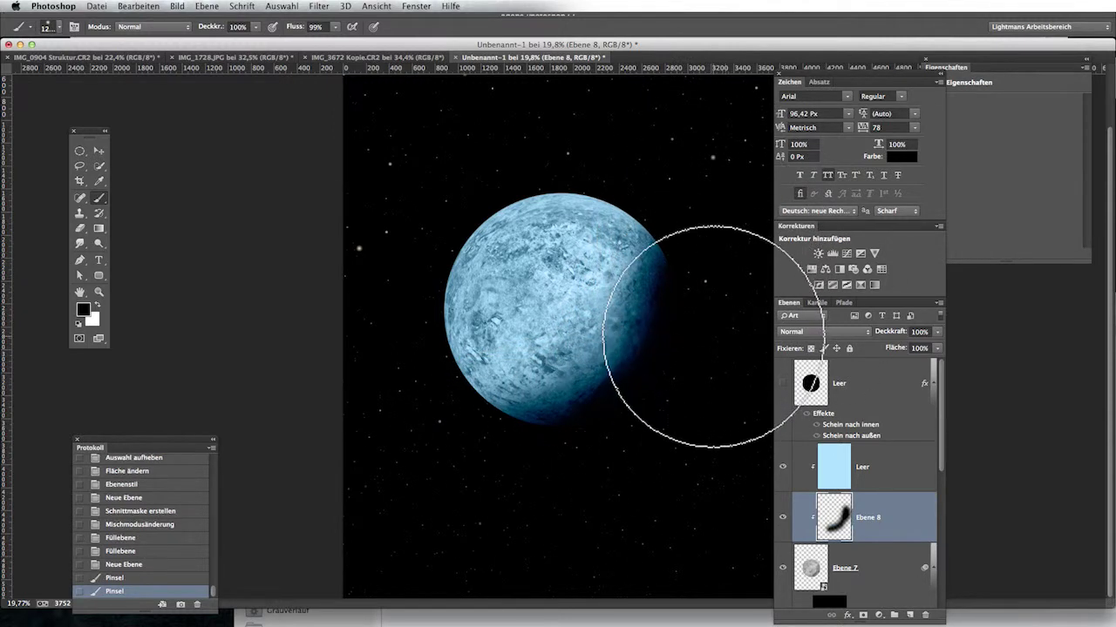
drag(660, 361, 610, 410)
drag(436, 498, 521, 478)
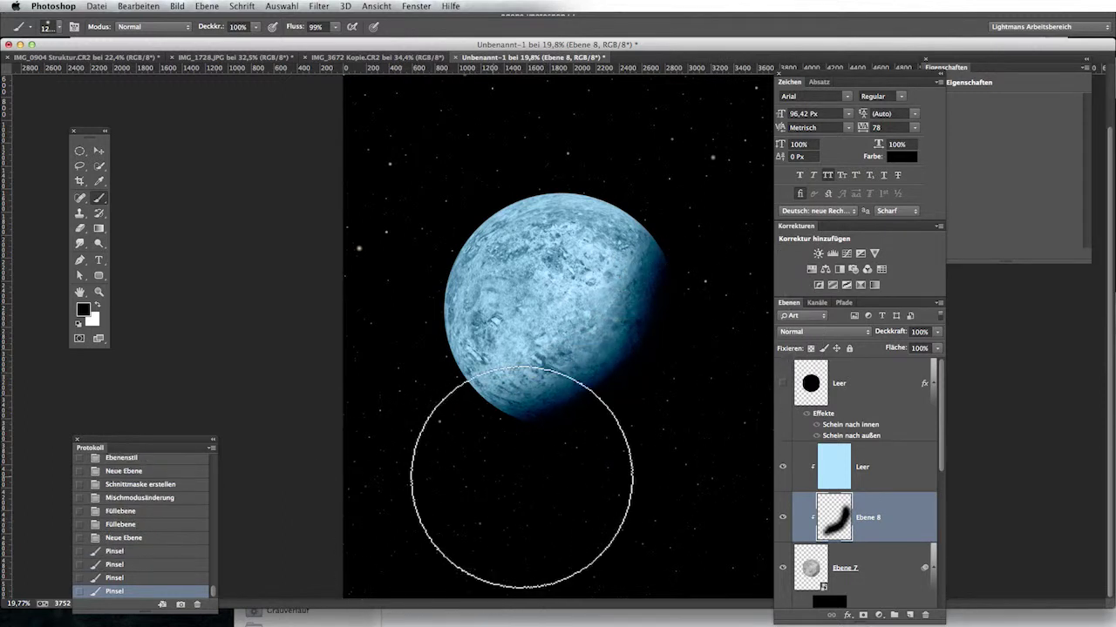
drag(635, 368, 662, 373)
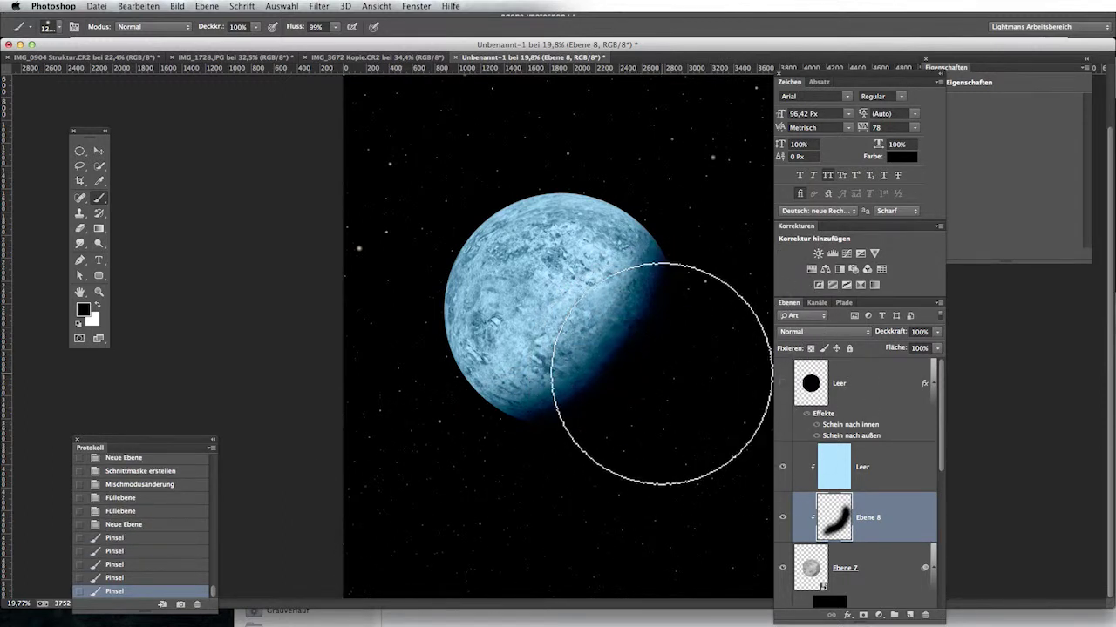
drag(605, 411, 511, 424)
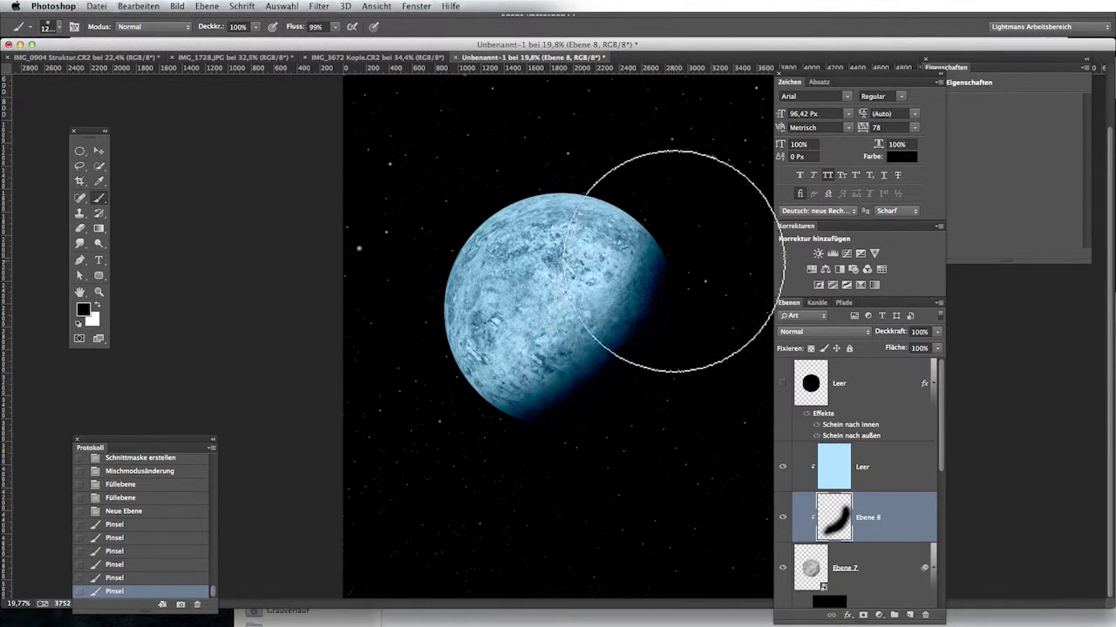
drag(676, 238, 685, 237)
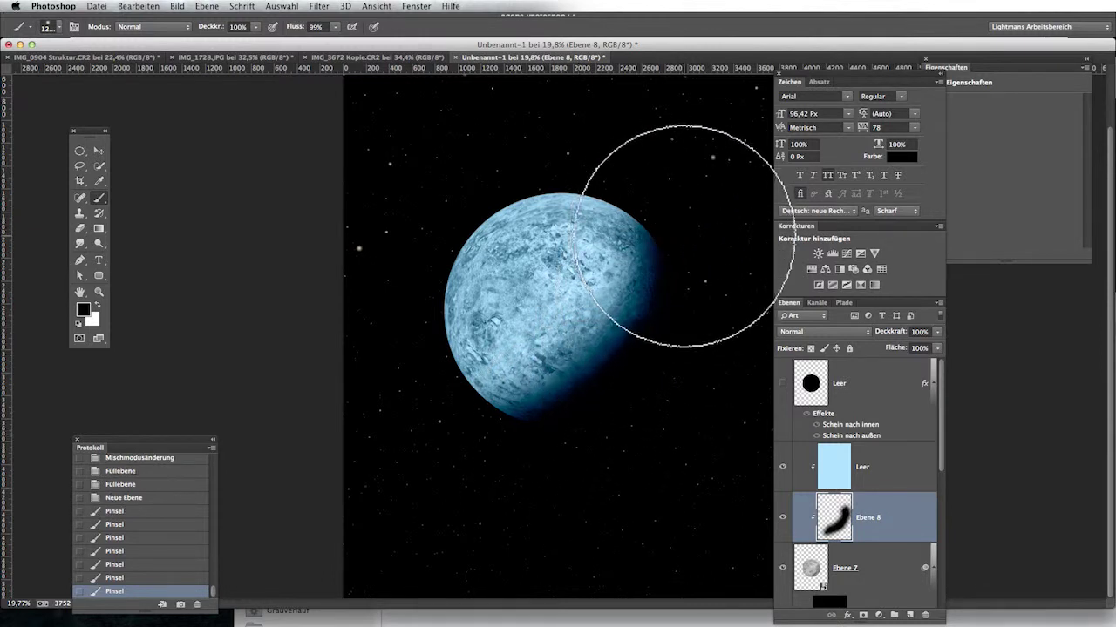
click(502, 440)
- Lower the shadow layer to 73% opacity and set the brush to 15% opacity, 24% flow
scroll(610, 462, down, 5)
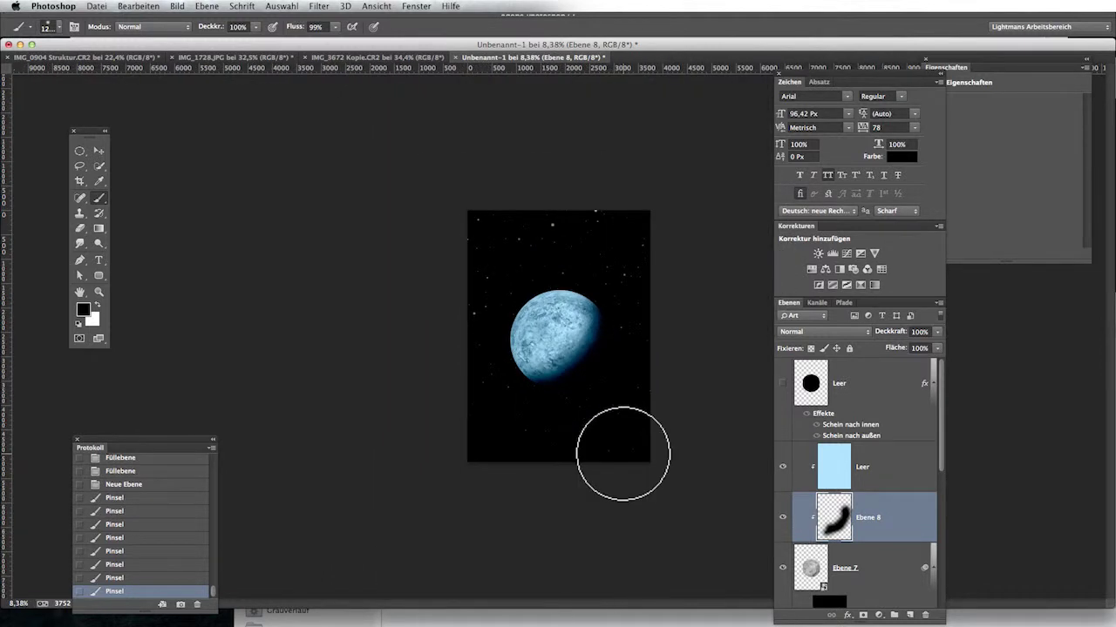
scroll(622, 454, up, 3)
scroll(616, 460, up, 2)
scroll(678, 455, down, 2)
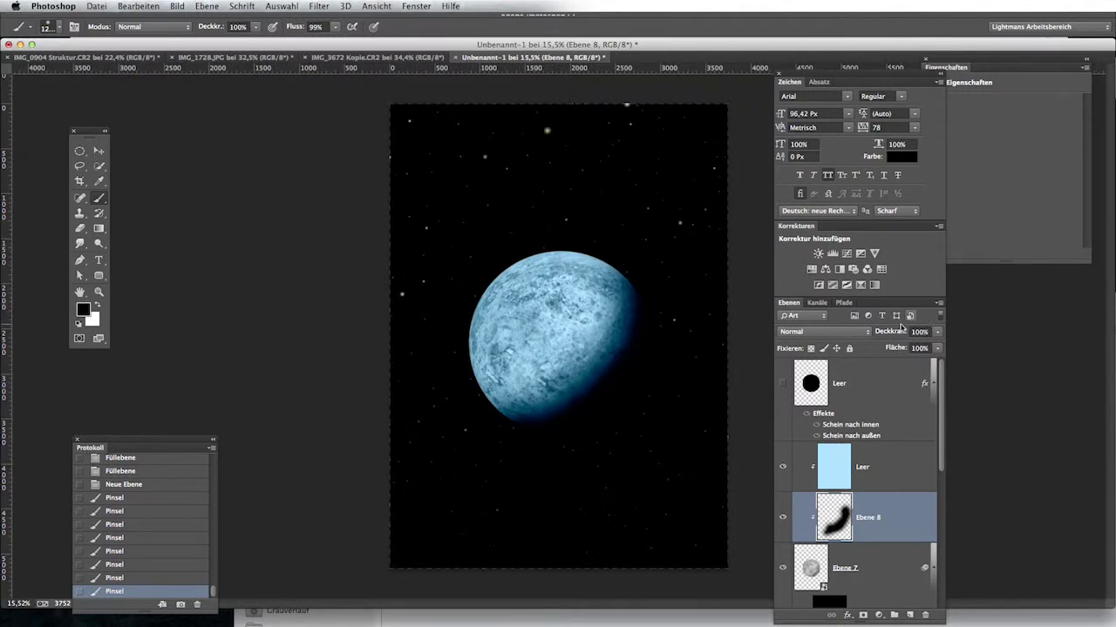
drag(894, 335, 887, 336)
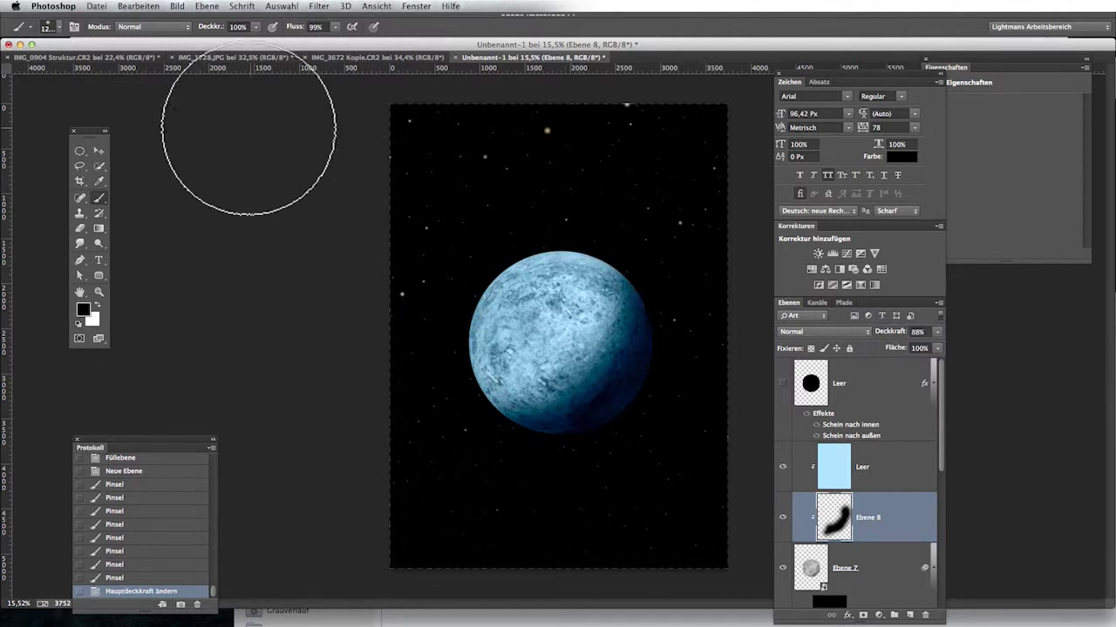
drag(205, 30, 195, 30)
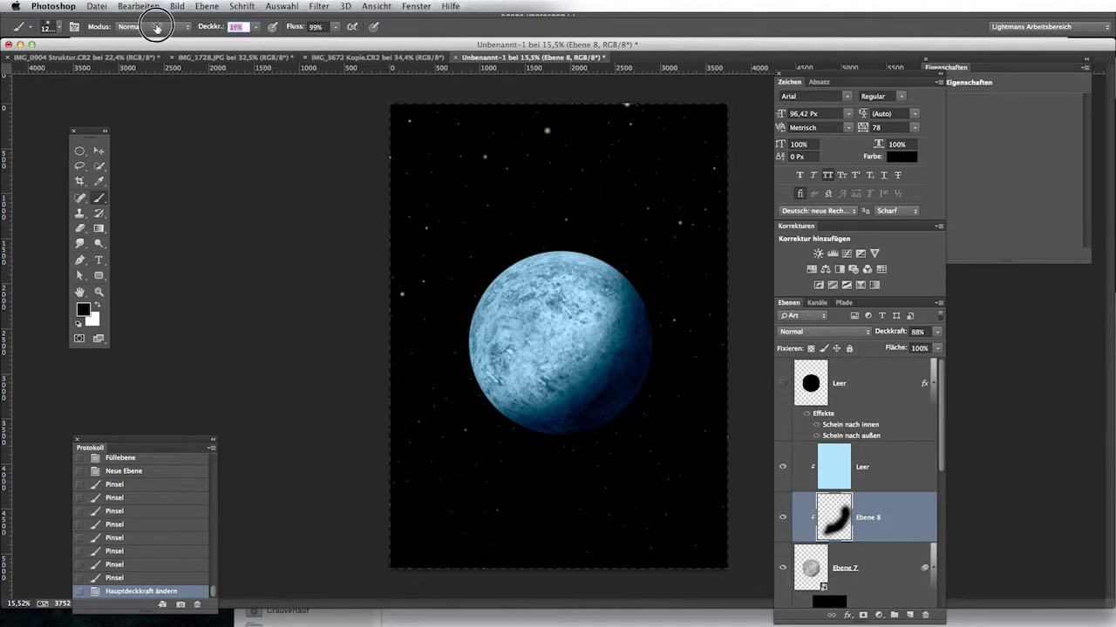
drag(298, 29, 234, 28)
- Build up soft shadow across the planet with 800 px then 500 px brushes
drag(595, 372, 580, 340)
key(bracketleft)
key(bracketleft)
key(bracketleft)
drag(611, 282, 518, 398)
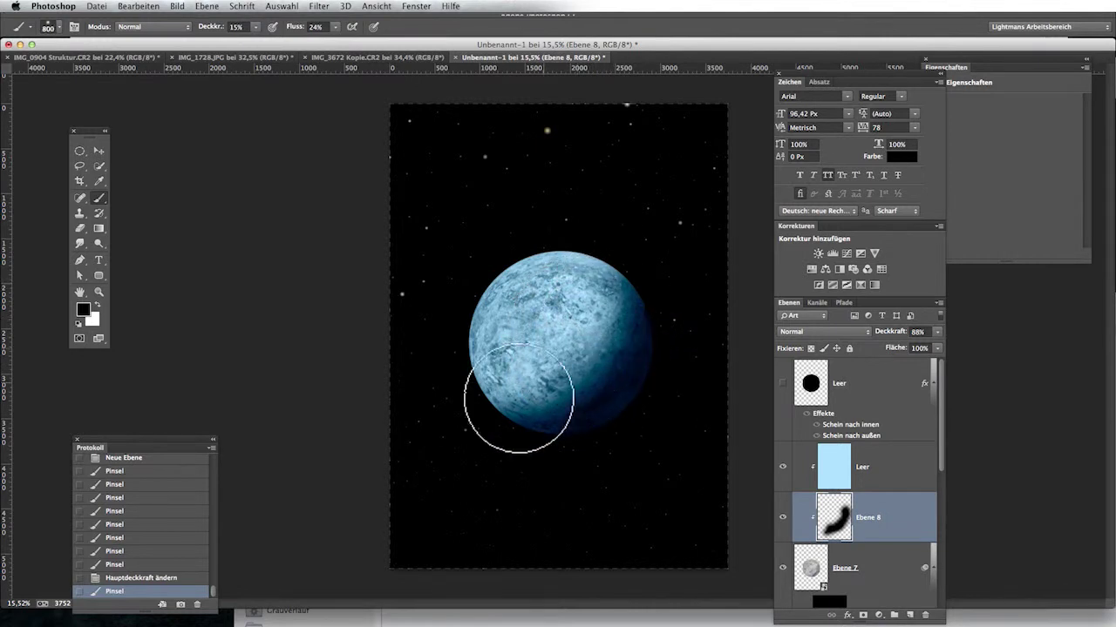
drag(593, 341, 597, 289)
mouse_move(596, 289)
mouse_down()
mouse_move(590, 273)
mouse_move(610, 246)
mouse_move(595, 295)
mouse_up()
mouse_move(594, 295)
mouse_down()
mouse_move(576, 340)
mouse_move(585, 336)
mouse_move(493, 399)
mouse_up()
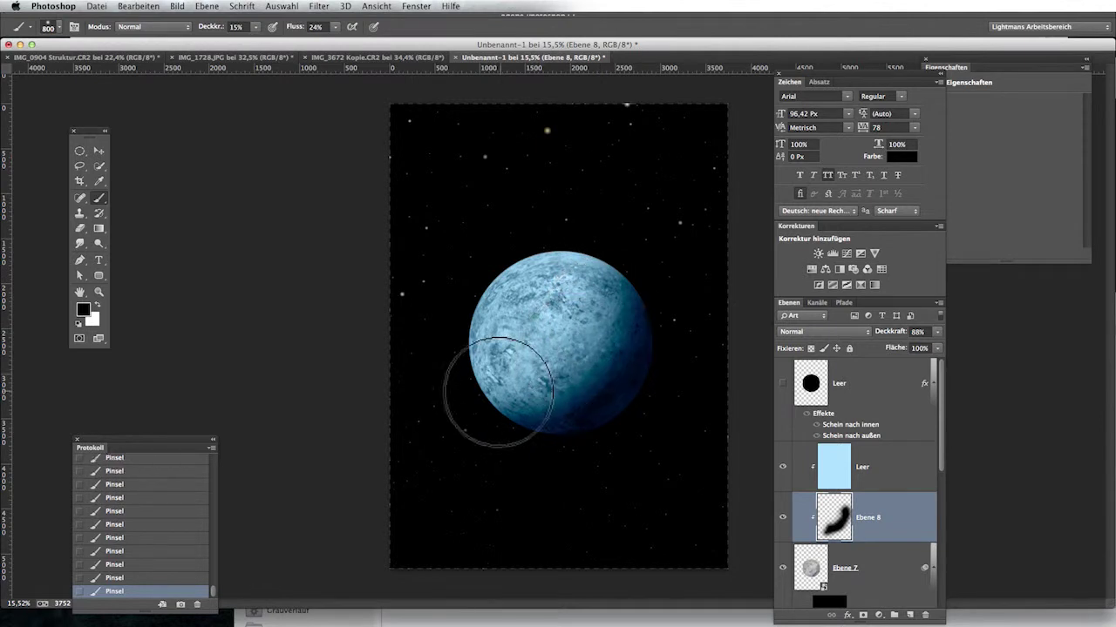
key(bracketleft)
mouse_move(569, 355)
mouse_down()
mouse_move(611, 312)
mouse_move(573, 363)
mouse_move(496, 401)
mouse_move(515, 429)
mouse_move(511, 441)
mouse_move(500, 434)
mouse_move(637, 410)
mouse_move(613, 426)
mouse_move(653, 379)
mouse_move(528, 428)
mouse_move(669, 358)
mouse_move(642, 324)
mouse_move(637, 274)
mouse_up()
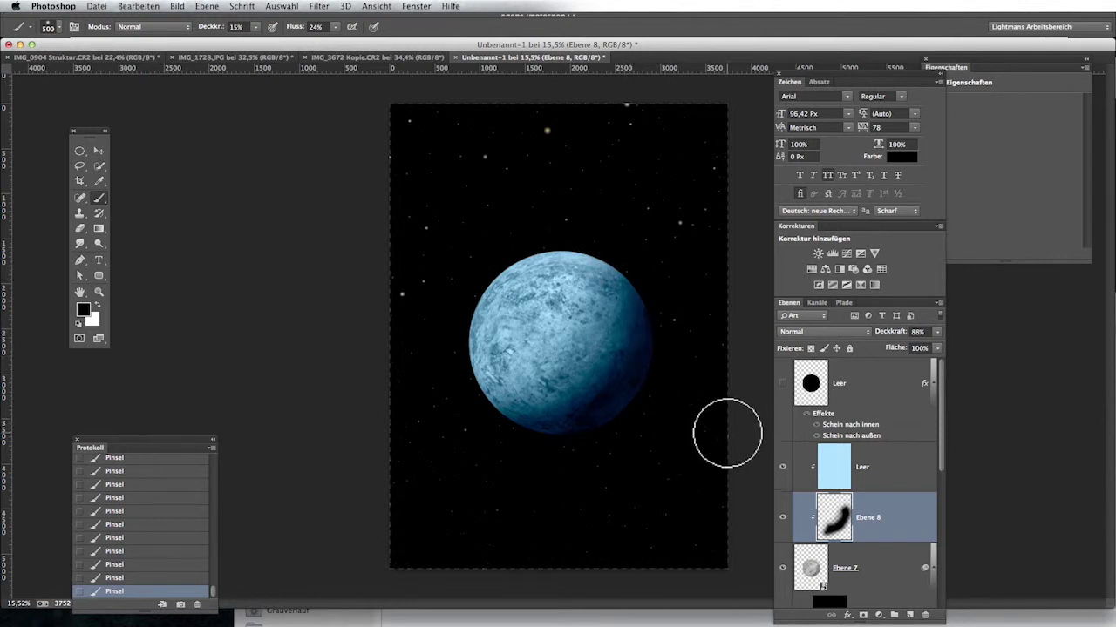
- Set the shadow layer opacity to 90% and add an empty layer Ebene 9
drag(878, 337, 882, 335)
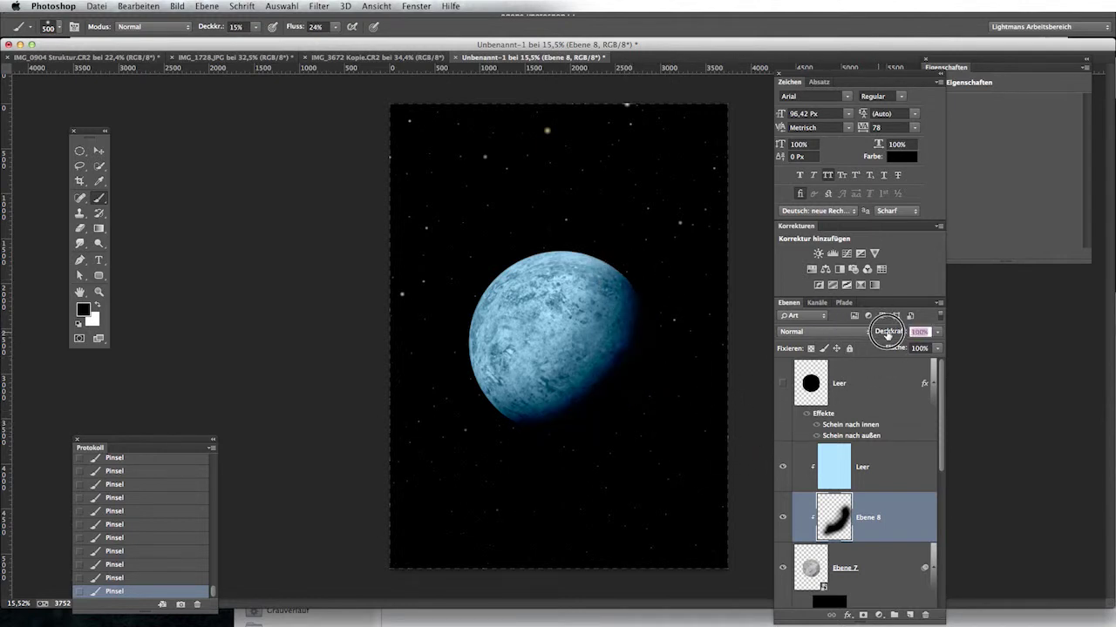
drag(881, 336, 882, 335)
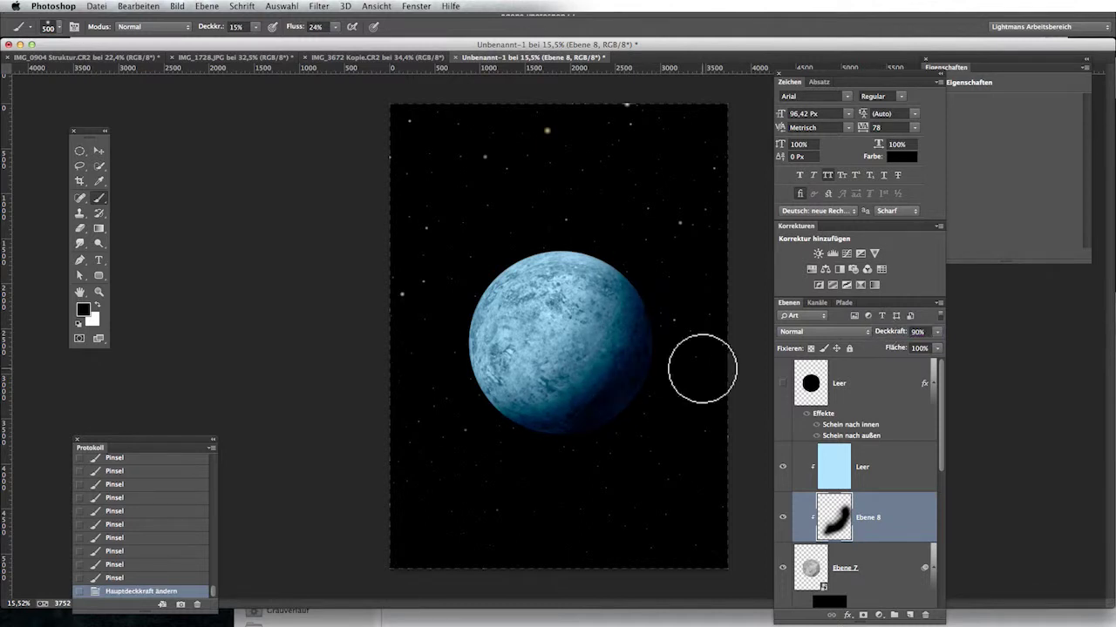
scroll(632, 381, down, 2)
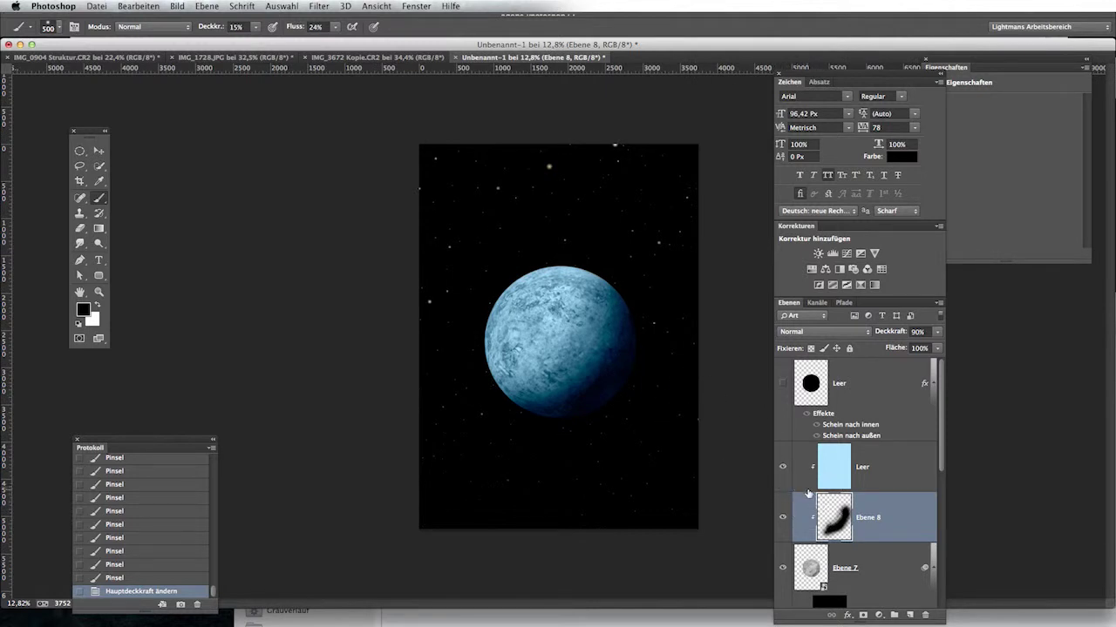
click(910, 616)
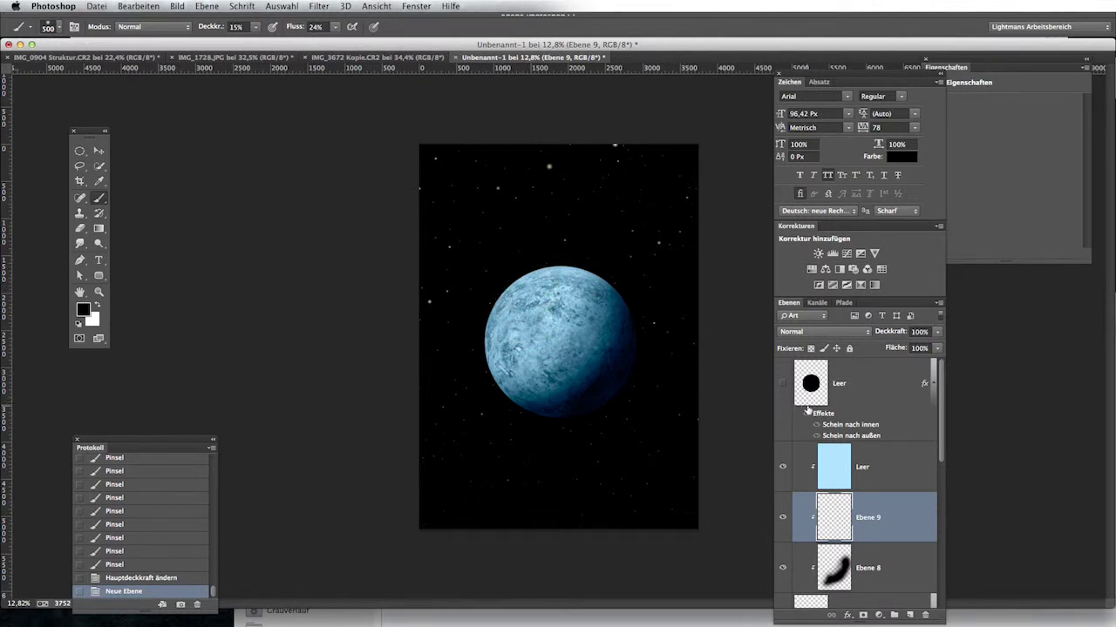
- Switch to white and dab a highlight on the planet's upper-left edge
scroll(807, 410, down, 5)
scroll(807, 410, up, 5)
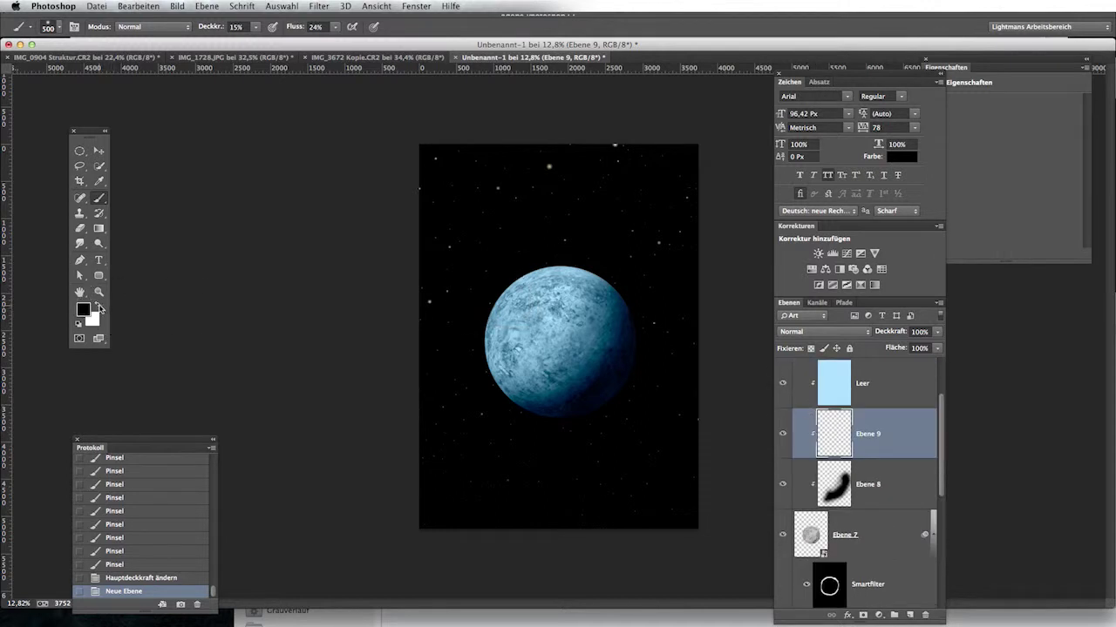
click(97, 307)
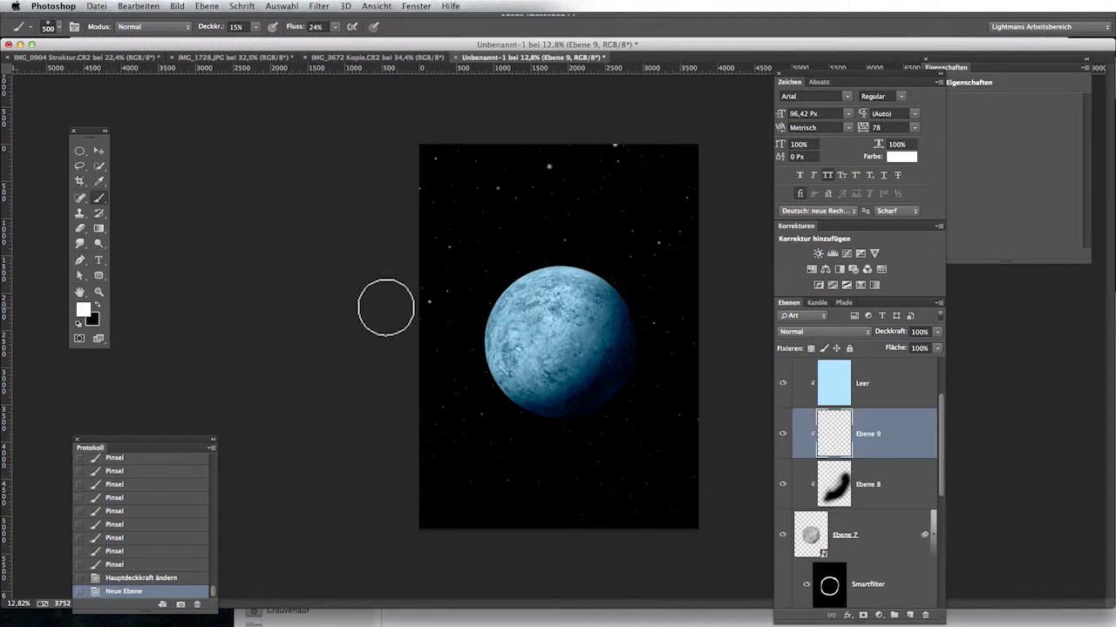
click(523, 279)
click(530, 261)
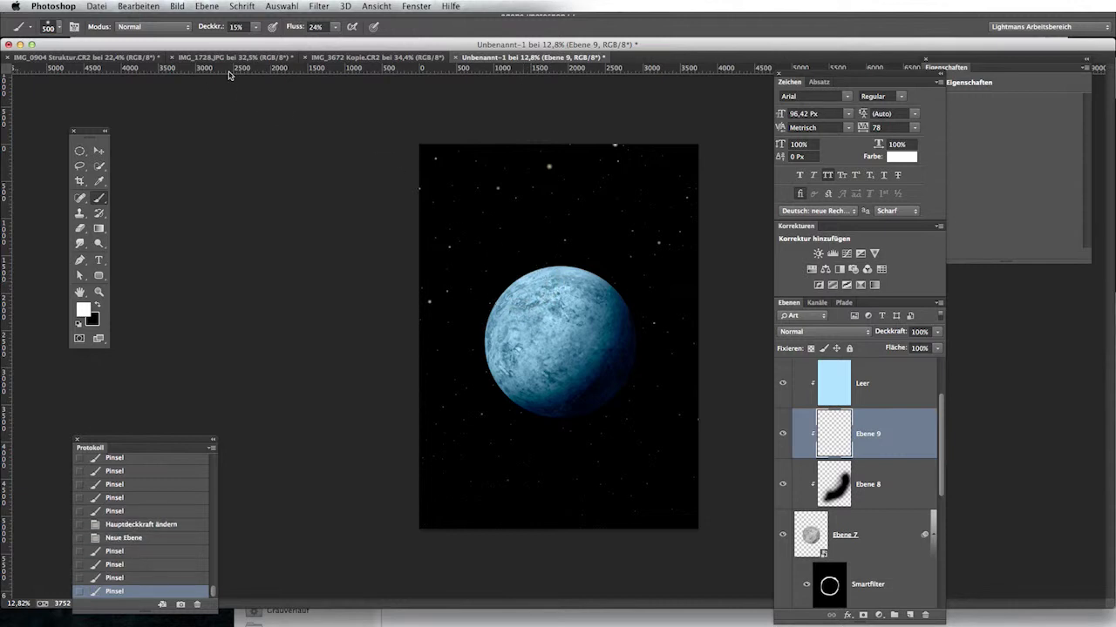
- Brighten the upper-left rim, top and left edges with white, then toggle the layer to compare
scroll(507, 306, up, 2)
click(501, 266)
click(492, 257)
click(500, 256)
click(527, 238)
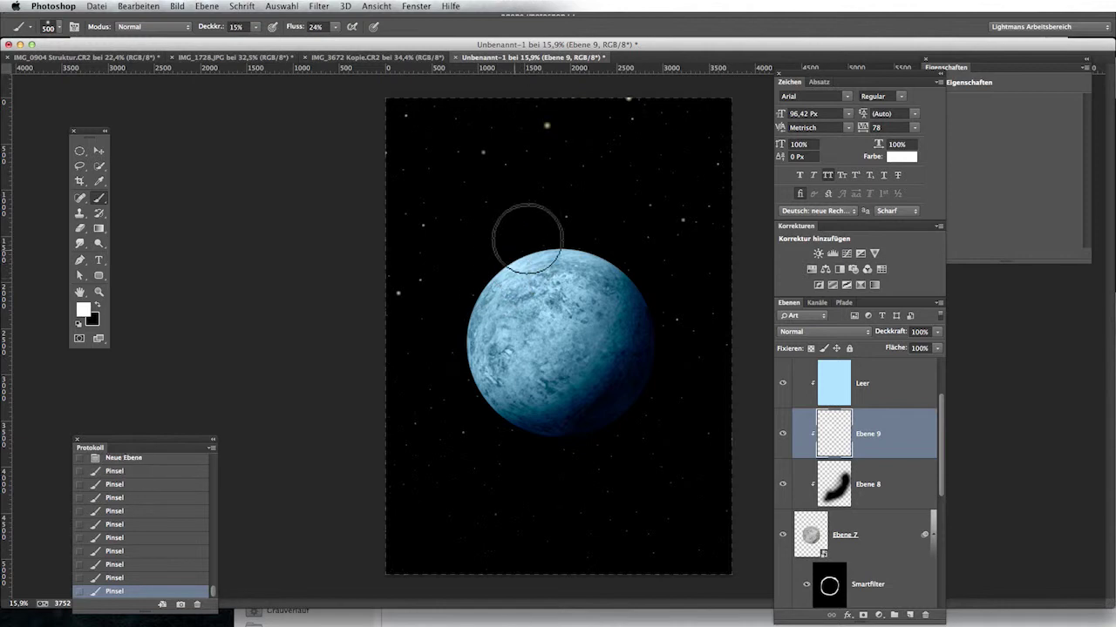
click(490, 310)
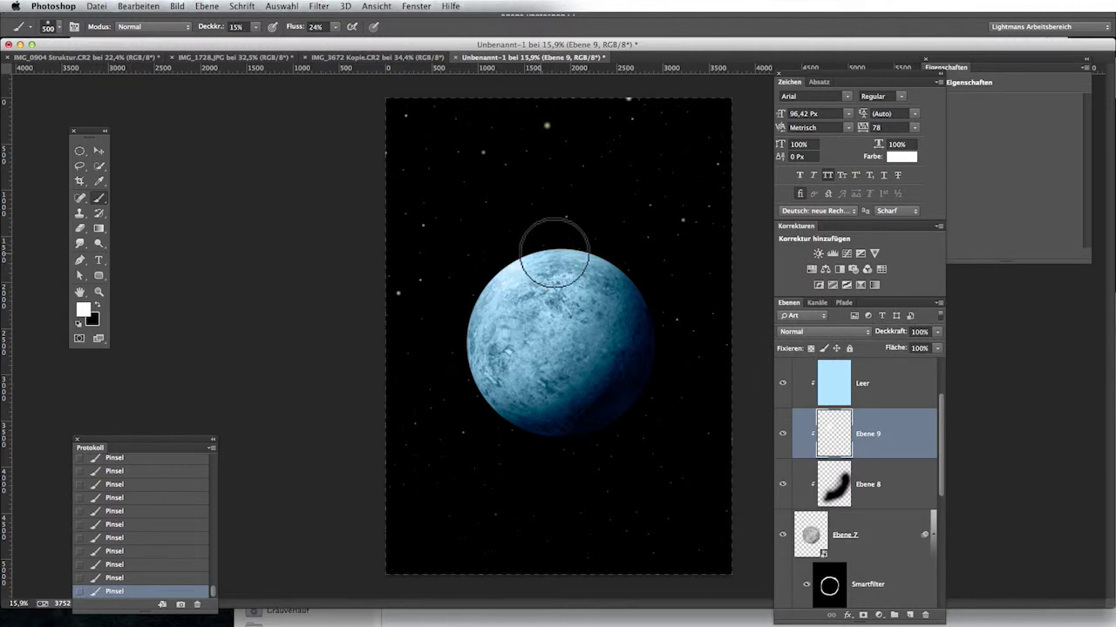
drag(554, 253, 555, 248)
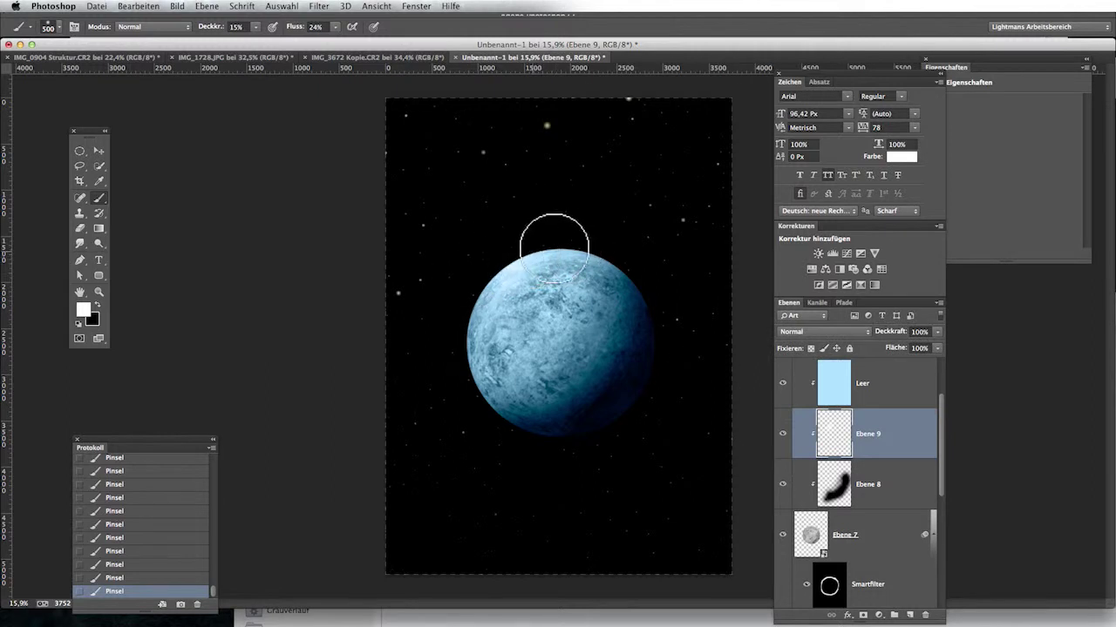
drag(497, 274, 480, 305)
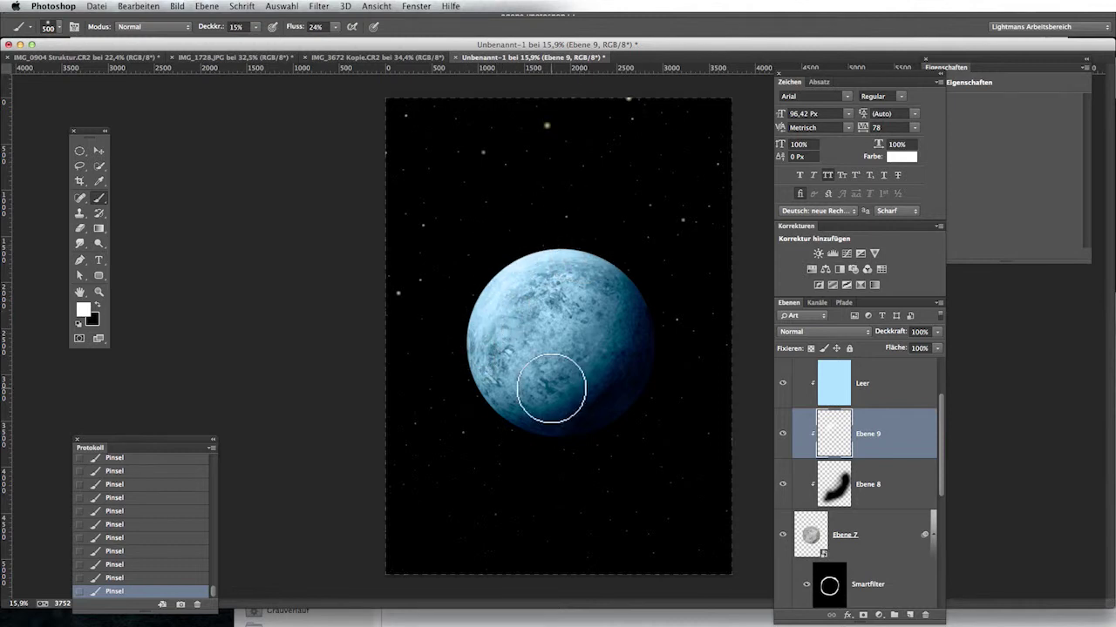
click(782, 435)
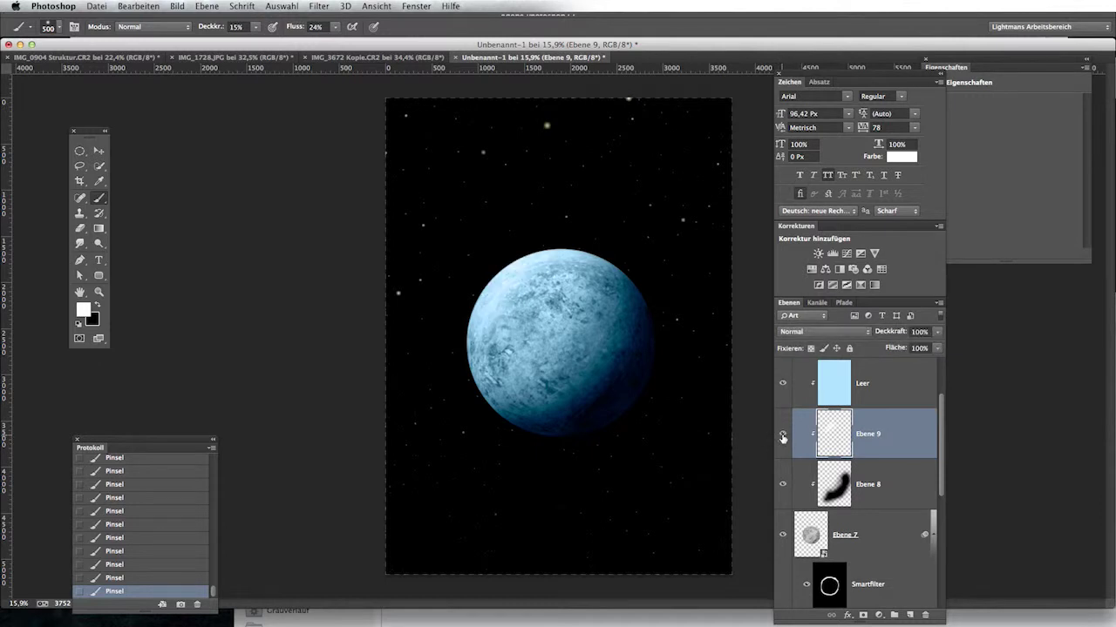
- Rotate the Ebene 9 highlight layer slightly with Free Transform and commit it
key(ctrl+t)
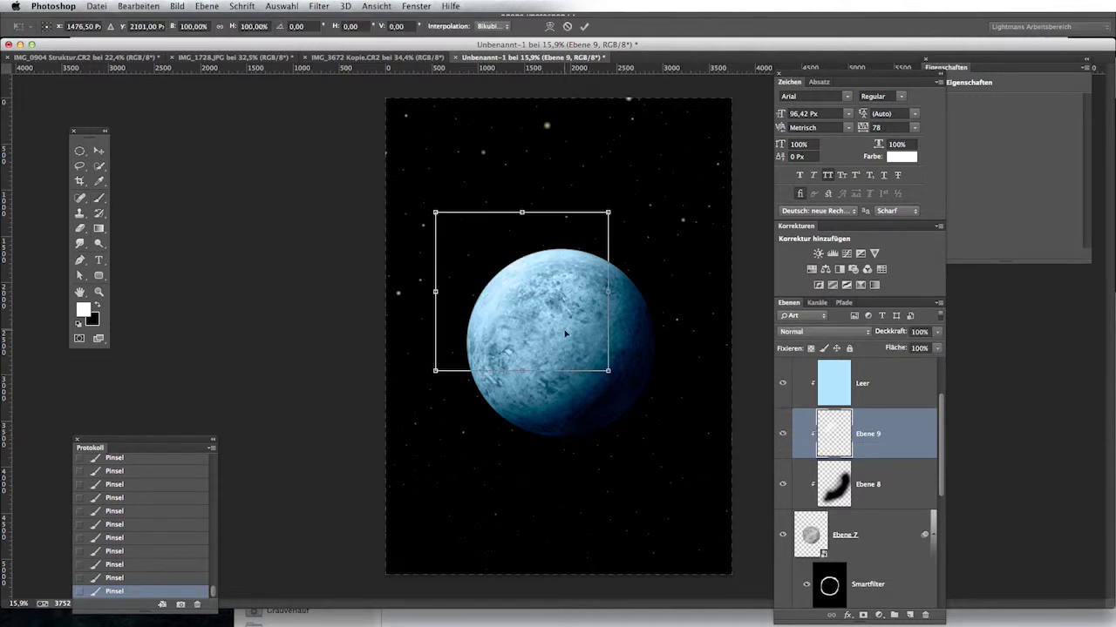
drag(524, 294, 523, 272)
drag(657, 194, 670, 197)
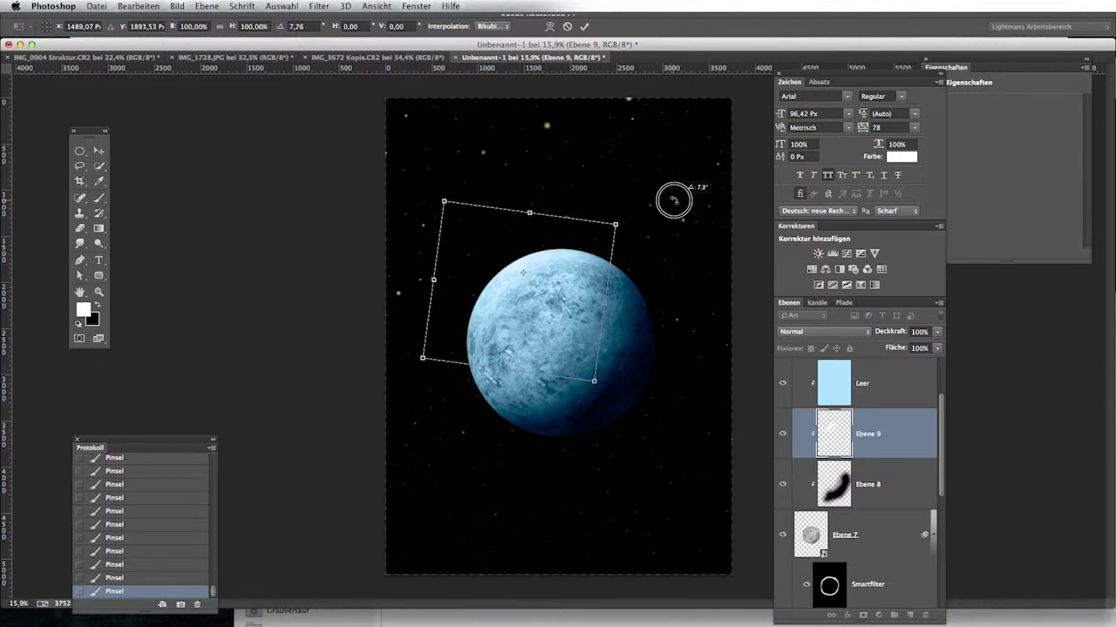
key(Return)
key(ctrl+minus)
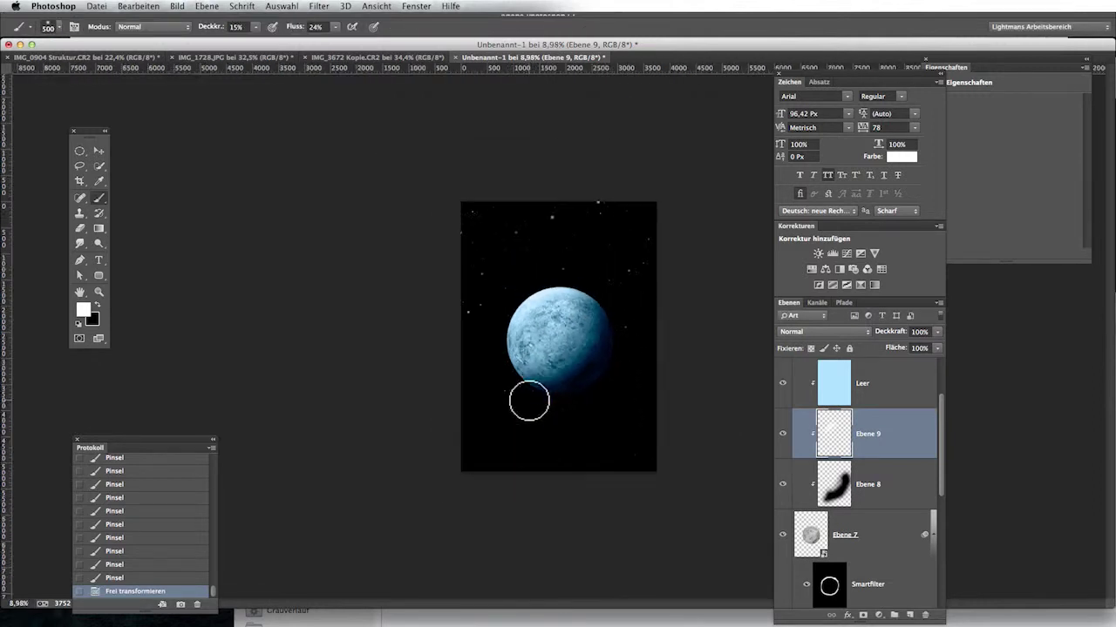
key(ctrl+plus)
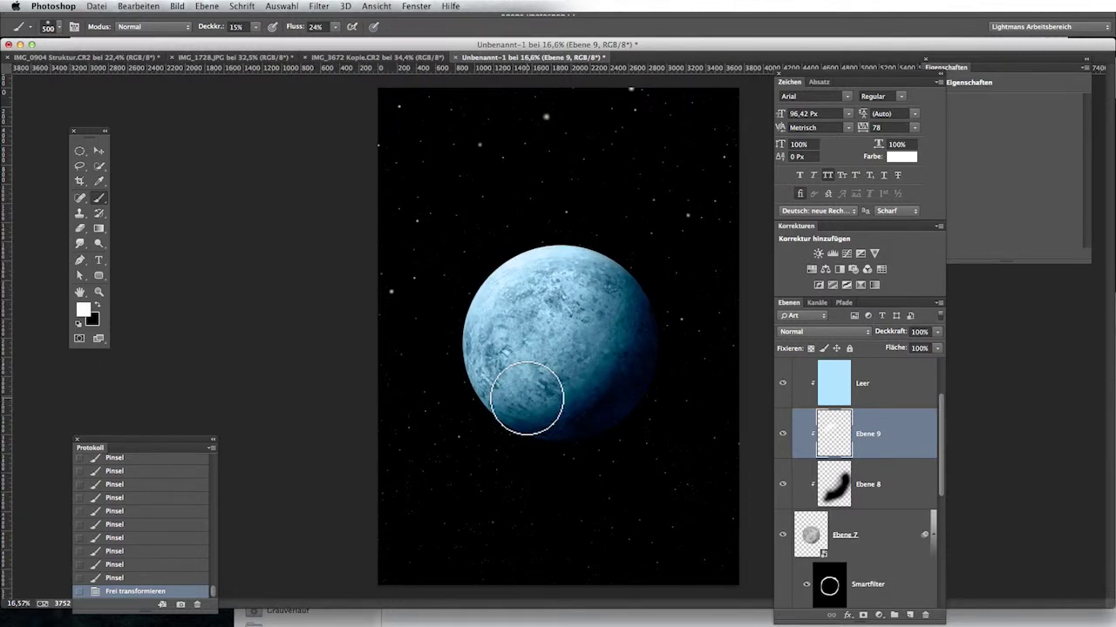
- Make the hidden Leer glow layer visible again and select it
scroll(840, 439, up, 2)
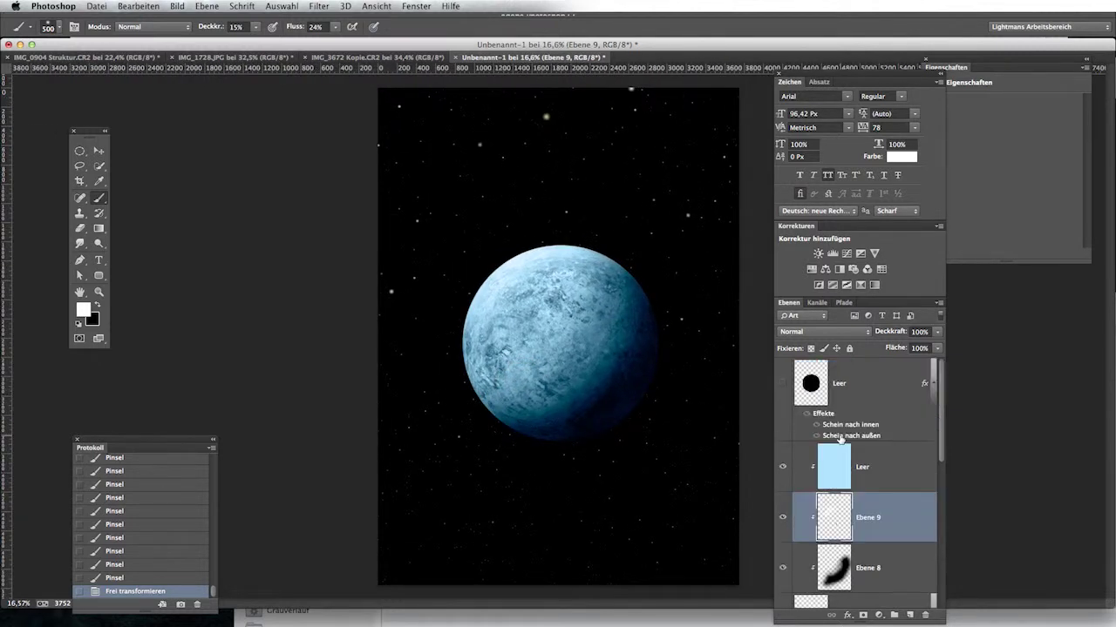
click(782, 383)
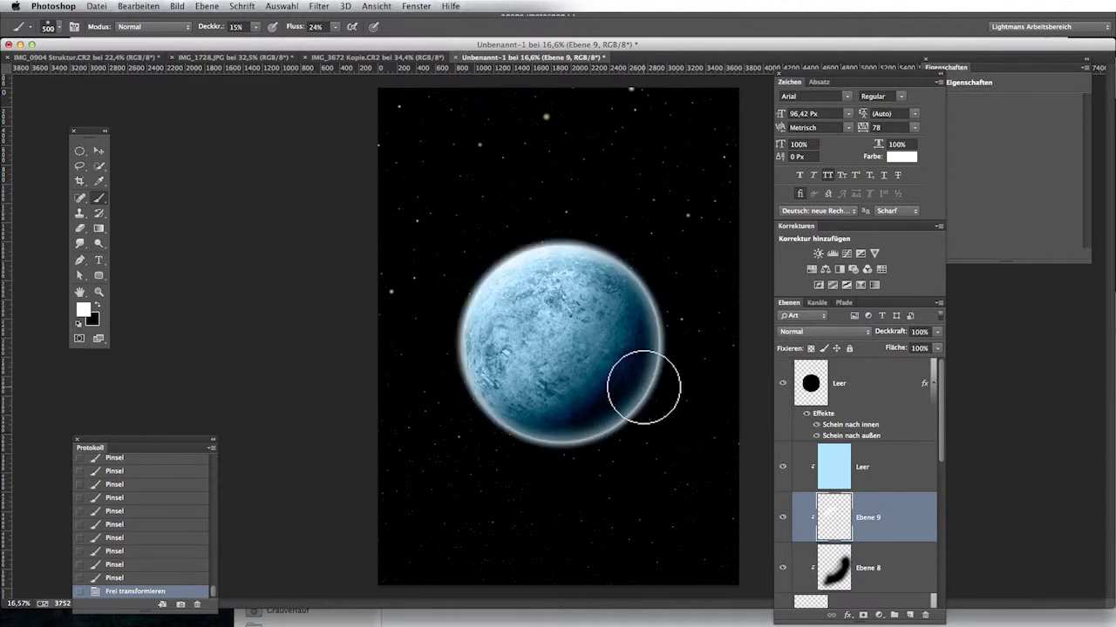
scroll(642, 387, down, 5)
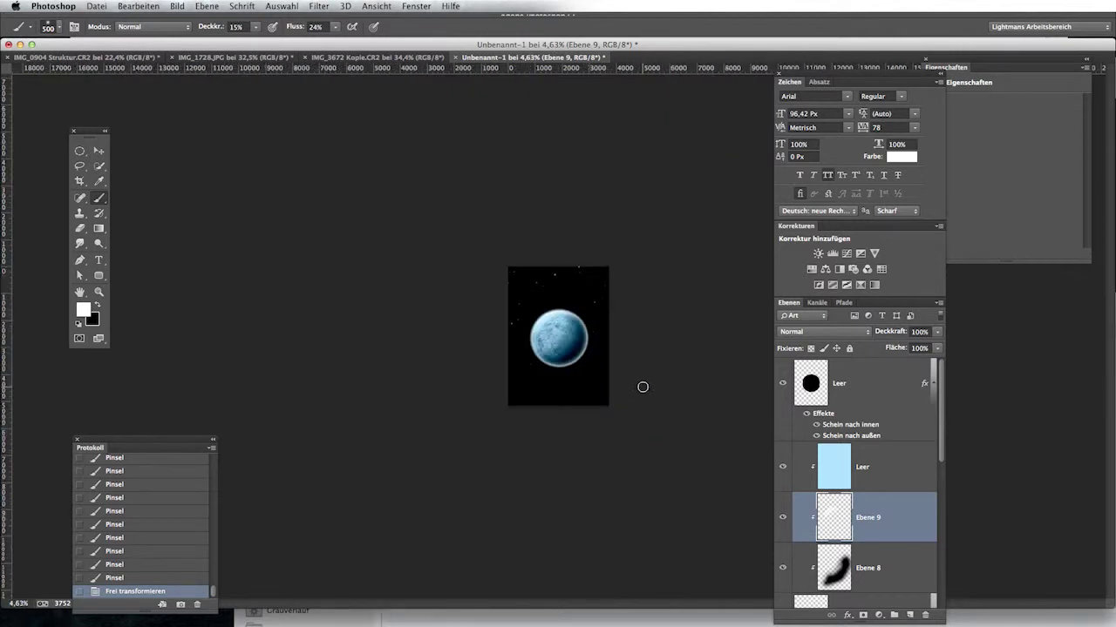
scroll(582, 348, up, 1)
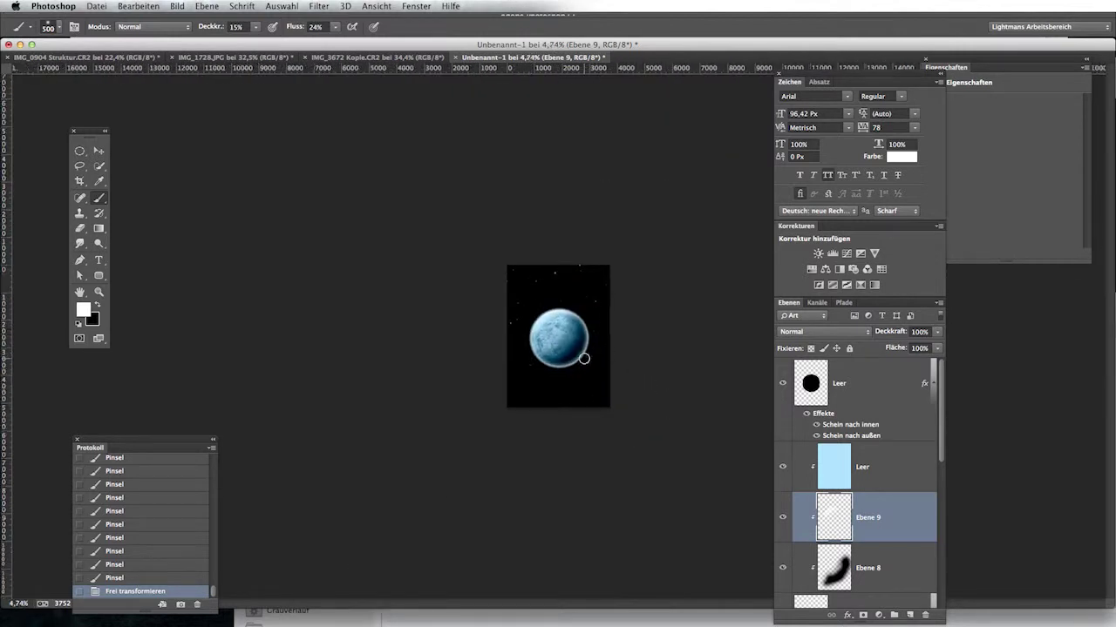
scroll(579, 350, up, 2)
scroll(580, 358, up, 2)
scroll(650, 344, up, 1)
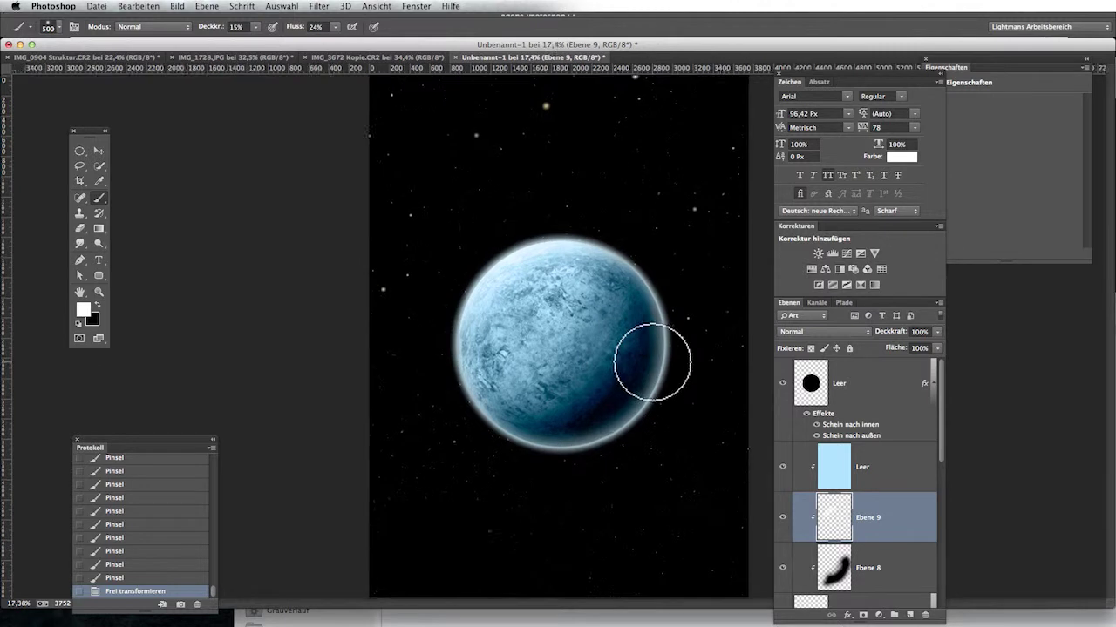
click(864, 382)
- Rasterize the Leer layer style (Ebenenstil rastern), add a white layer mask, and switch to black
right_click(875, 381)
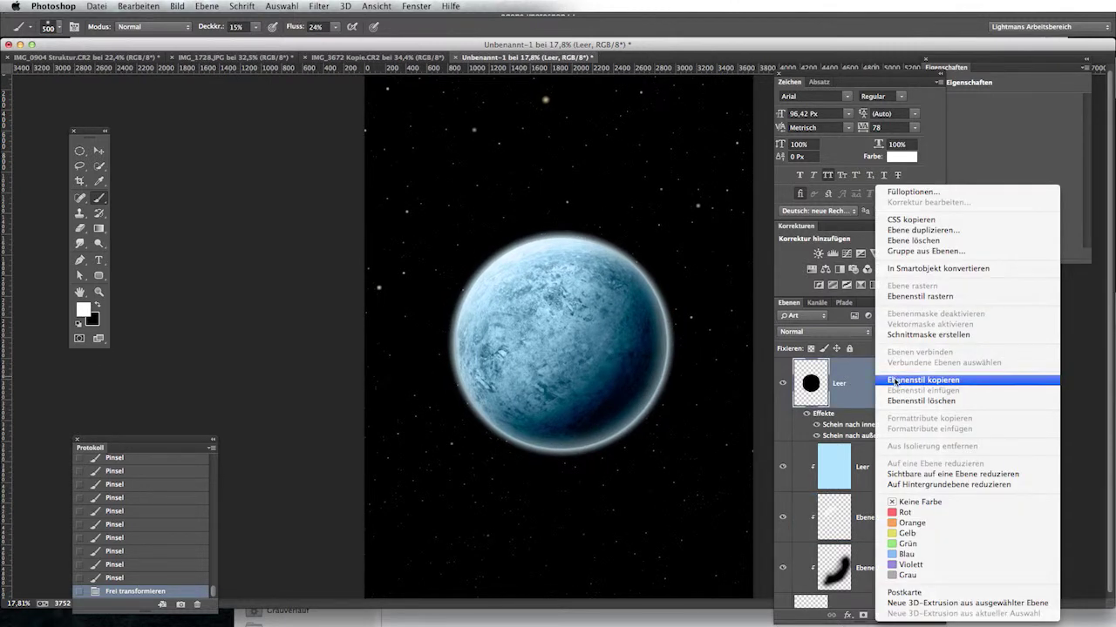
click(906, 297)
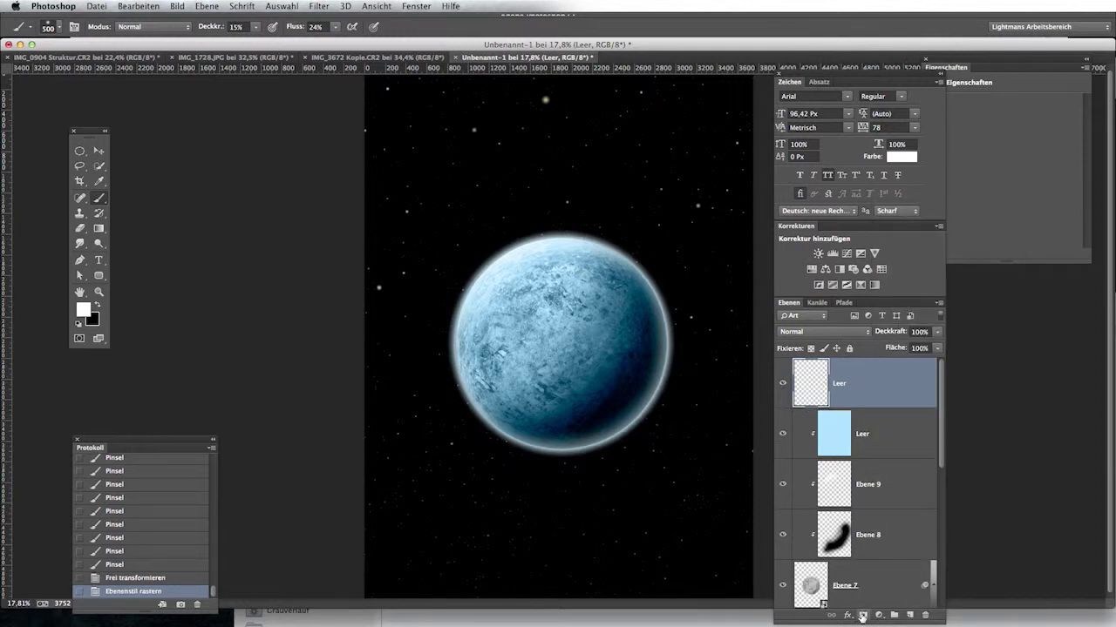
click(862, 616)
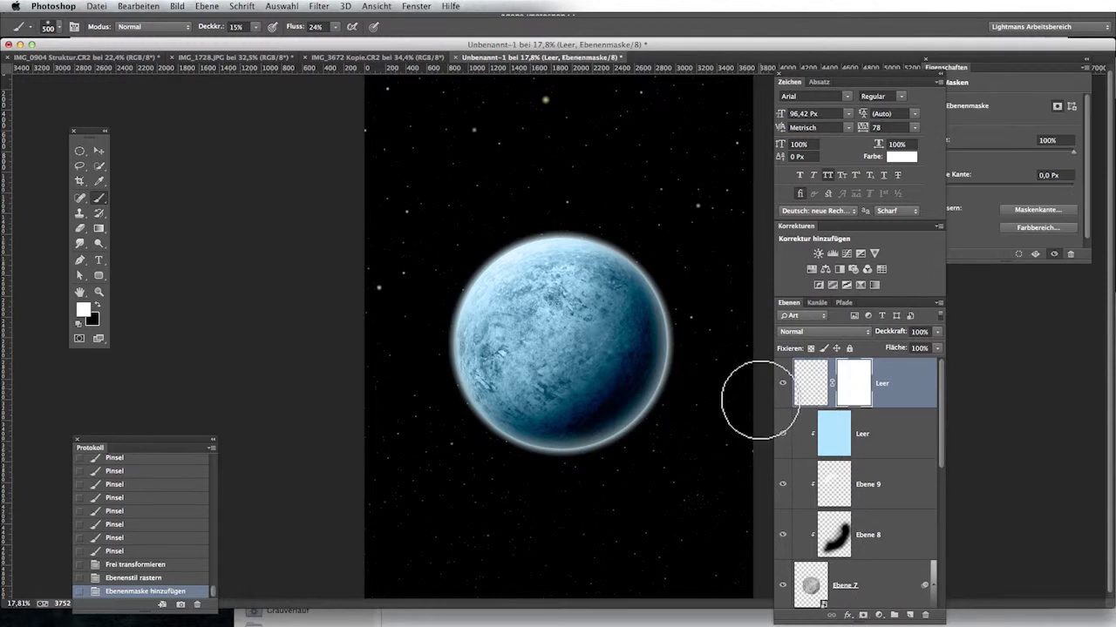
key(x)
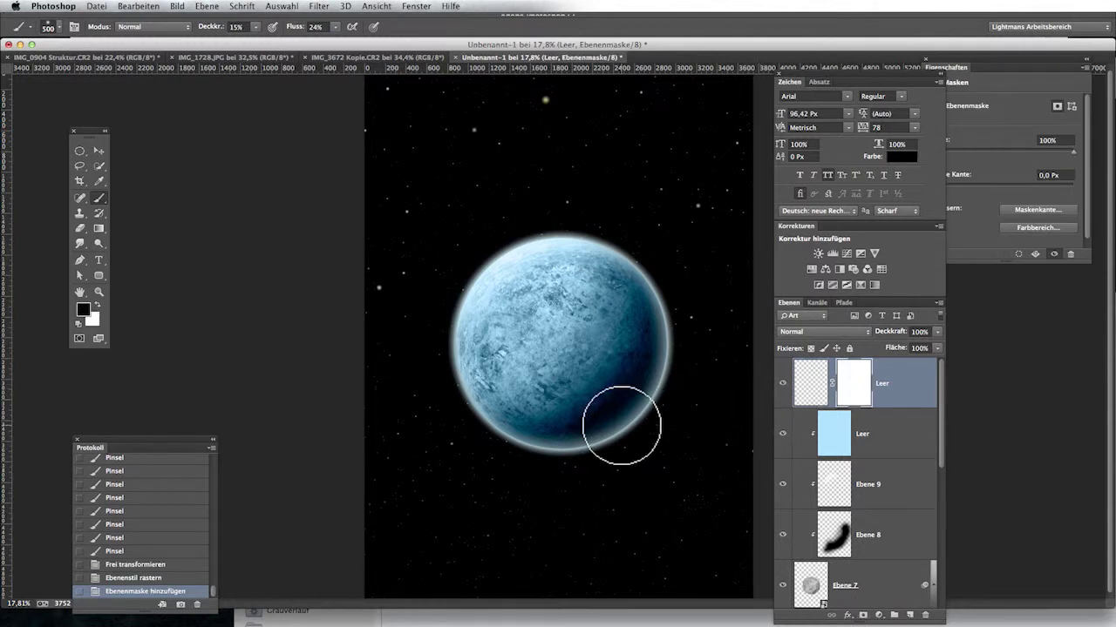
- Paint black on the mask at 100% opacity and flow, hiding glow along the lower-right rim
click(648, 407)
click(238, 27)
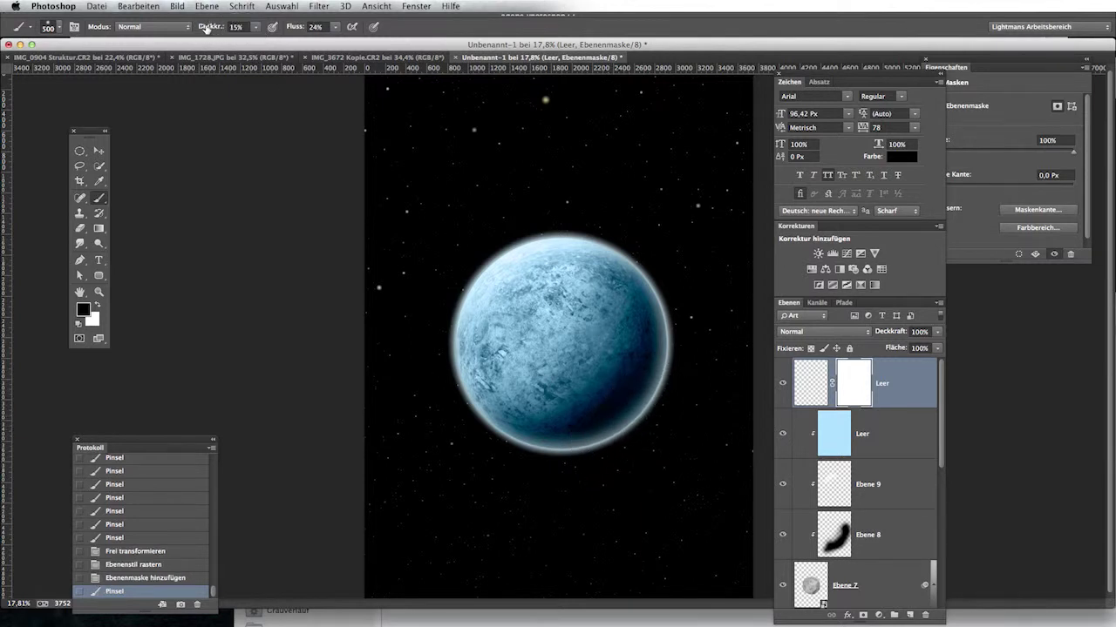
drag(206, 28, 376, 22)
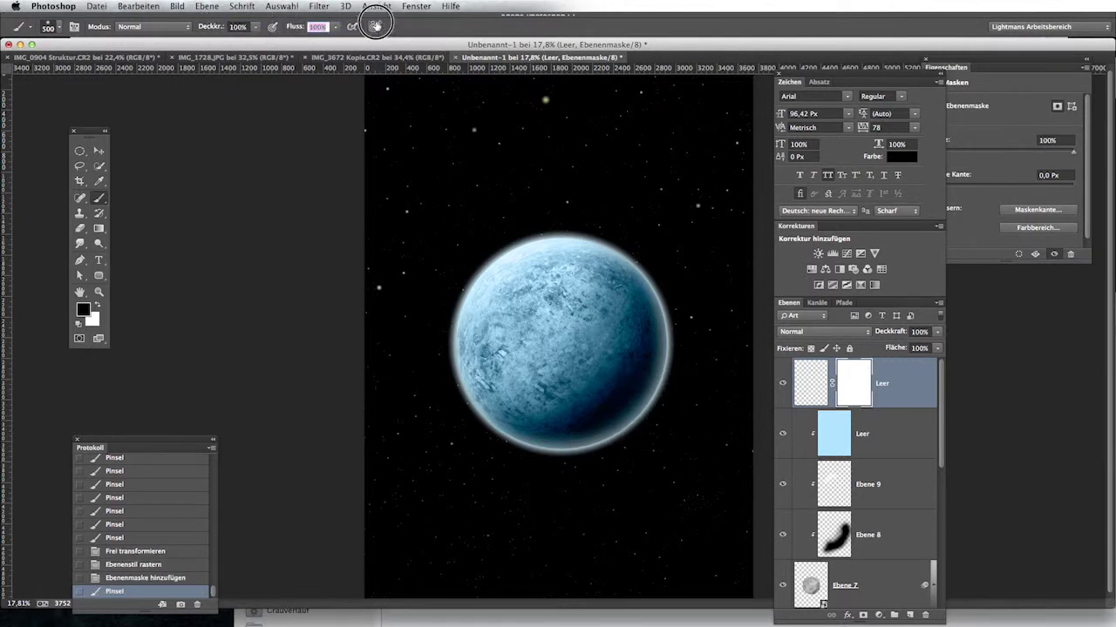
click(647, 411)
mouse_move(646, 410)
mouse_down()
mouse_move(652, 373)
mouse_move(635, 428)
mouse_move(556, 474)
mouse_up()
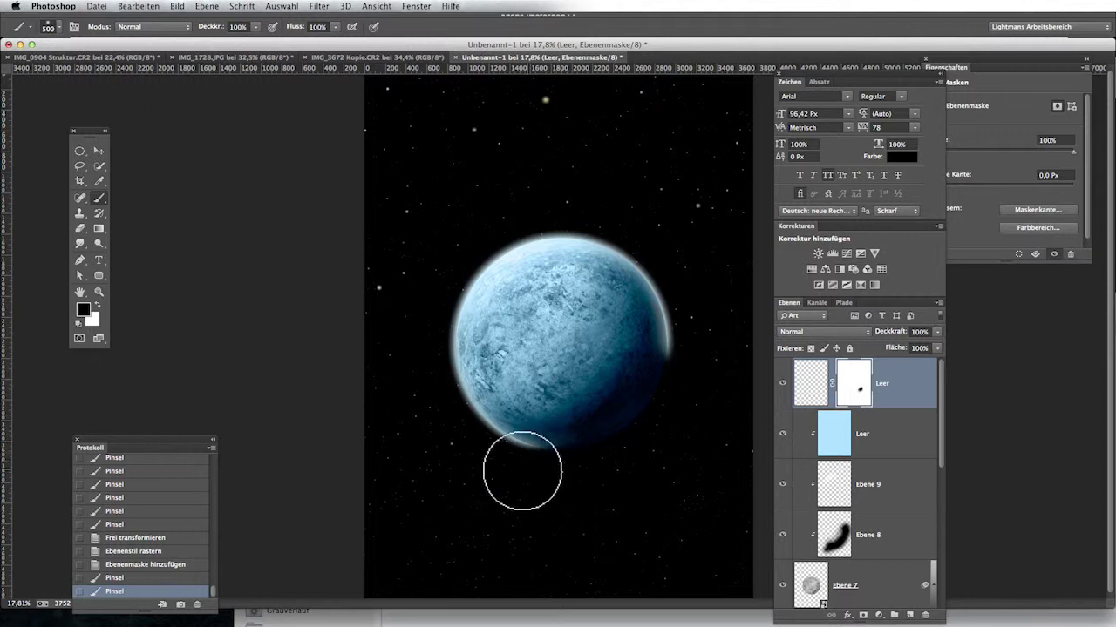
mouse_move(473, 485)
mouse_down()
mouse_move(613, 435)
mouse_move(679, 368)
mouse_move(712, 293)
mouse_move(705, 301)
mouse_up()
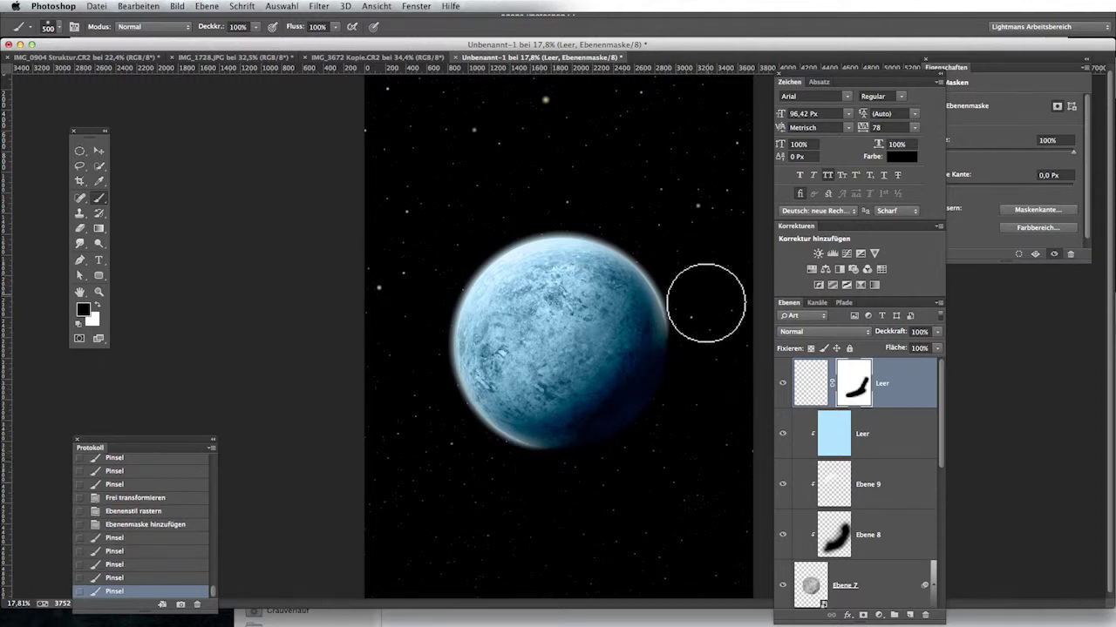
- At 40% opacity and 44% flow, fade the remaining glow along the right and lower edges
drag(209, 29, 159, 29)
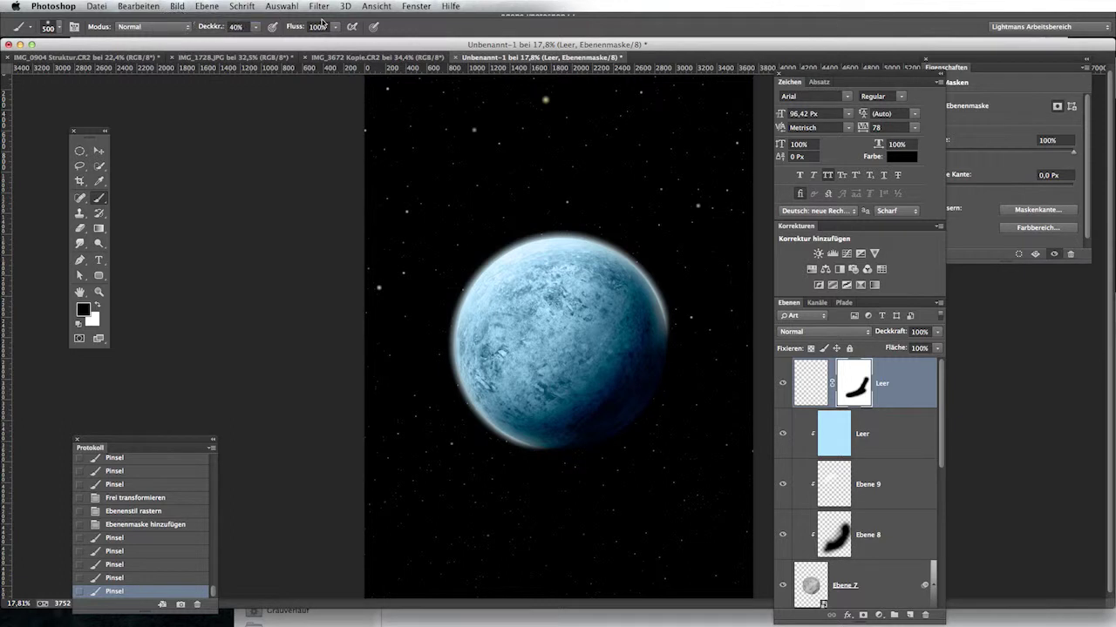
drag(298, 28, 264, 29)
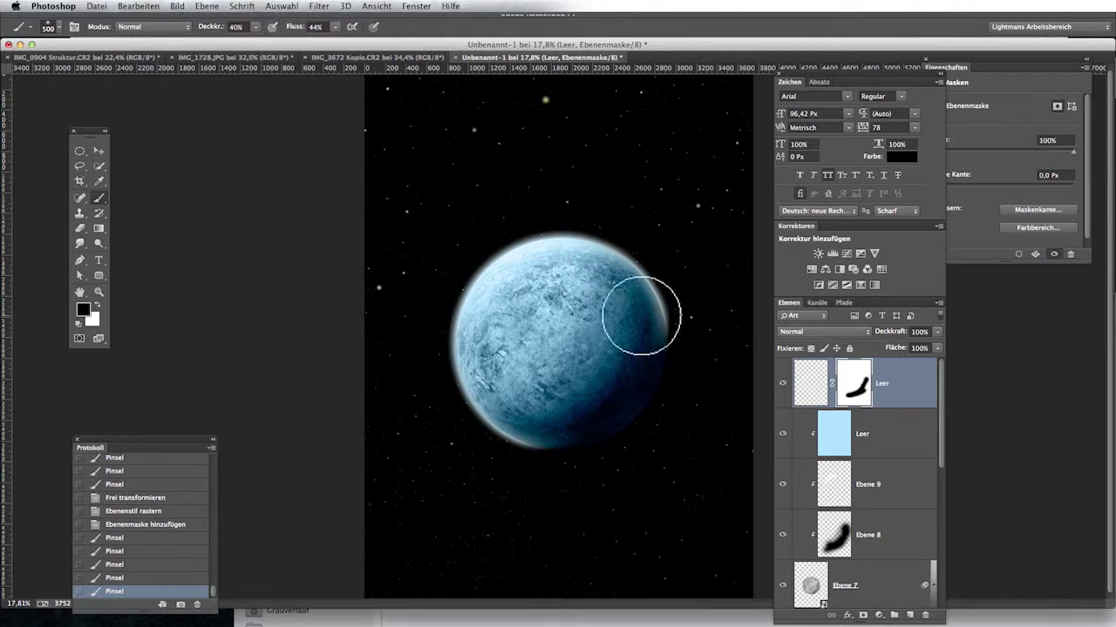
mouse_move(657, 300)
mouse_down()
mouse_move(642, 277)
mouse_move(665, 326)
mouse_up()
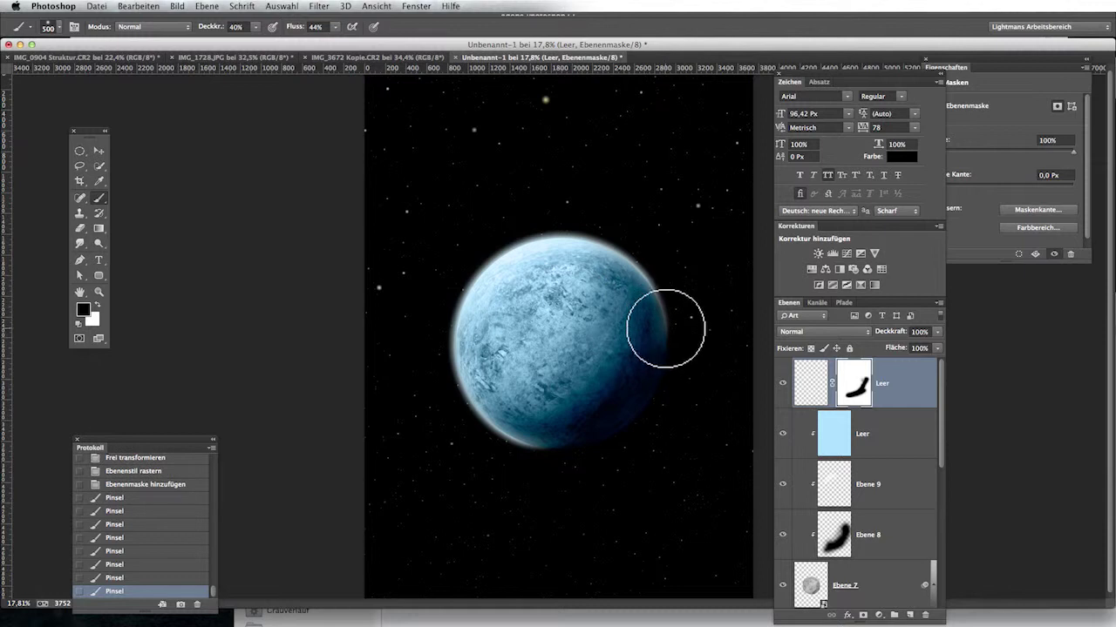
drag(639, 252, 529, 154)
drag(497, 443, 435, 393)
drag(593, 457, 468, 403)
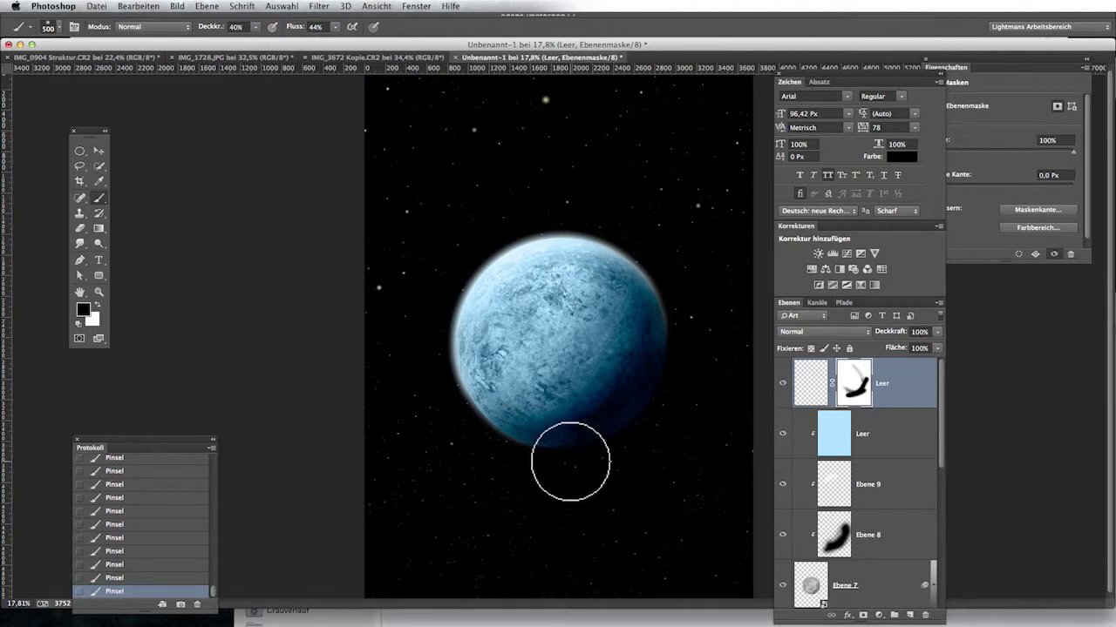
key(ctrl+alt+z)
key(ctrl+alt+z)
key(ctrl+alt+z)
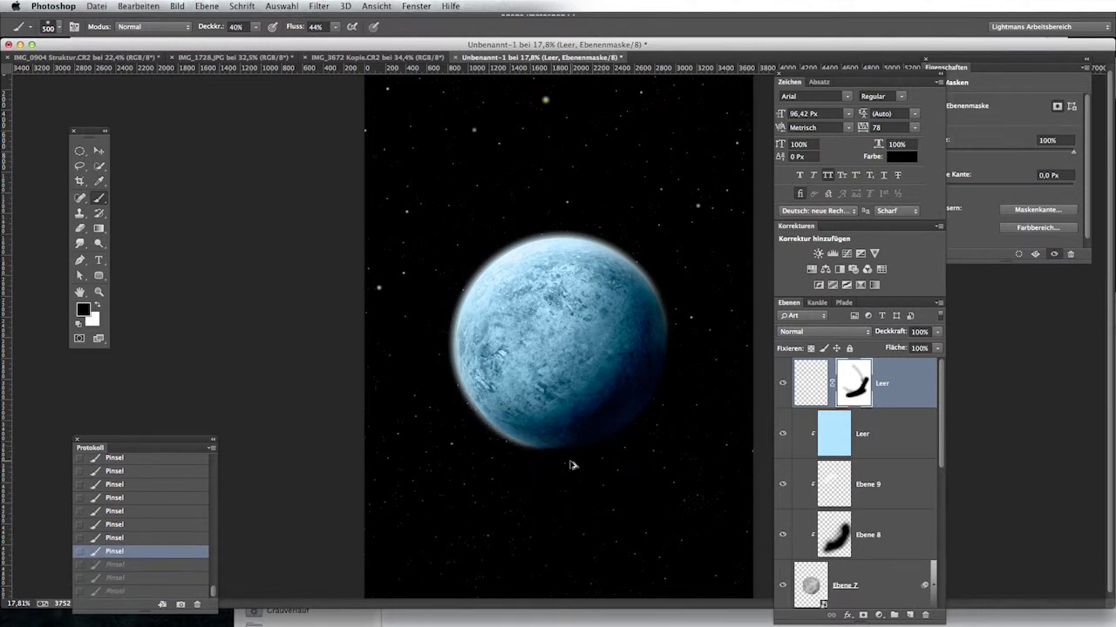
key(ctrl+shift+z)
key(ctrl+shift+z)
key(ctrl+shift+z)
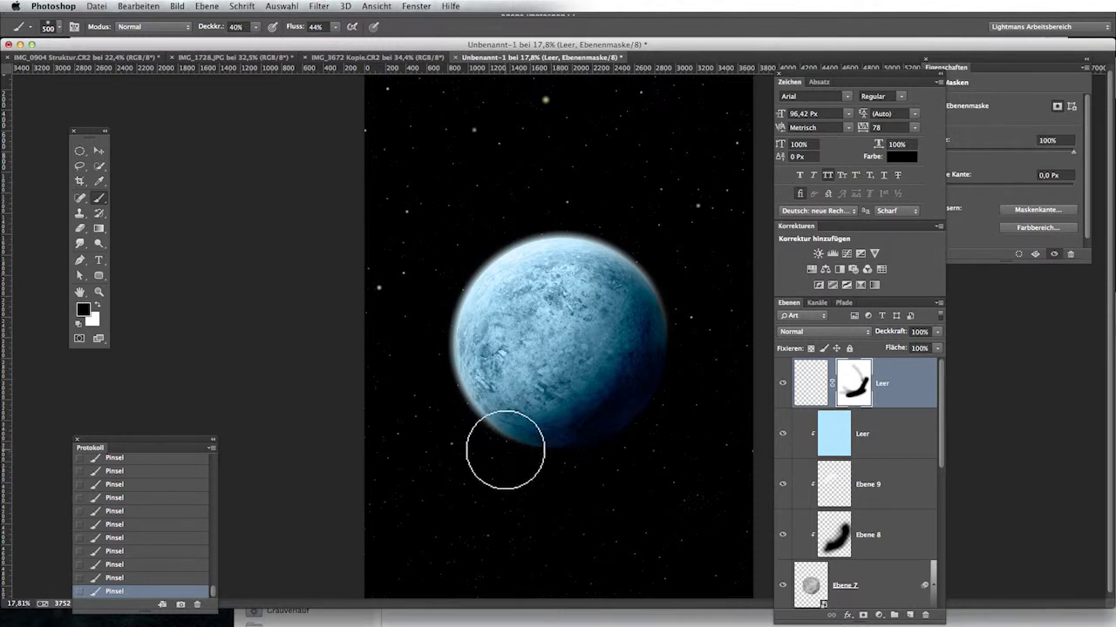
mouse_move(606, 326)
mouse_down()
mouse_move(660, 319)
mouse_move(622, 368)
mouse_up()
scroll(623, 369, down, 5)
scroll(622, 368, up, 2)
scroll(624, 371, up, 3)
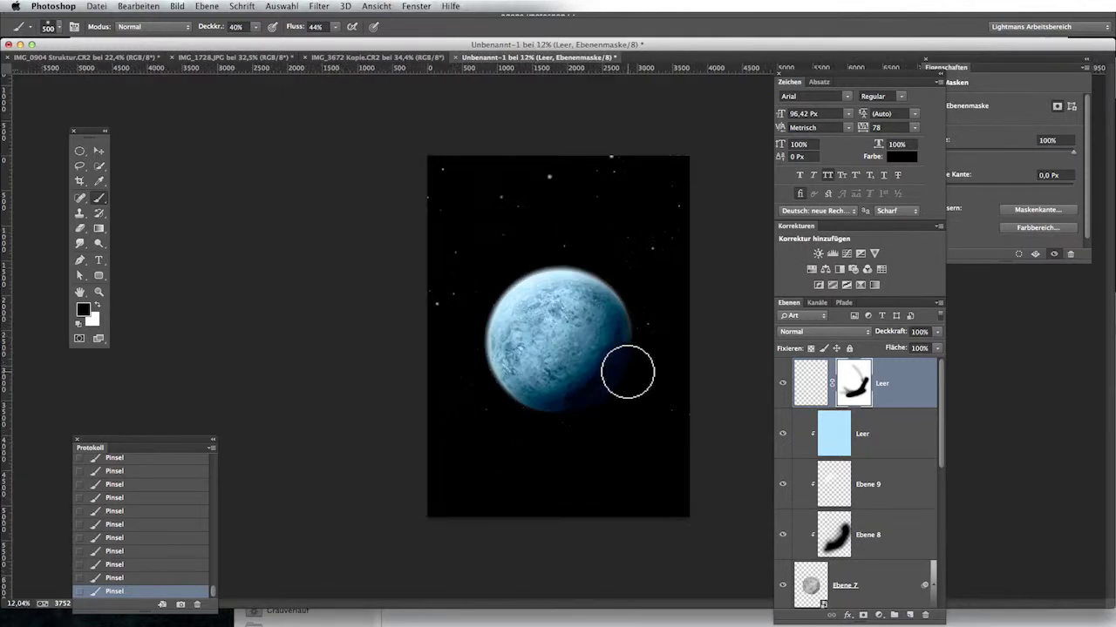
scroll(628, 373, up, 1)
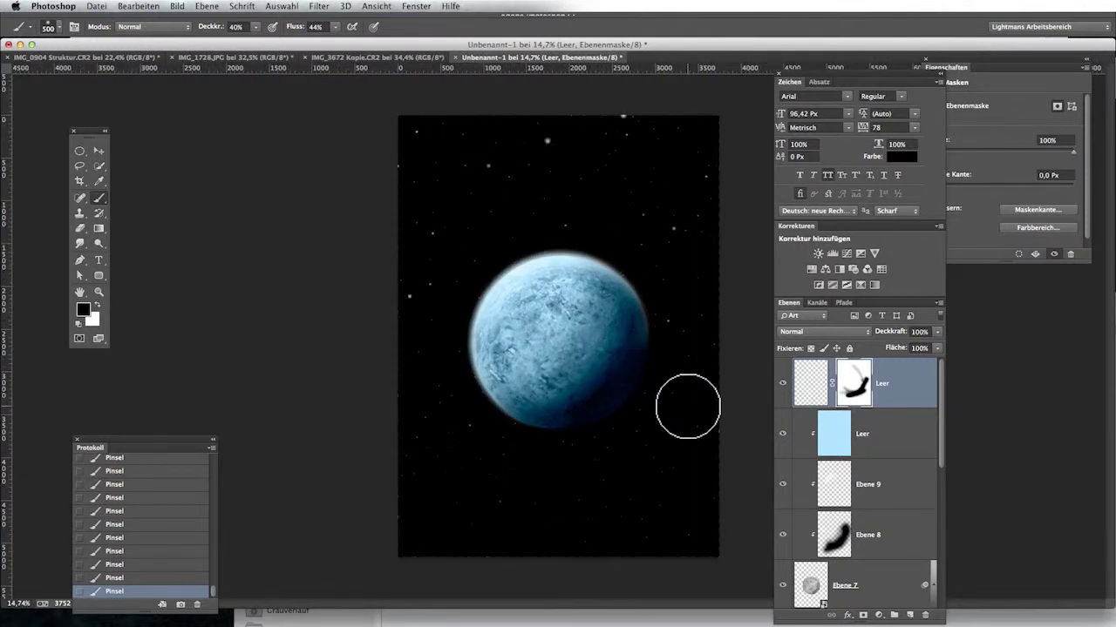
scroll(688, 407, down, 2)
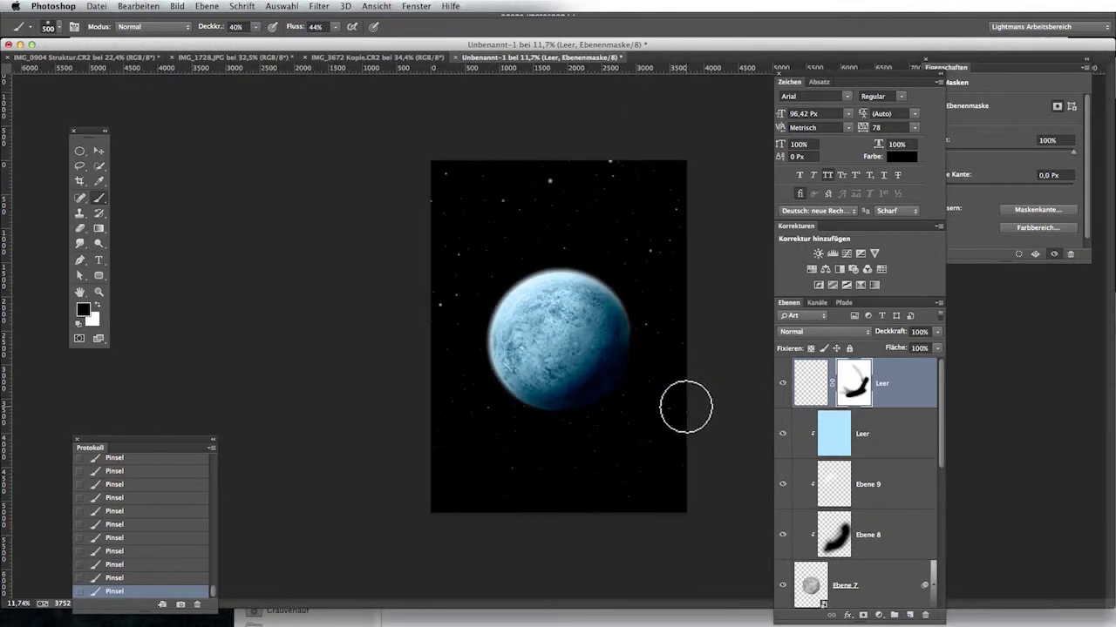
scroll(686, 407, up, 3)
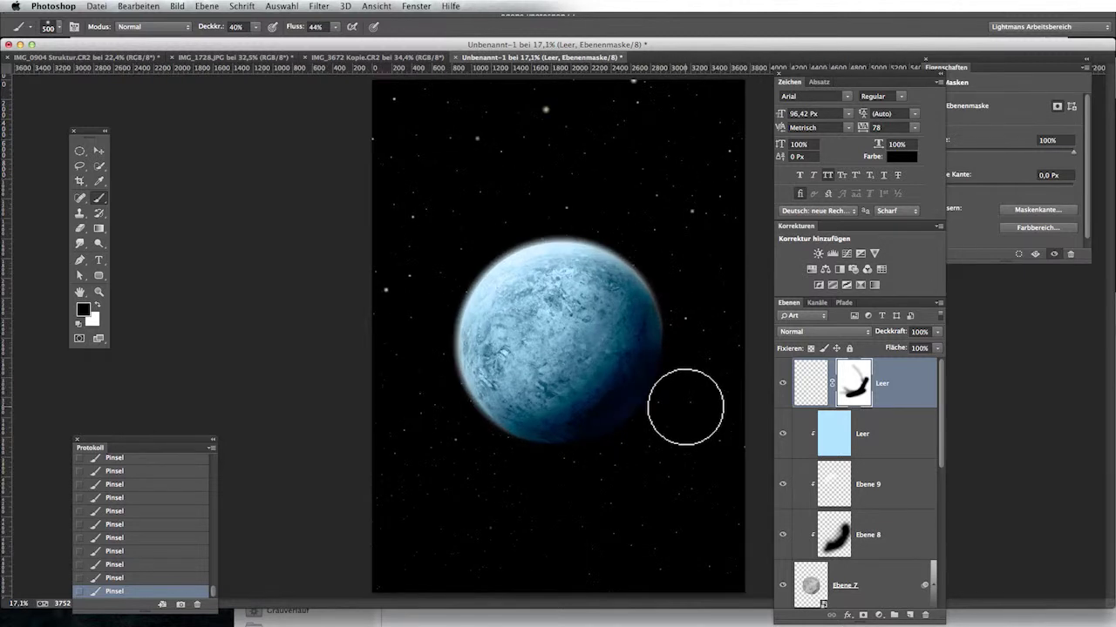
scroll(685, 407, up, 2)
scroll(685, 407, down, 3)
scroll(685, 407, down, 3)
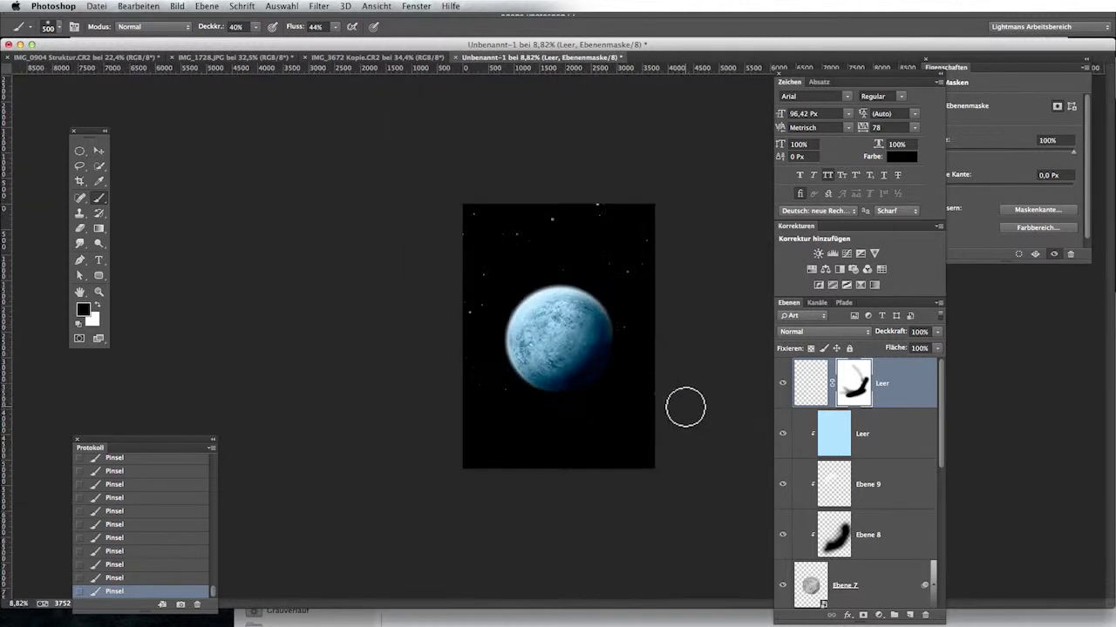